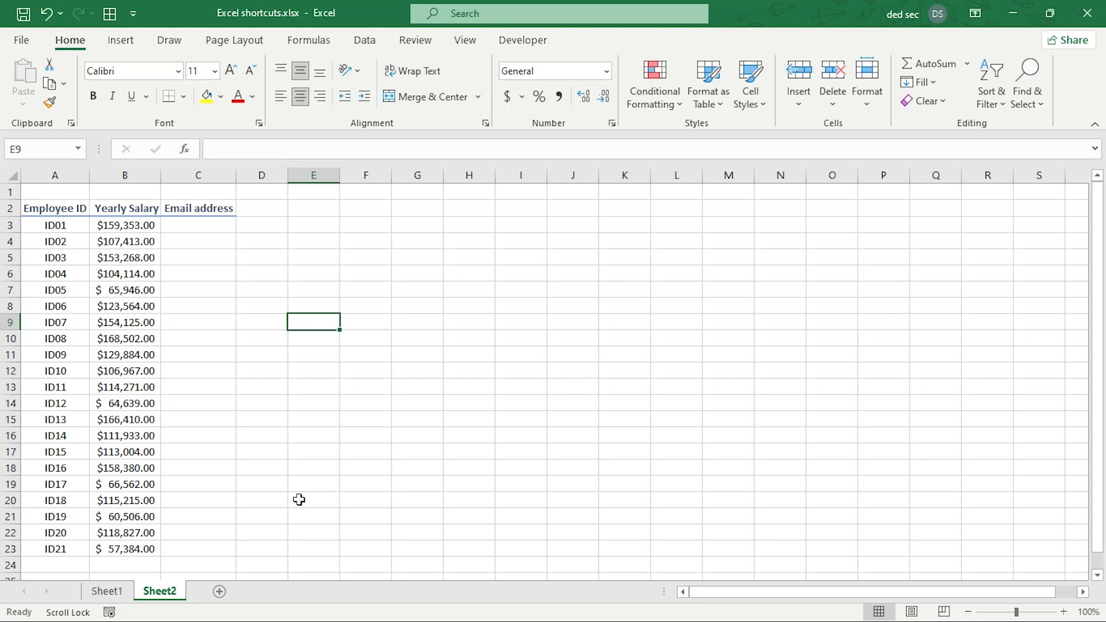
Turn on header filters and autofit columns A, B and C to their headings and contents.
{"action": "left_click", "coordinate": [116, 256]}
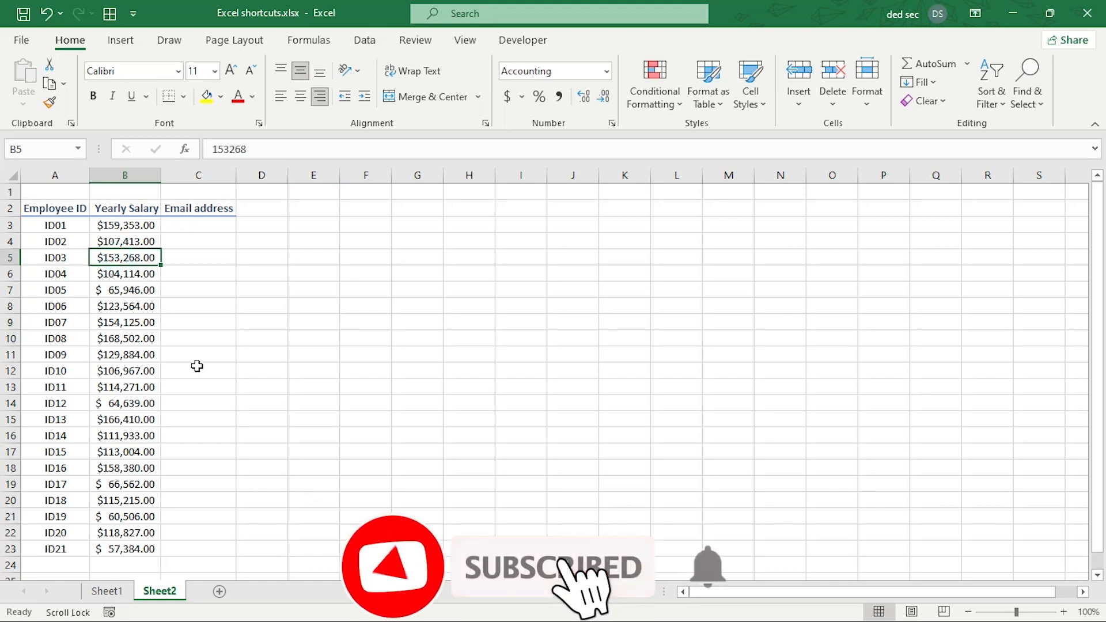
{"action": "key", "text": "ctrl+shift+l"}
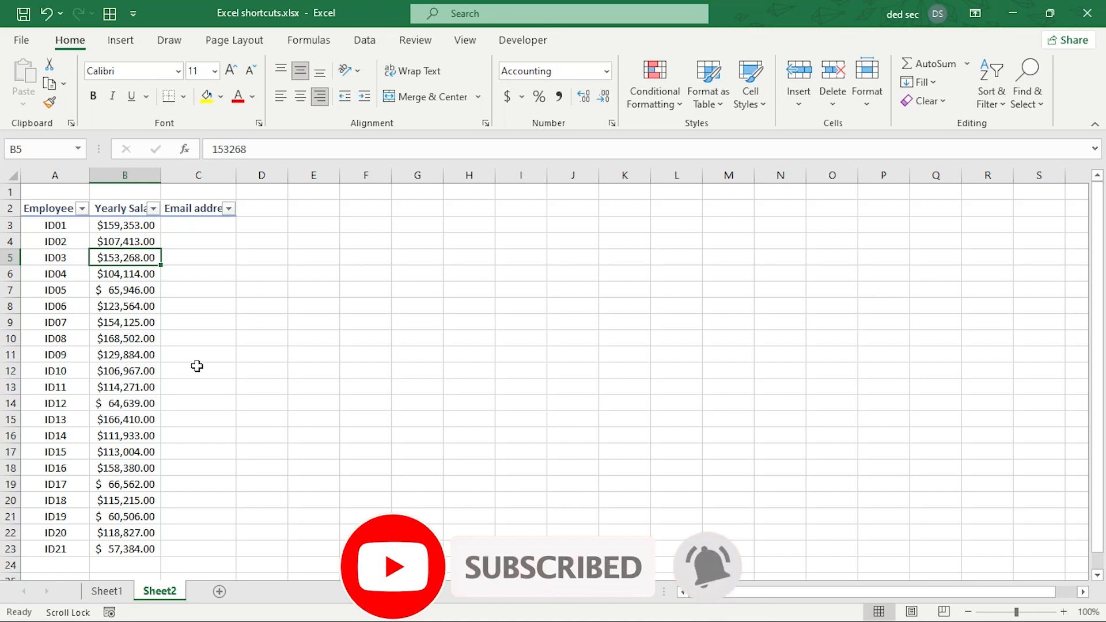
{"action": "double_click", "coordinate": [90, 175]}
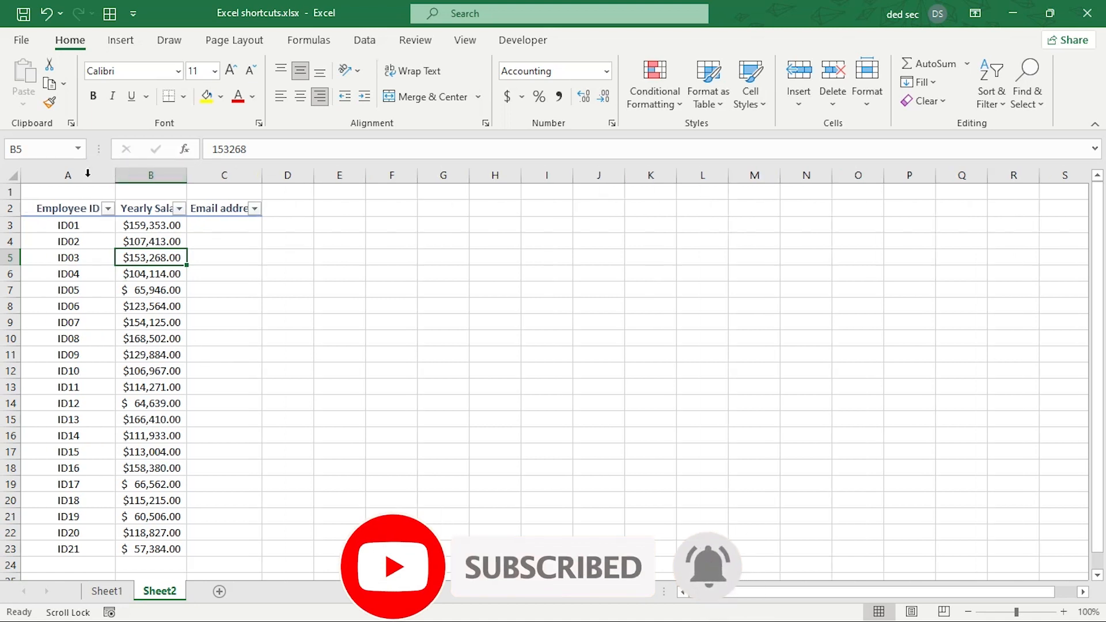
{"action": "left_click", "coordinate": [188, 178]}
{"action": "left_click", "coordinate": [190, 177]}
{"action": "left_click_drag", "start_coordinate": [190, 177], "coordinate": [205, 177]}
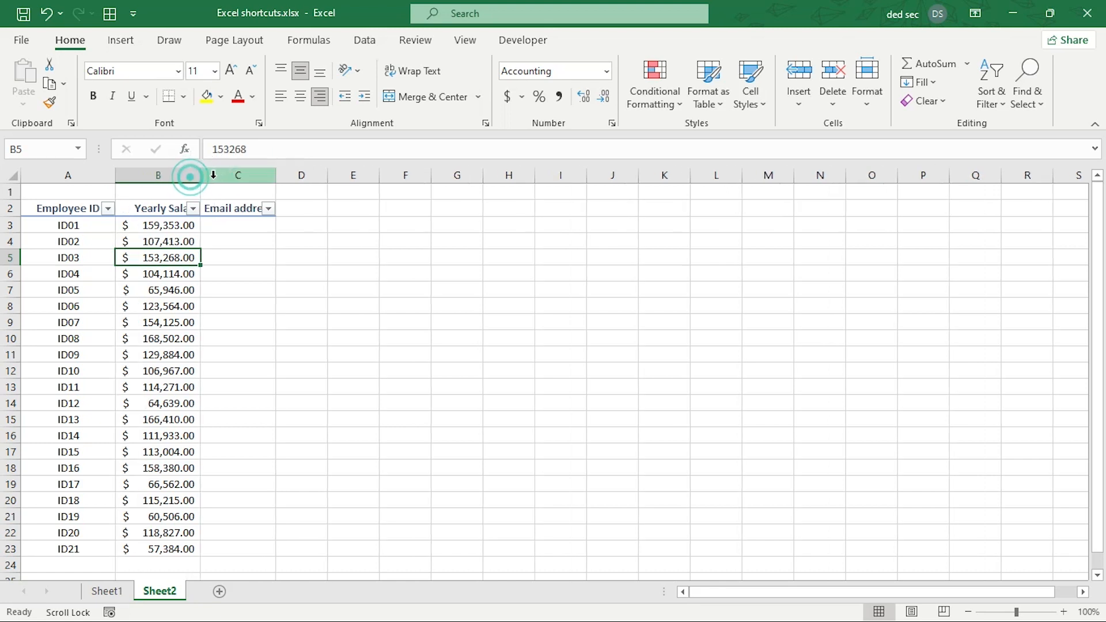
{"action": "double_click", "coordinate": [201, 178]}
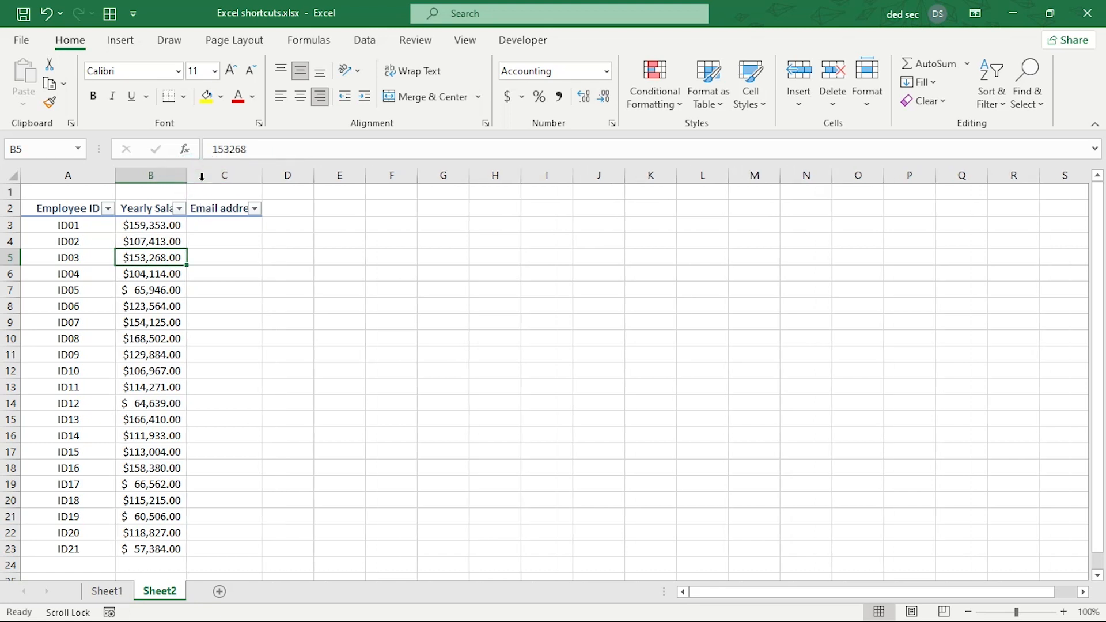
{"action": "double_click", "coordinate": [262, 175]}
Check the Employee ID and Email address filter lists, then return to the salaries.
{"action": "left_click", "coordinate": [134, 238]}
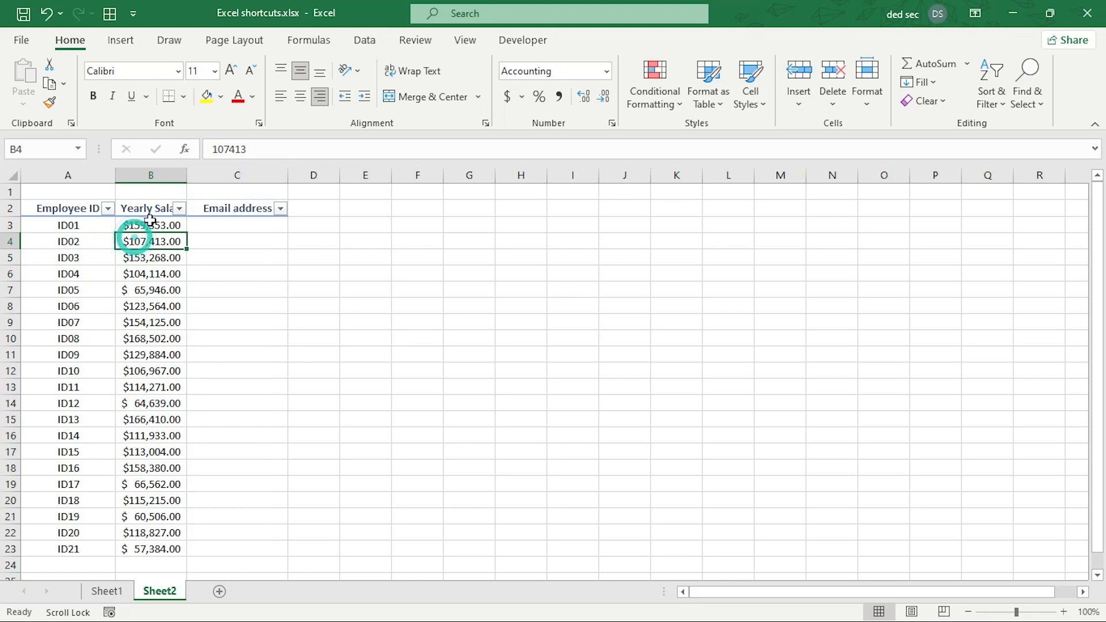
{"action": "left_click", "coordinate": [101, 209]}
{"action": "left_click", "coordinate": [107, 209]}
{"action": "left_click", "coordinate": [108, 209]}
{"action": "left_click", "coordinate": [282, 212]}
{"action": "left_click", "coordinate": [284, 211]}
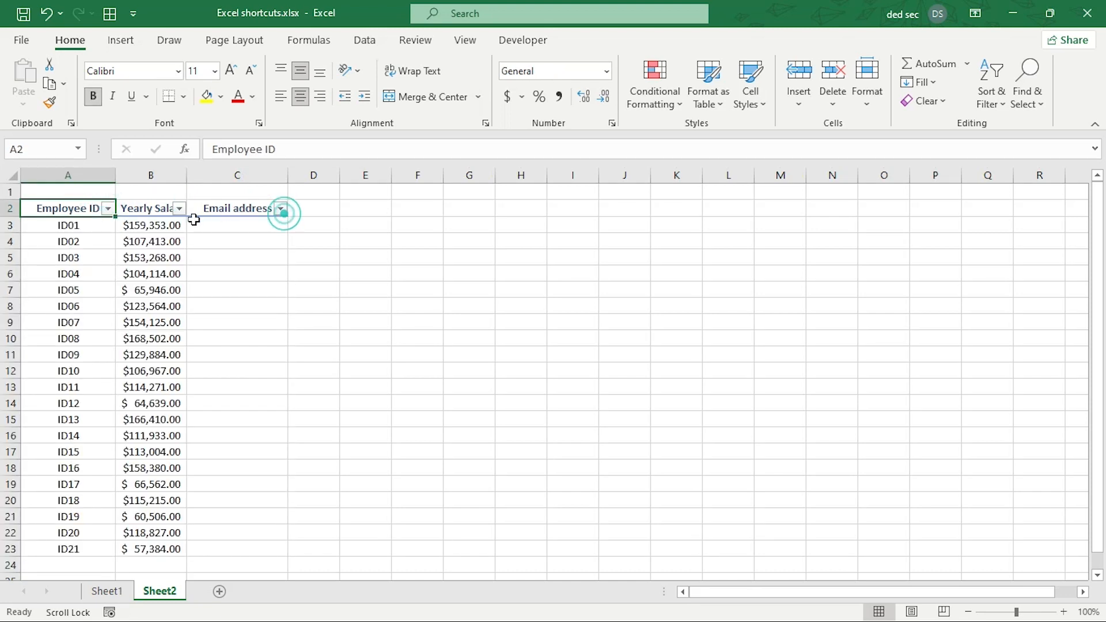
{"action": "left_click", "coordinate": [163, 259]}
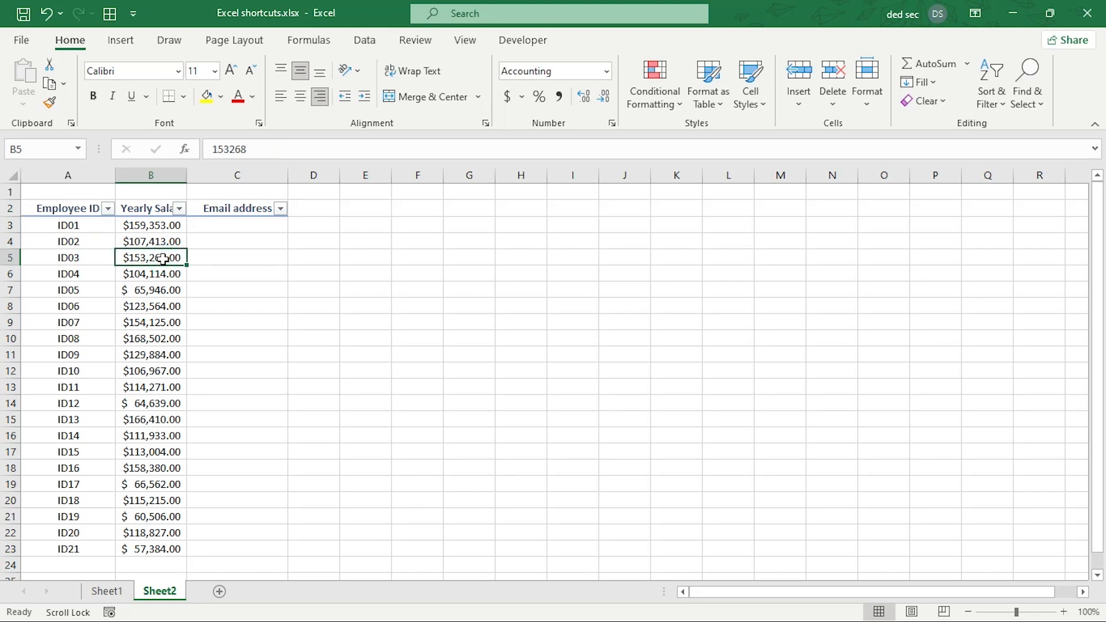
Remove the filters and turn A2:C23 into a table with headers.
{"action": "key", "text": "ctrl+shift+l"}
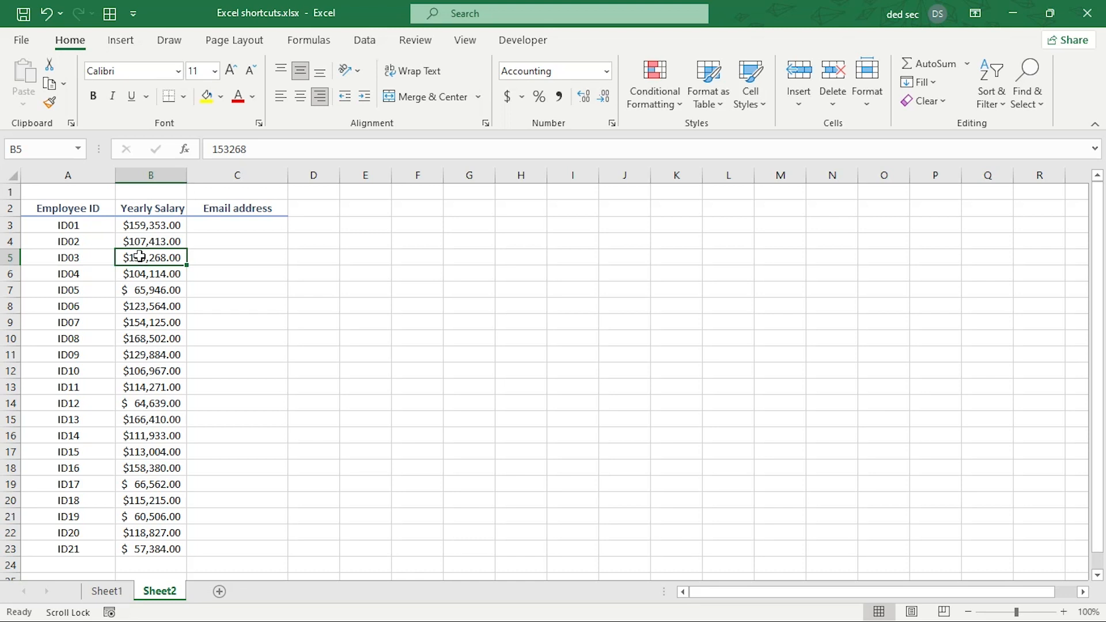
{"action": "key", "text": "ctrl+t"}
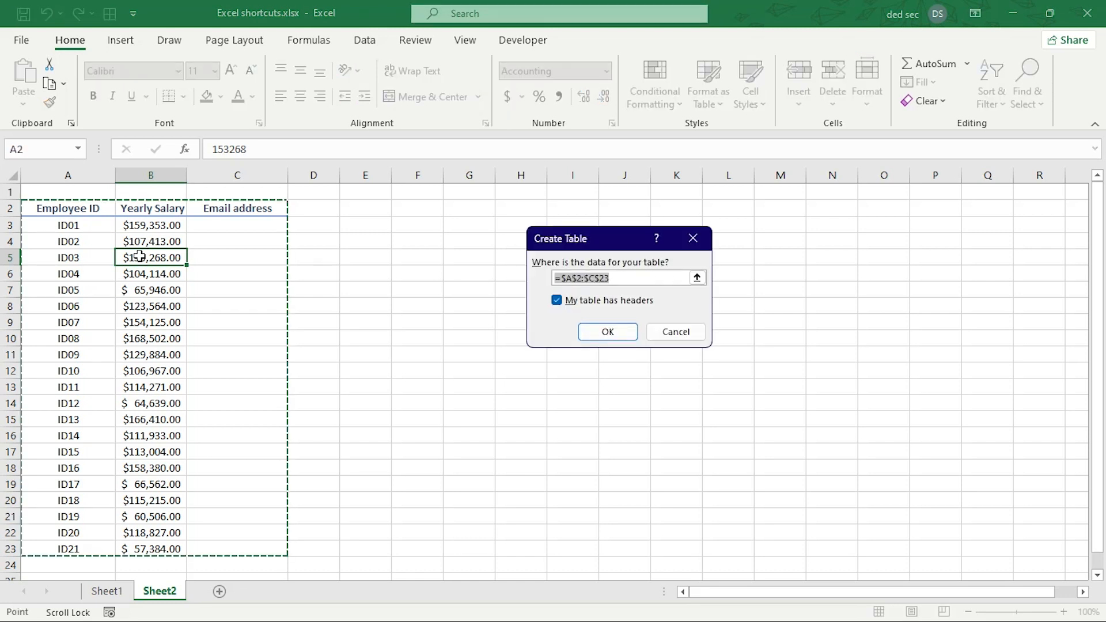
{"action": "left_click_drag", "start_coordinate": [602, 247], "coordinate": [556, 245]}
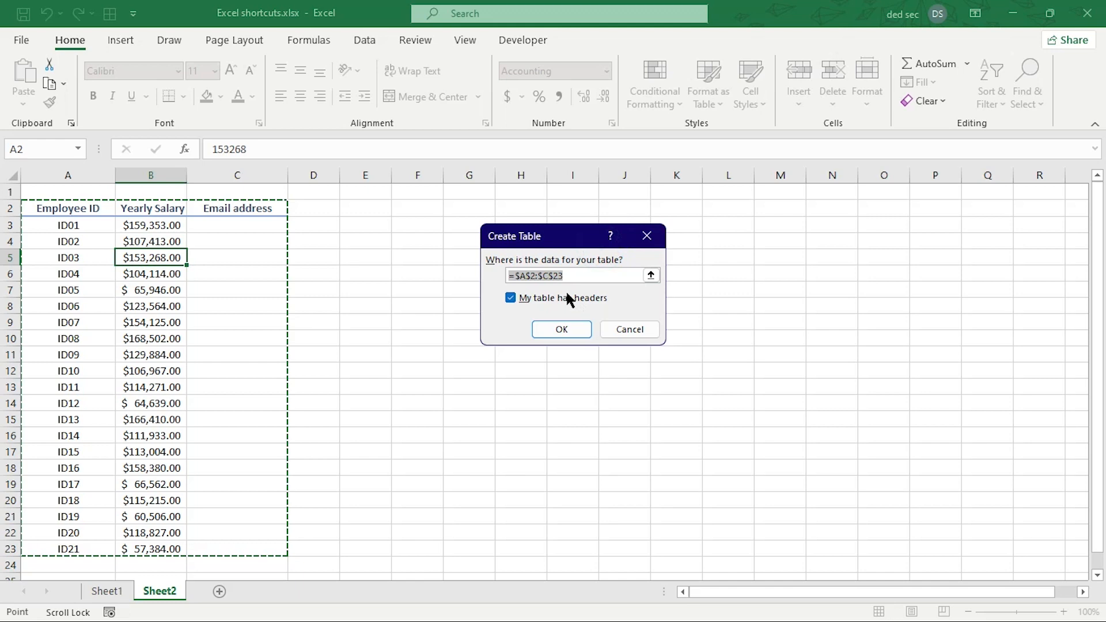
{"action": "left_click", "coordinate": [563, 329]}
Autofit the Yearly Salary column, then drag it wider.
{"action": "left_click", "coordinate": [140, 270]}
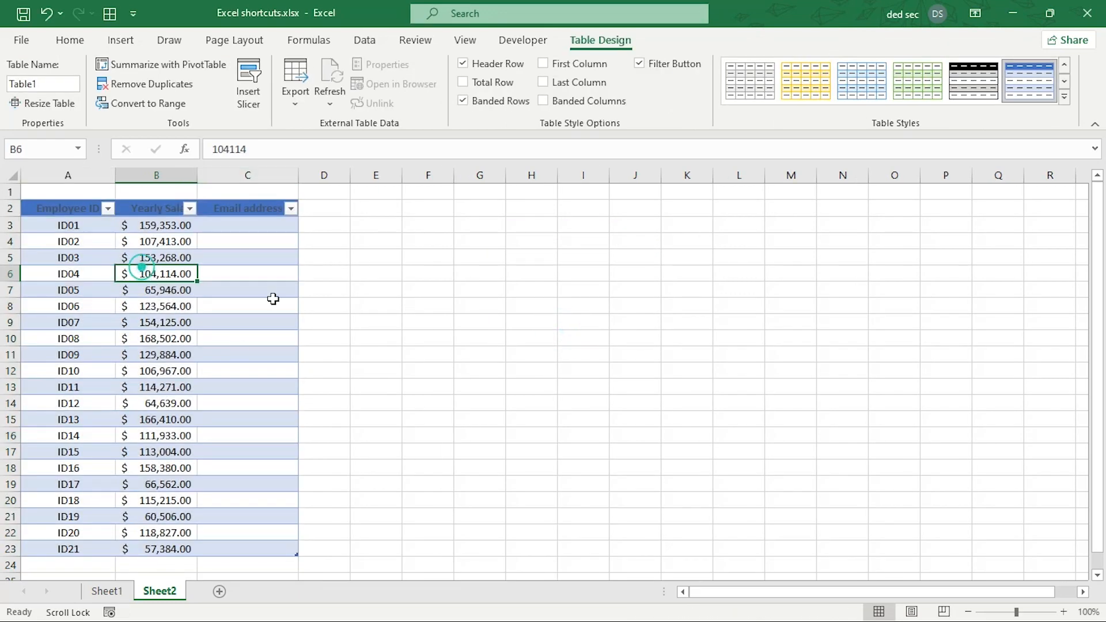
{"action": "double_click", "coordinate": [197, 183]}
{"action": "left_click_drag", "start_coordinate": [185, 175], "coordinate": [237, 181]}
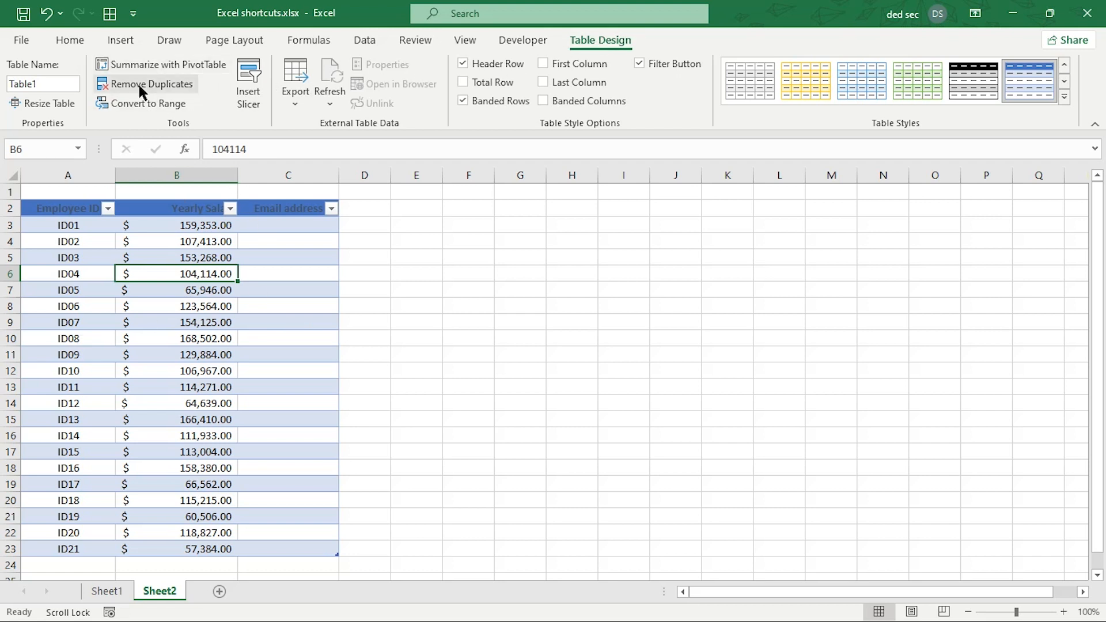
Convert Table1 to a normal range, then select A2:C23 and check the header cells.
{"action": "left_click", "coordinate": [133, 99]}
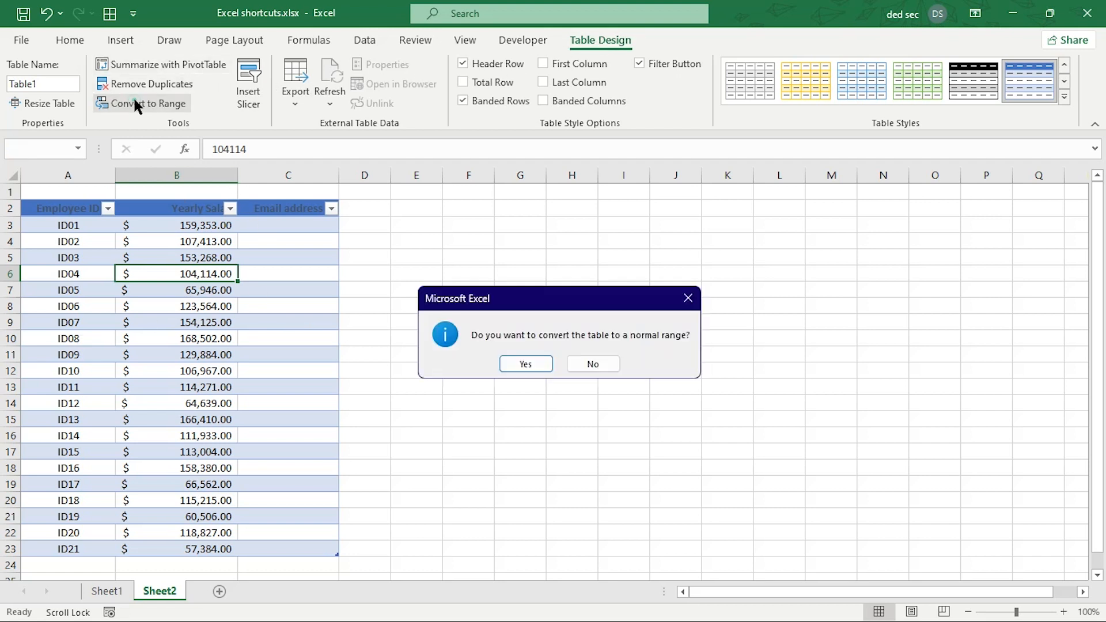
{"action": "left_click", "coordinate": [517, 353]}
{"action": "left_click", "coordinate": [87, 218]}
{"action": "left_click_drag", "start_coordinate": [87, 218], "coordinate": [286, 544]}
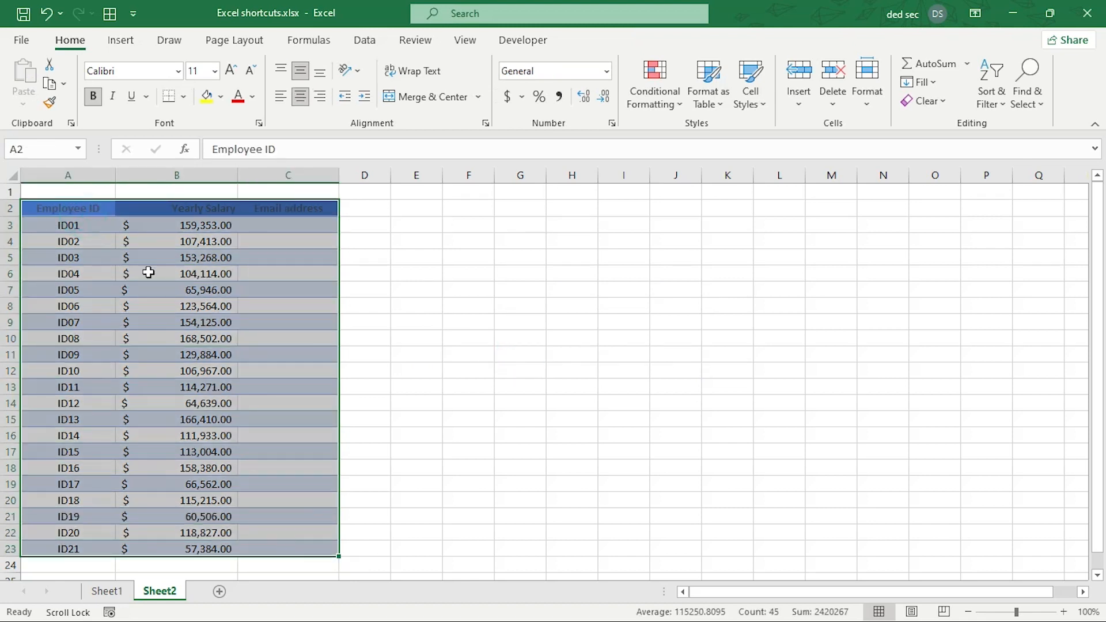
{"action": "left_click", "coordinate": [251, 225]}
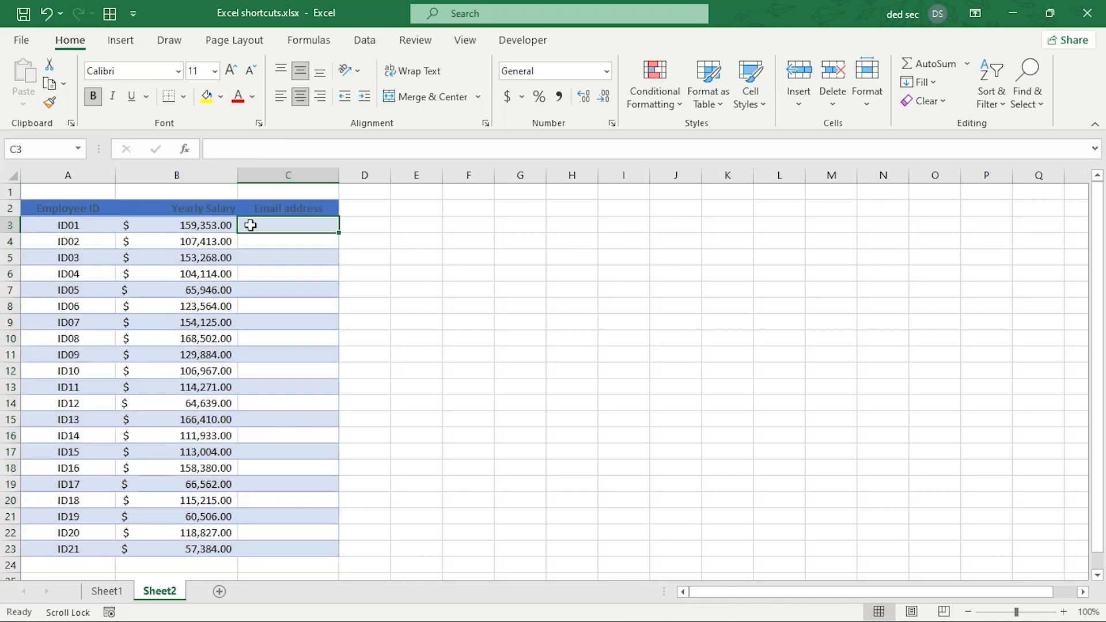
{"action": "left_click", "coordinate": [288, 208]}
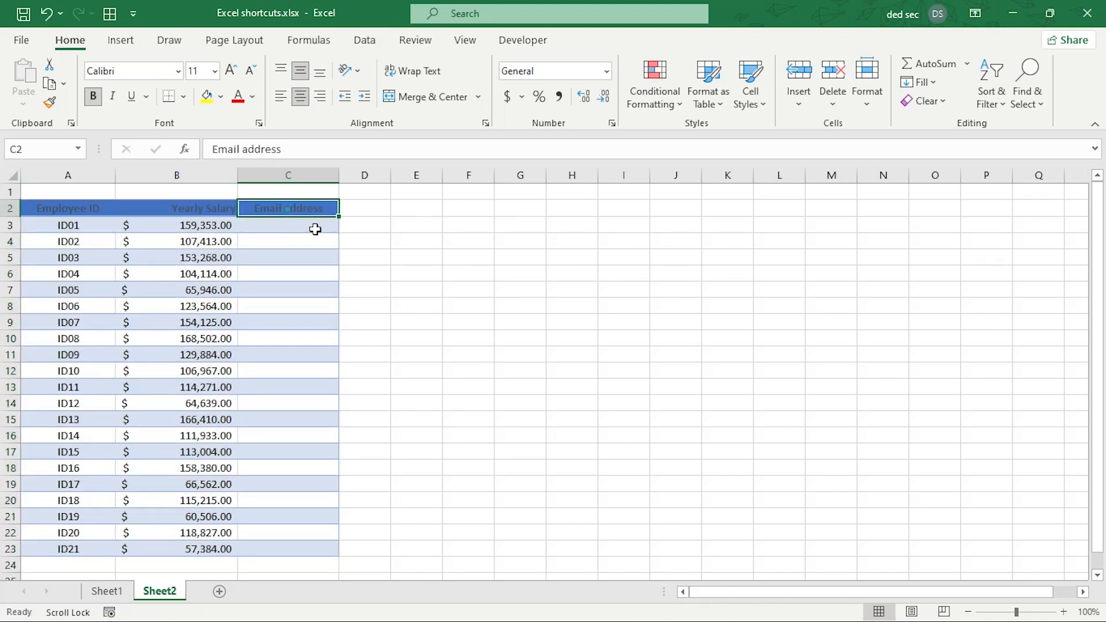
{"action": "left_click", "coordinate": [160, 211]}
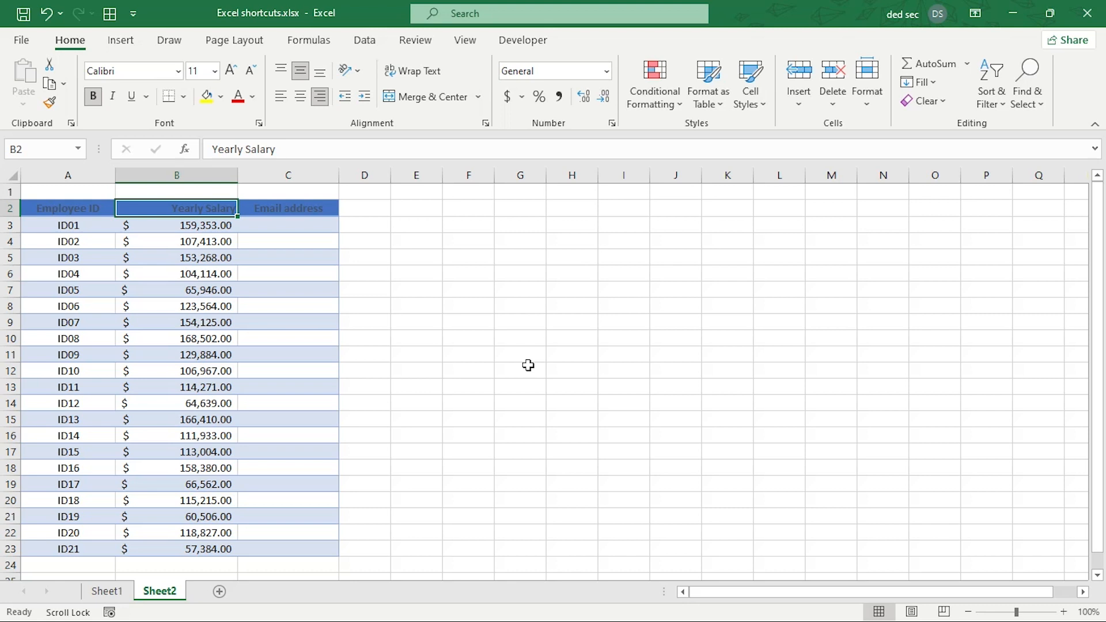
{"action": "key", "text": "Page_Down"}
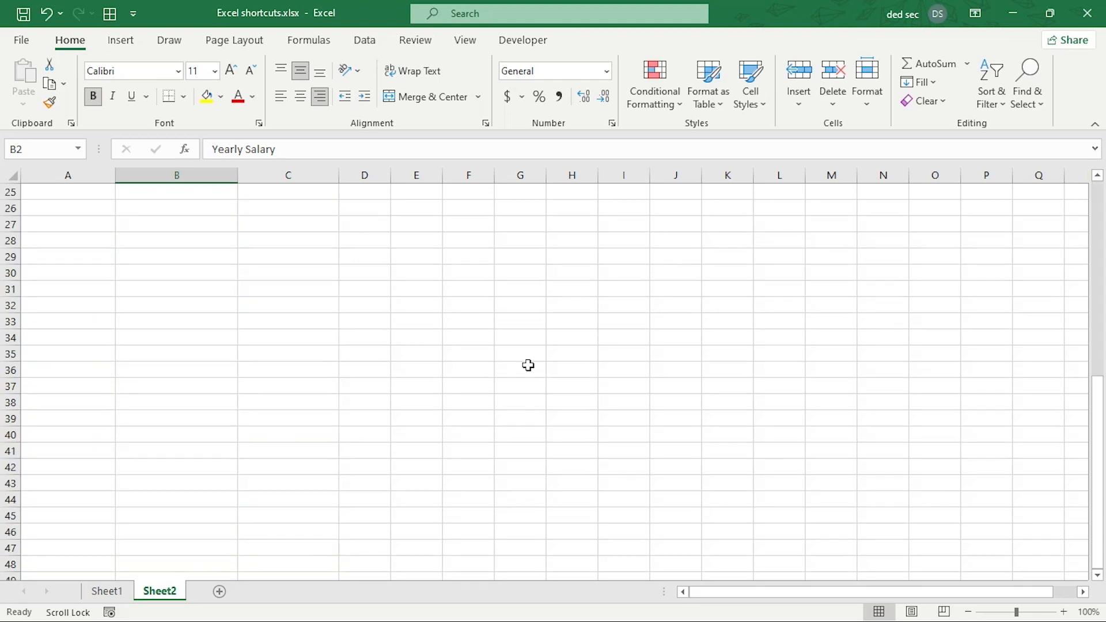
{"action": "key", "text": "Page_Up"}
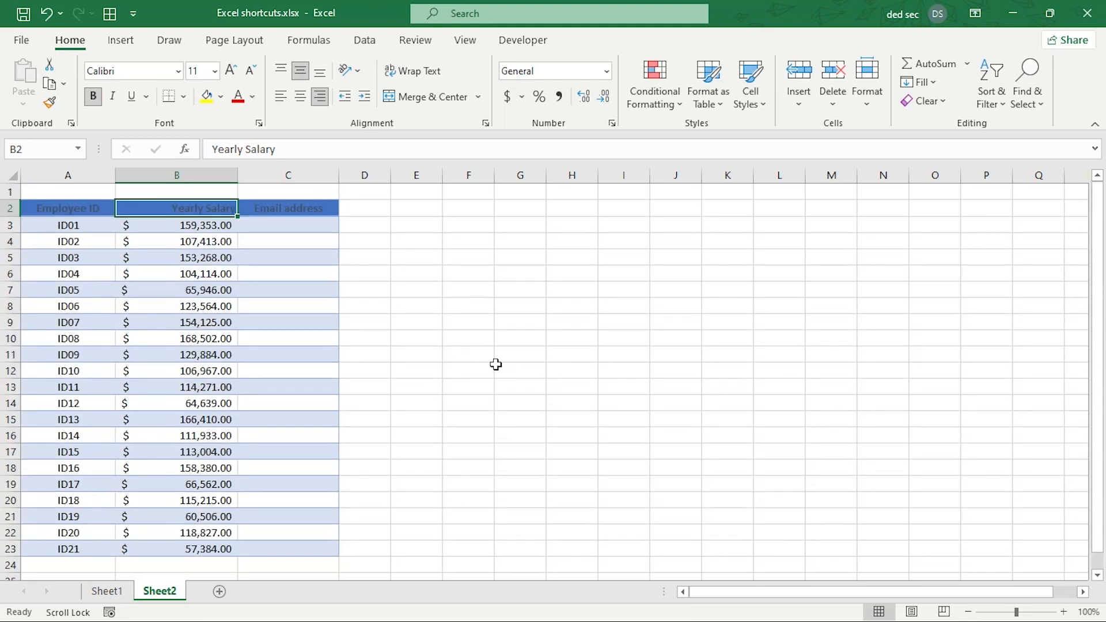
{"action": "key", "text": "alt+Page_Down"}
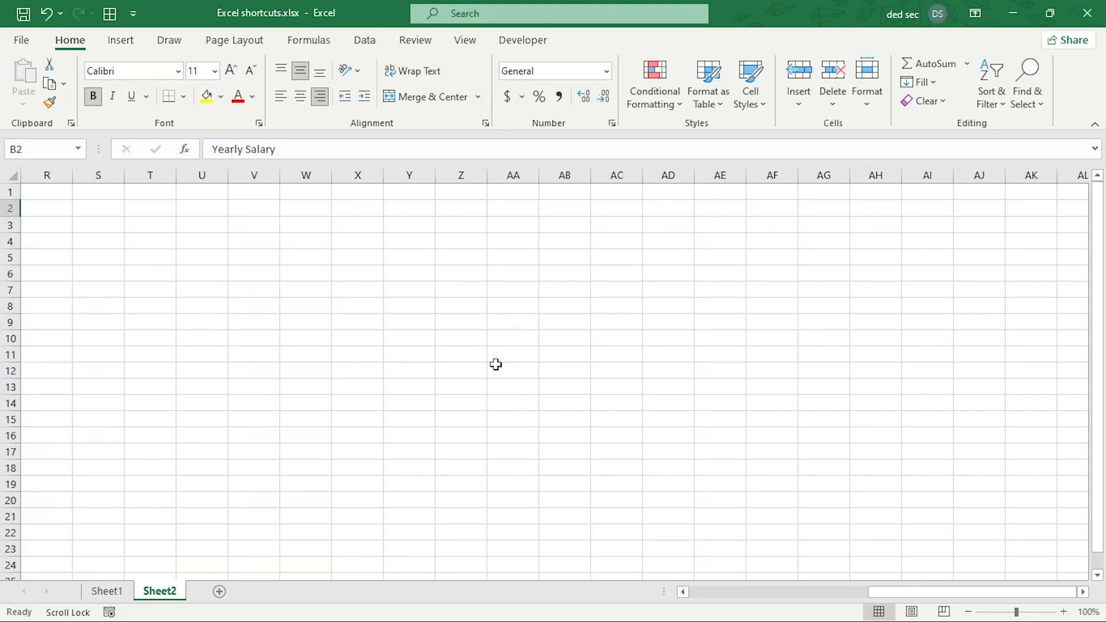
{"action": "key", "text": "alt+Page_Up"}
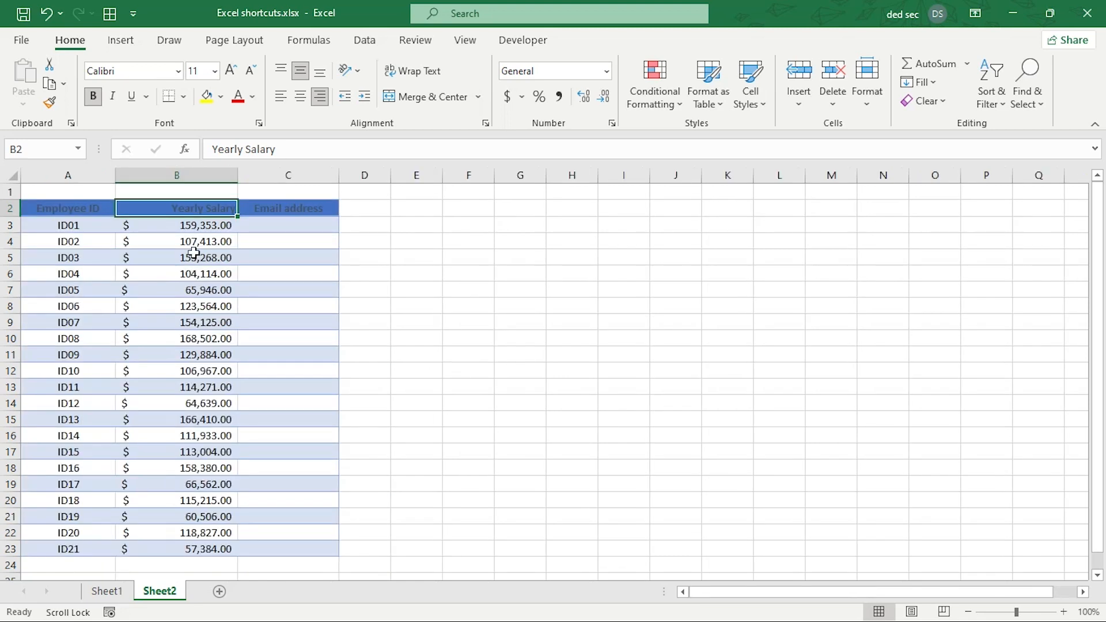
{"action": "left_click", "coordinate": [188, 223]}
{"action": "key", "text": "Page_Down"}
{"action": "key", "text": "Page_Up"}
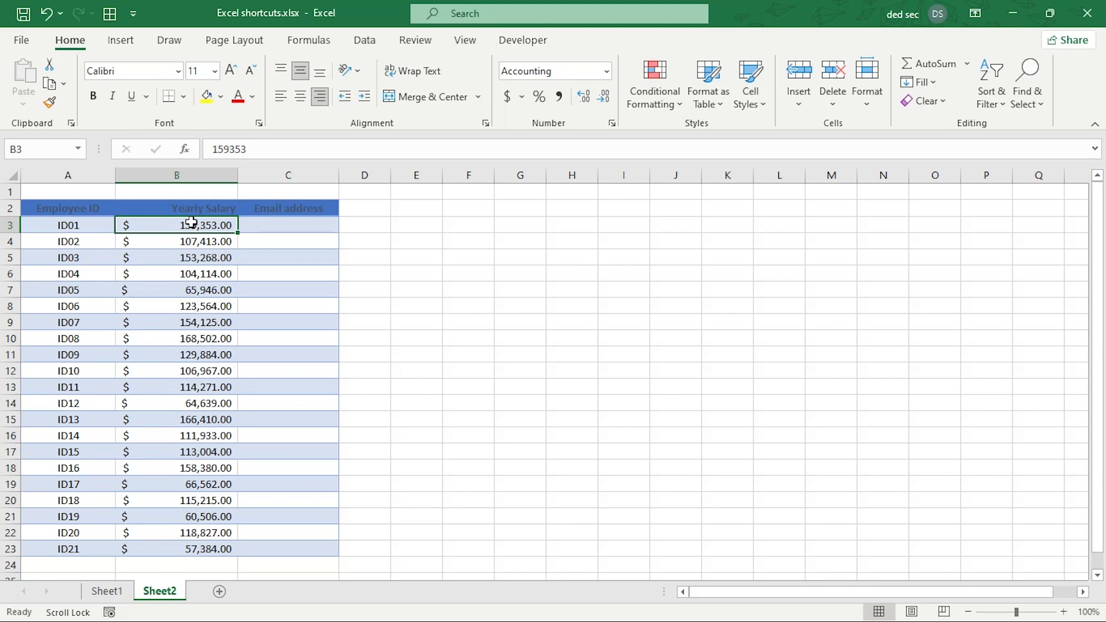
{"action": "key", "text": "ctrl+shift+Left"}
{"action": "key", "text": "ctrl+shift+Right"}
{"action": "key", "text": "ctrl+shift+Down"}
{"action": "key", "text": "ctrl+shift+Up"}
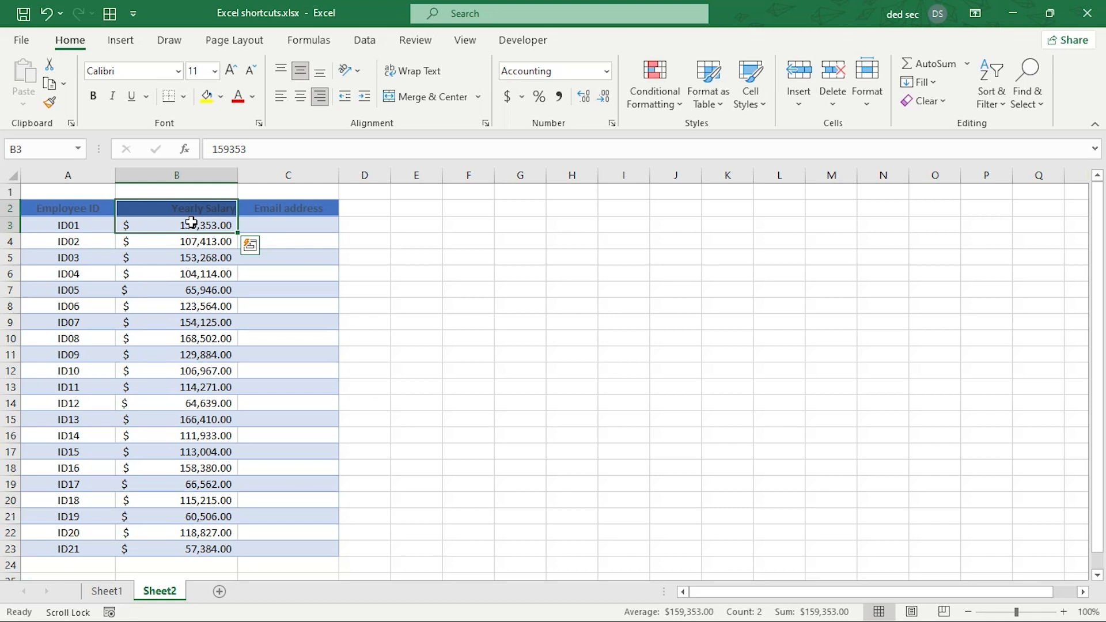
{"action": "left_click", "coordinate": [191, 223]}
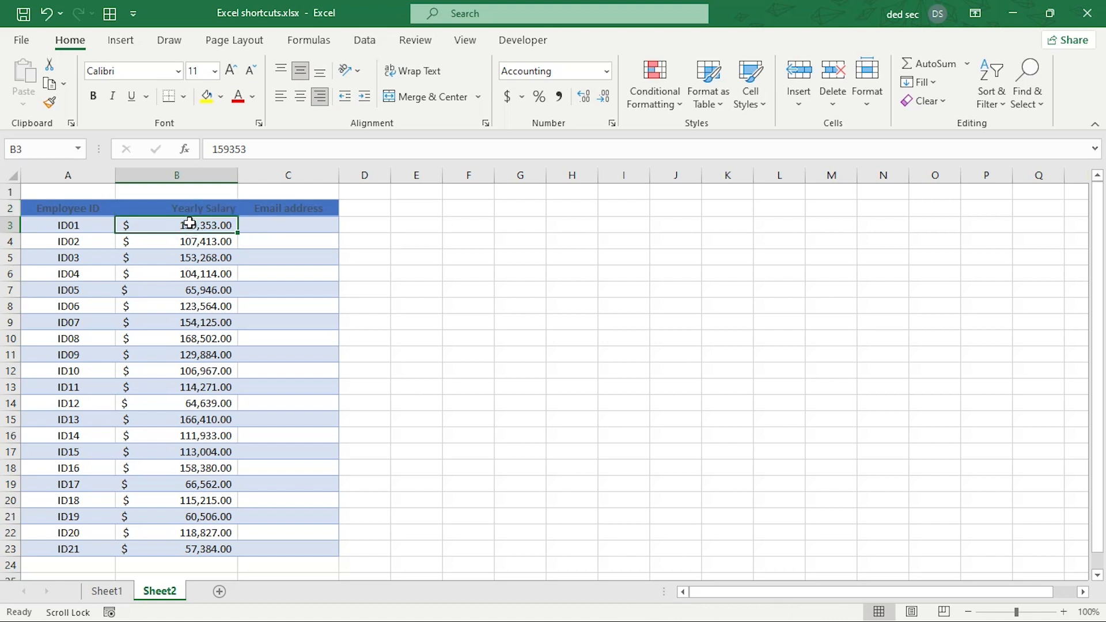
{"action": "key", "text": "ctrl+shift+Down"}
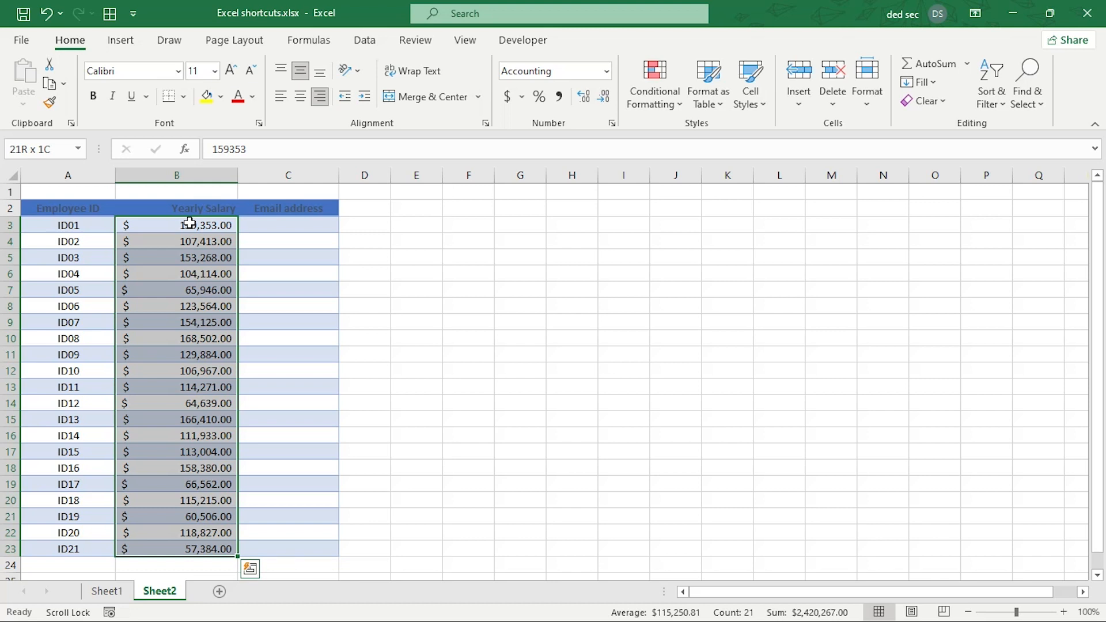
{"action": "key", "text": "ctrl+shift+Up"}
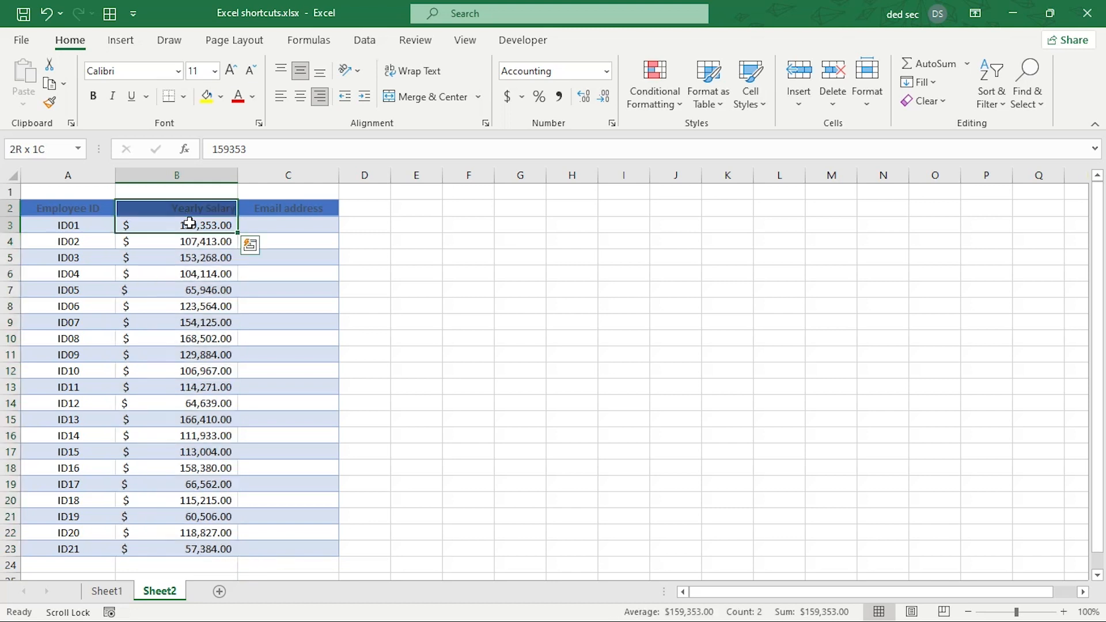
{"action": "key", "text": "shift+Left"}
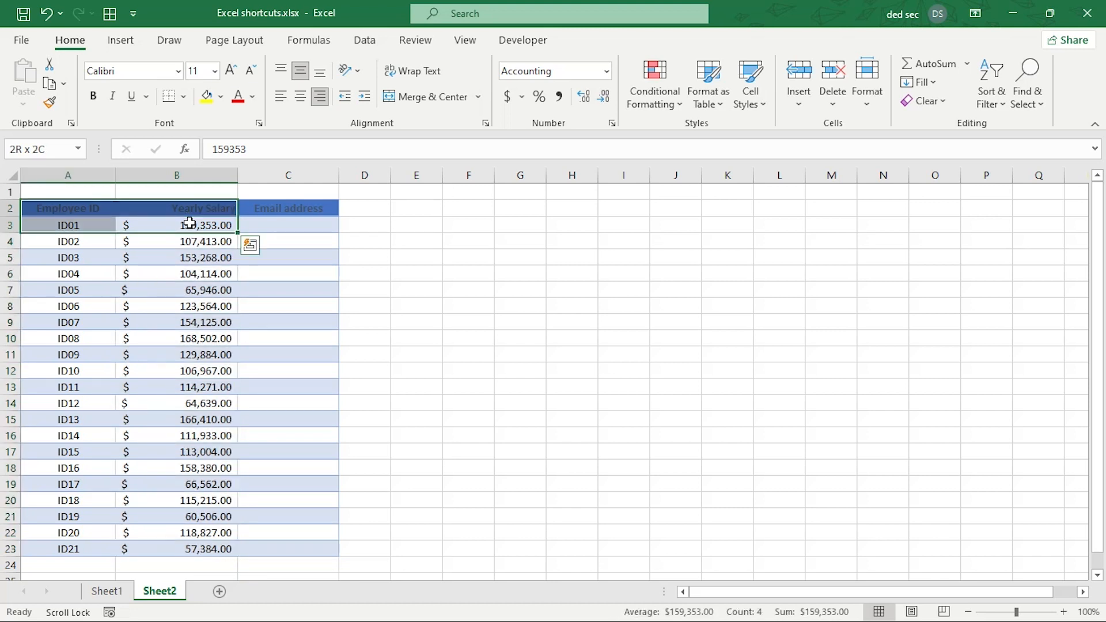
{"action": "key", "text": "ctrl+shift+Down"}
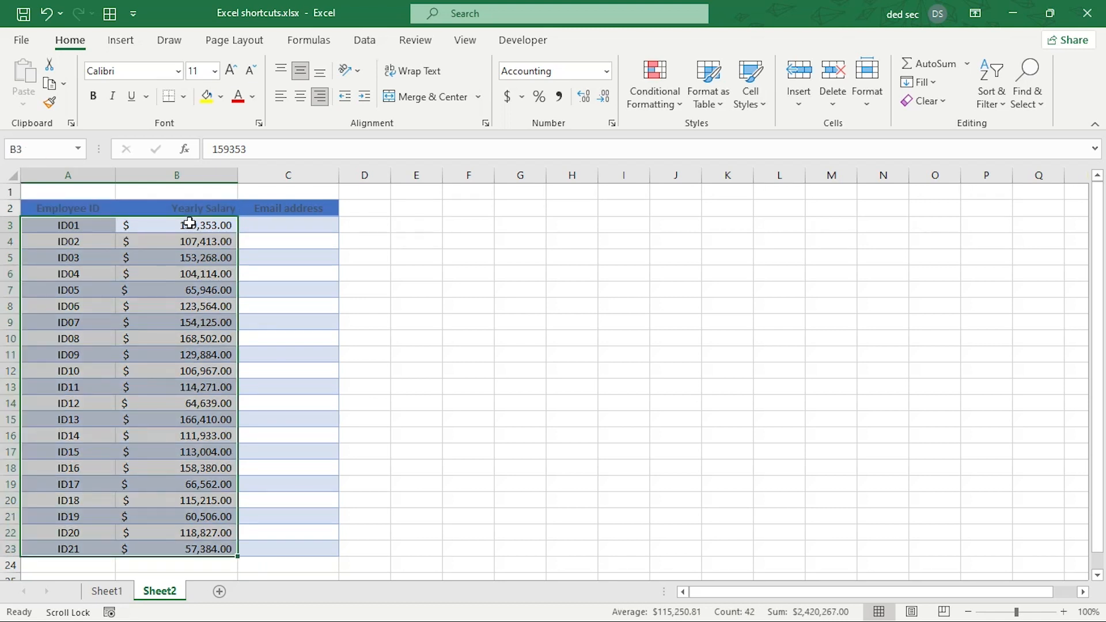
{"action": "left_click", "coordinate": [65, 210]}
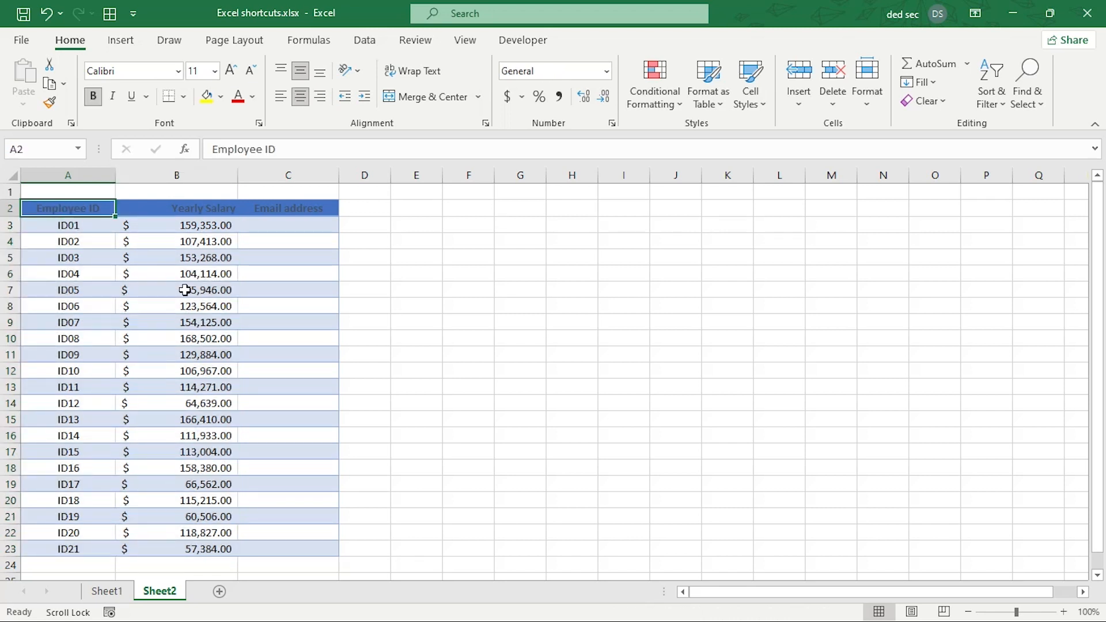
{"action": "key", "text": "ctrl+shift+Right"}
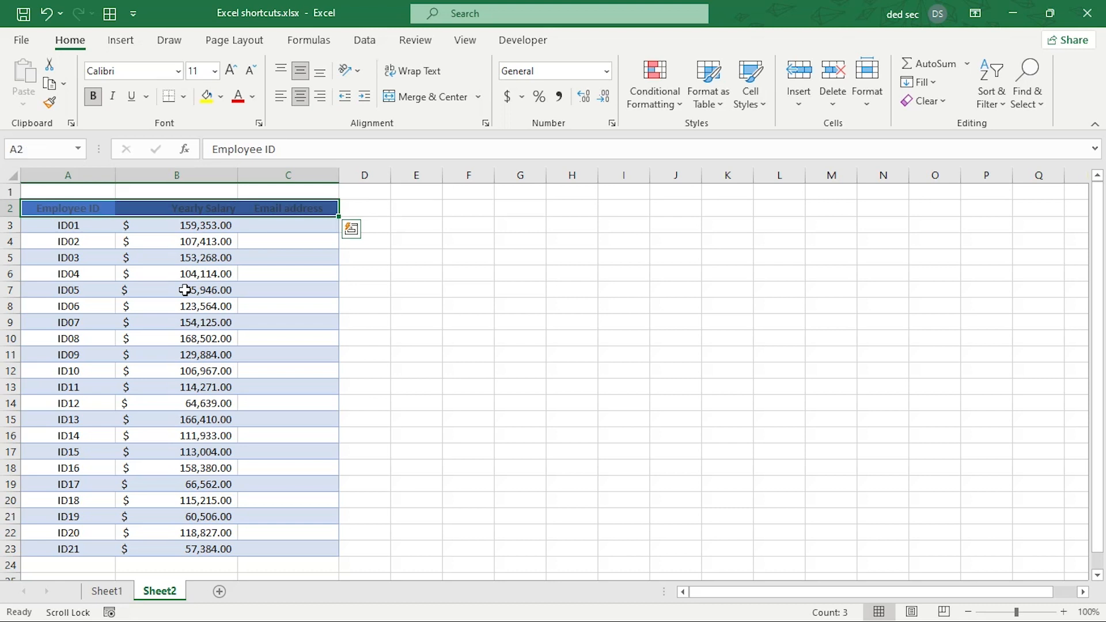
{"action": "key", "text": "ctrl+shift+Left"}
{"action": "key", "text": "ctrl+shift+Down"}
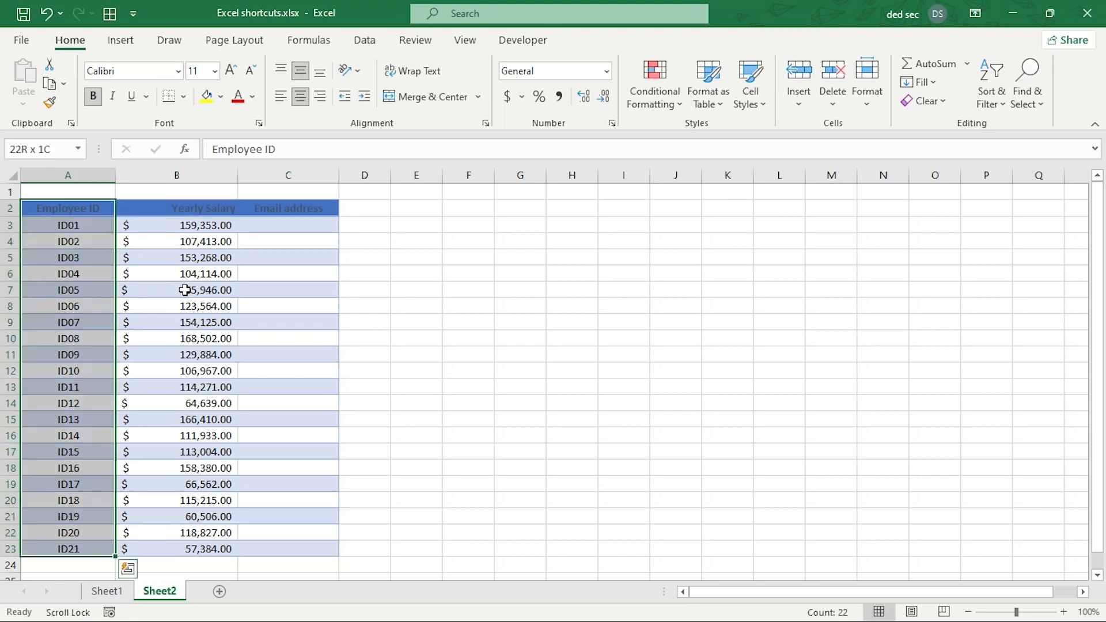
{"action": "key", "text": "ctrl+shift+Up"}
{"action": "key", "text": "ctrl+shift+Right"}
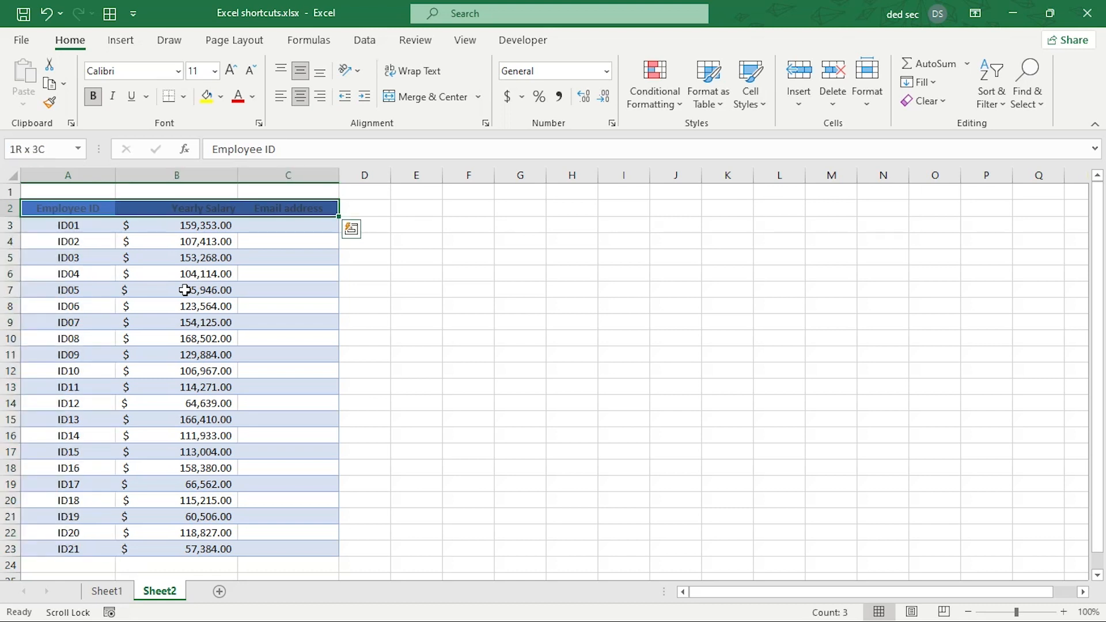
{"action": "key", "text": "ctrl+shift+Left"}
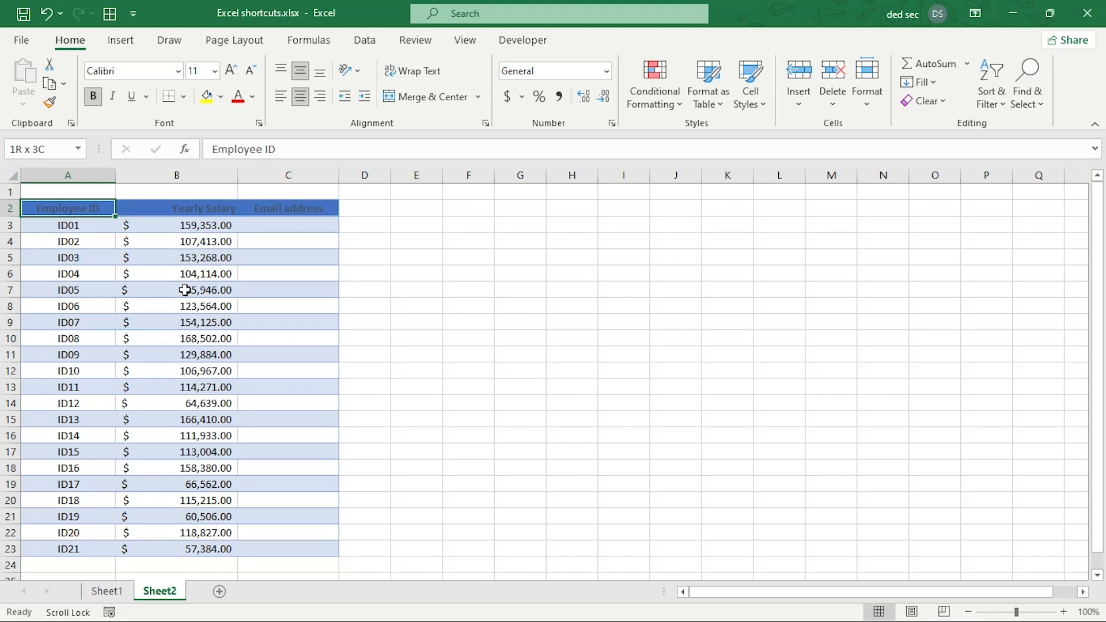
{"action": "key", "text": "ctrl+shift+Right"}
{"action": "key", "text": "ctrl+shift+Down"}
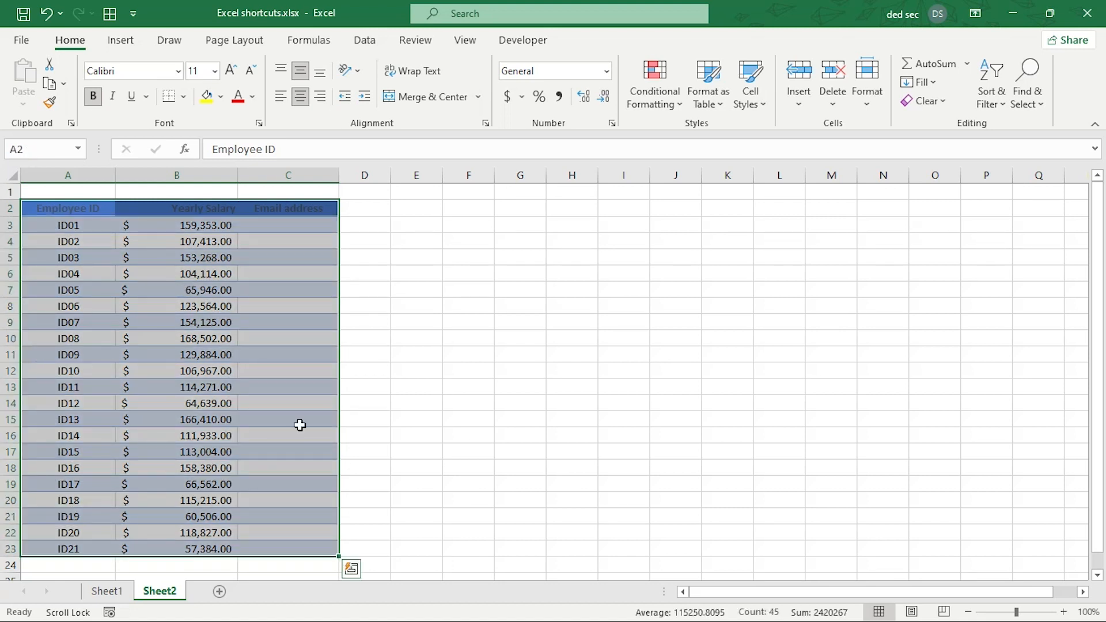
{"action": "left_click", "coordinate": [247, 228]}
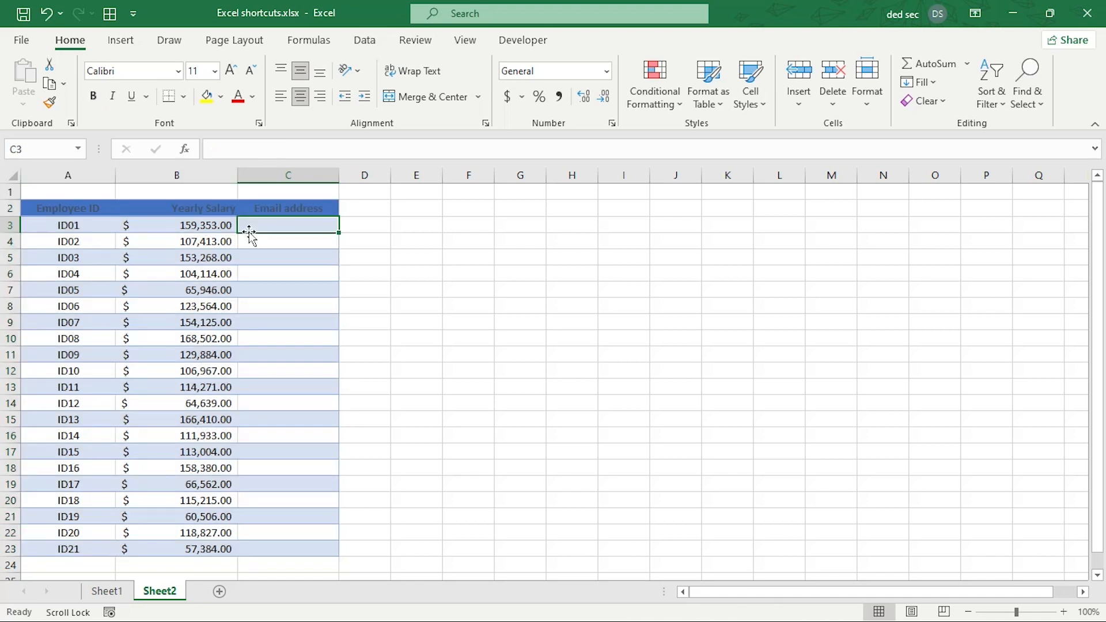
{"action": "left_click", "coordinate": [196, 229]}
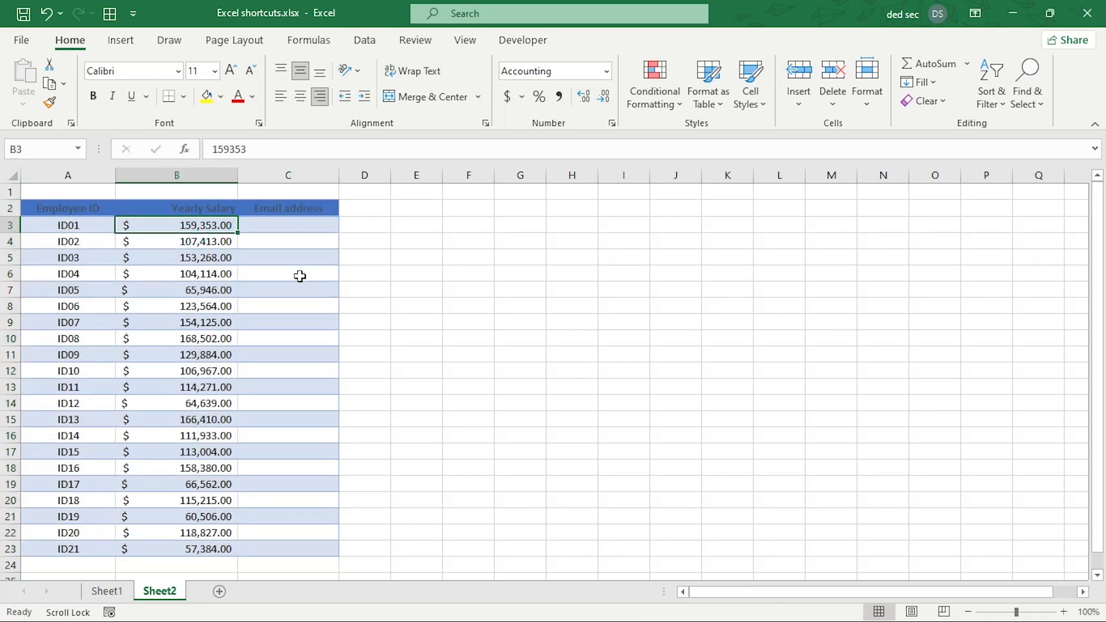
{"action": "key", "text": "ctrl+shift+Down"}
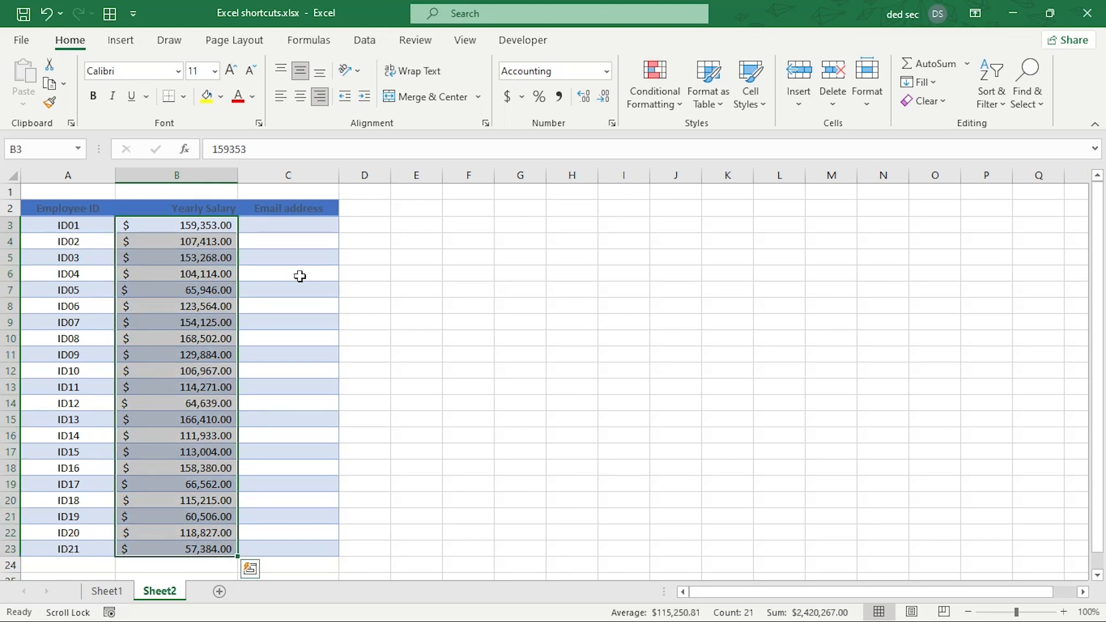
{"action": "key", "text": "ctrl+F1"}
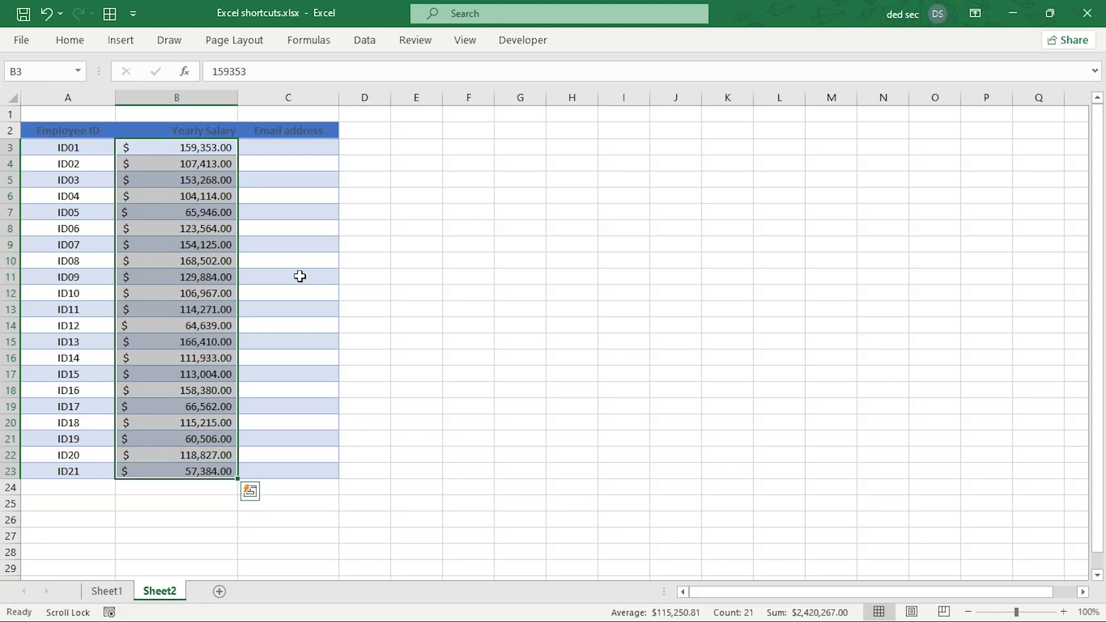
{"action": "key", "text": "ctrl+F1"}
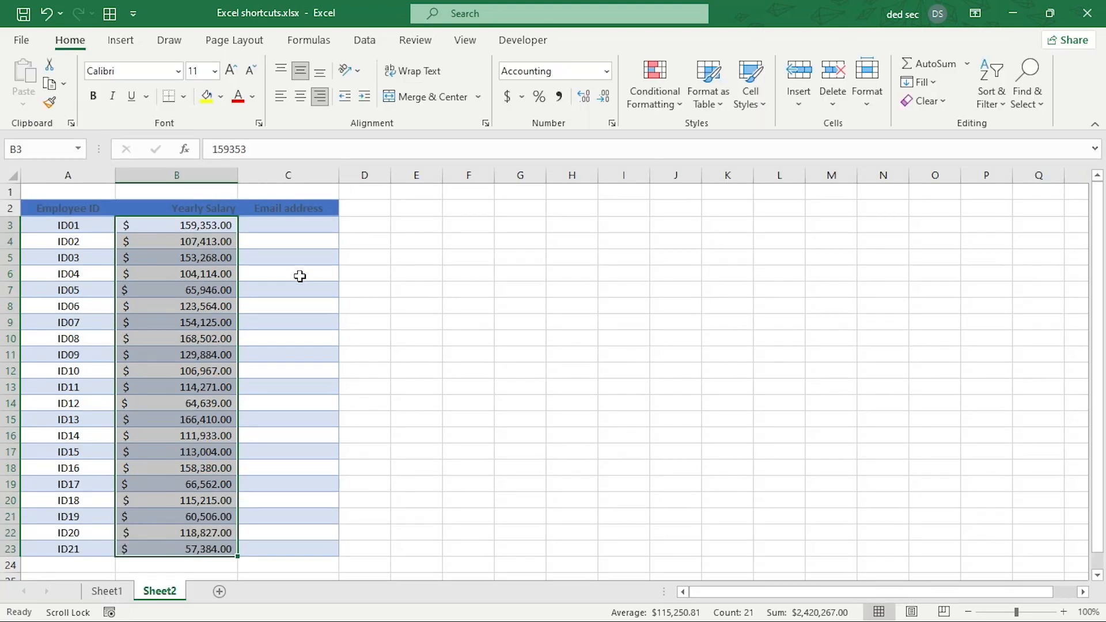
{"action": "key", "text": "ctrl+1"}
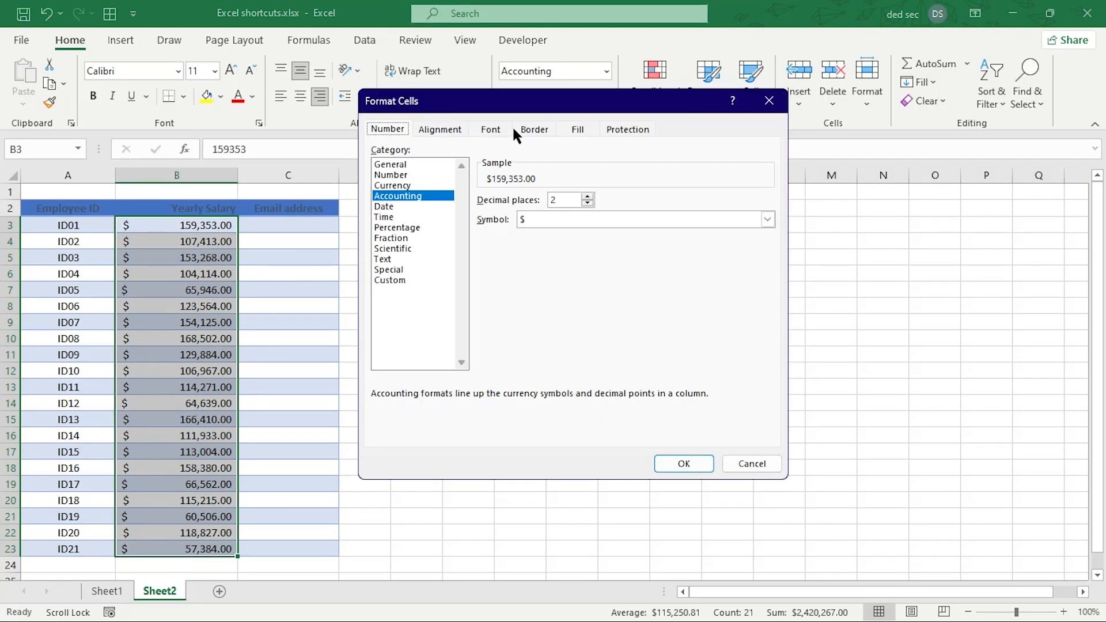
{"action": "left_click_drag", "start_coordinate": [518, 107], "coordinate": [599, 141]}
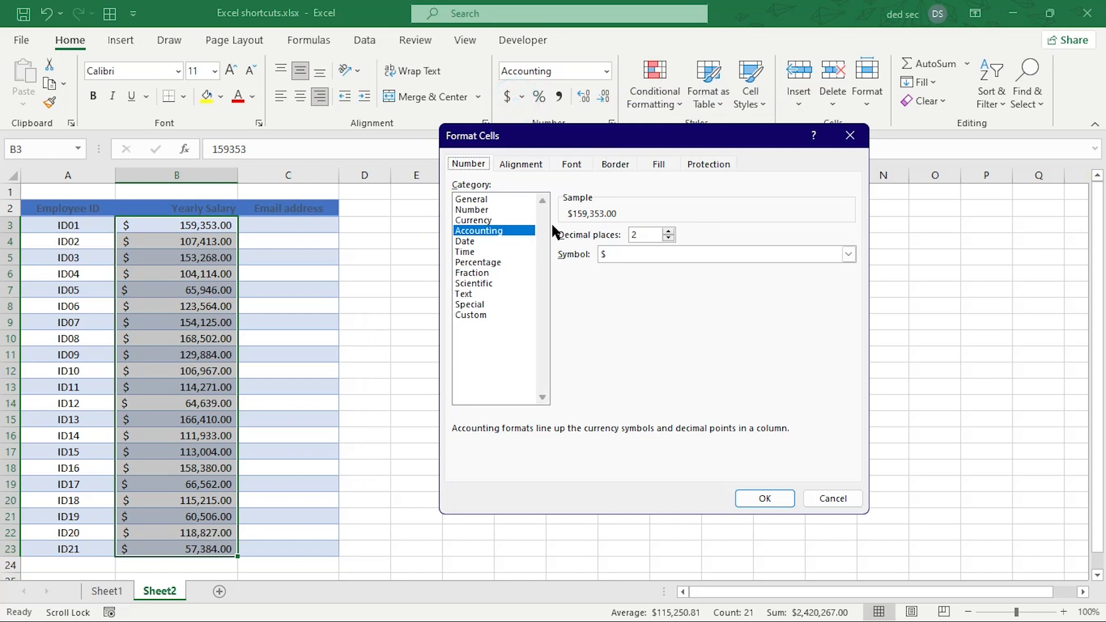
{"action": "left_click", "coordinate": [482, 284]}
{"action": "left_click", "coordinate": [471, 305]}
{"action": "left_click", "coordinate": [467, 294]}
{"action": "left_click", "coordinate": [485, 263]}
{"action": "left_click", "coordinate": [477, 220]}
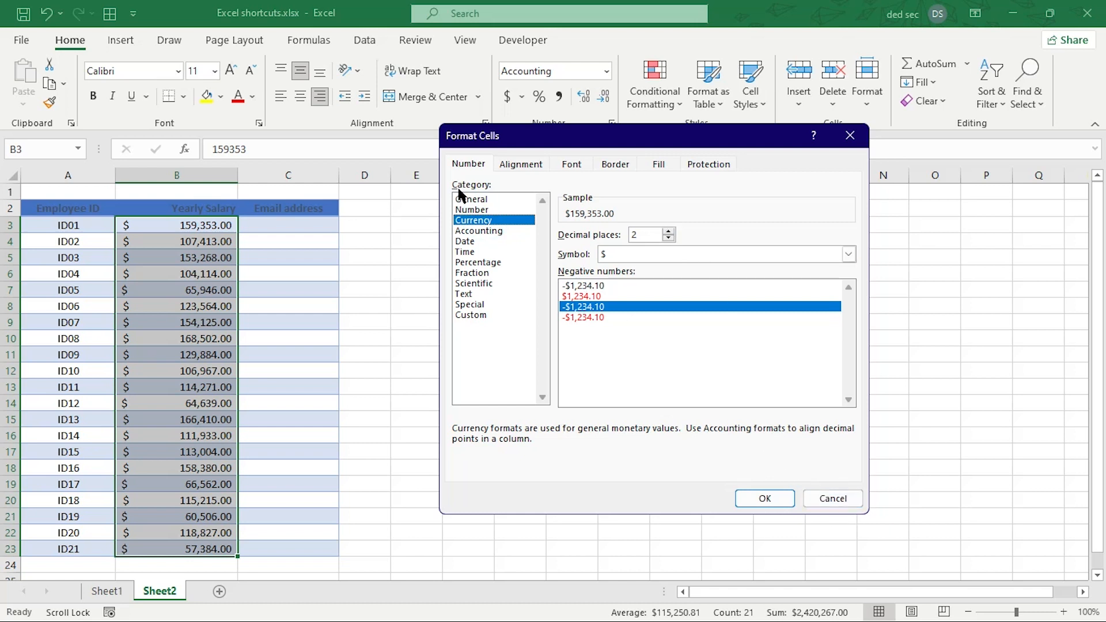
{"action": "left_click", "coordinate": [817, 503]}
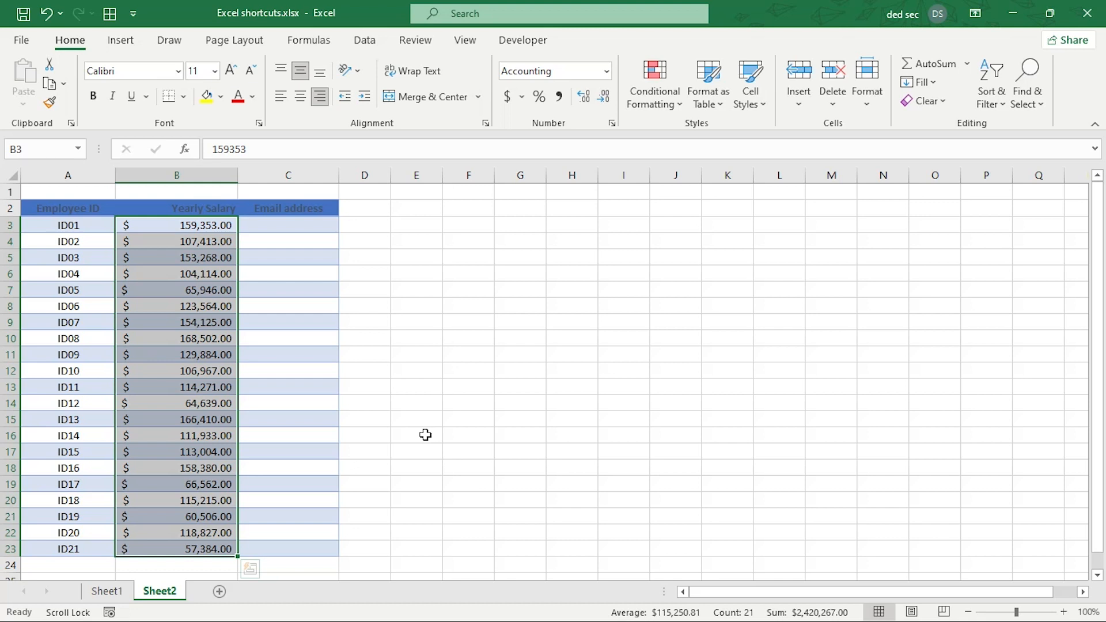
AutoSum the salaries into B24 as =SUM(B3:B23), then turn off Scroll Lock.
{"action": "scroll", "coordinate": [171, 494], "scroll_direction": "down", "scroll_amount": 1}
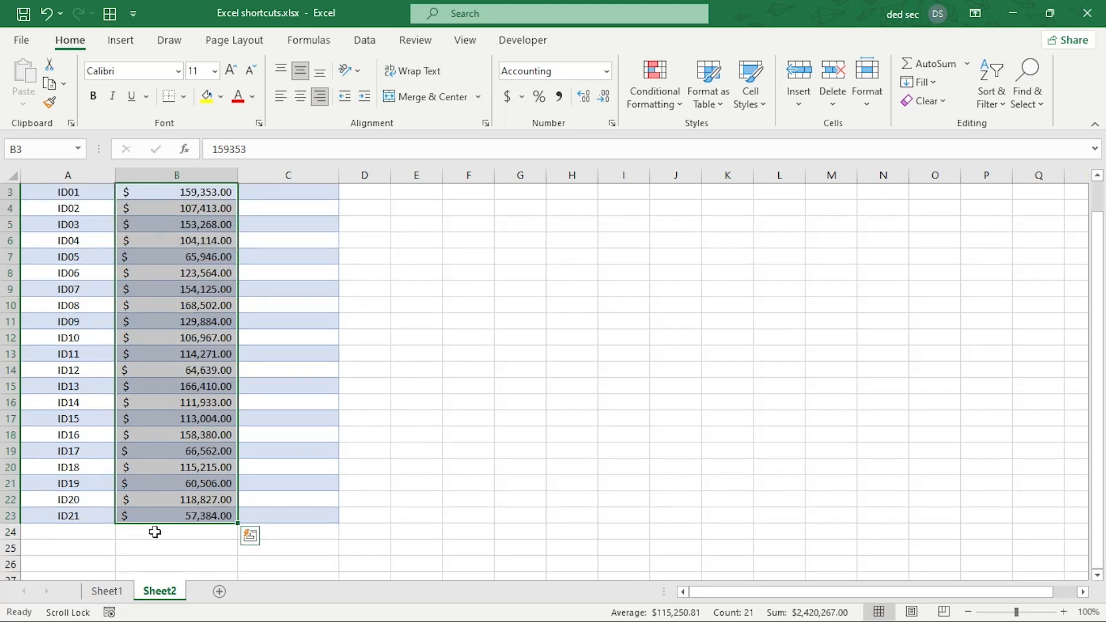
{"action": "left_click", "coordinate": [155, 531]}
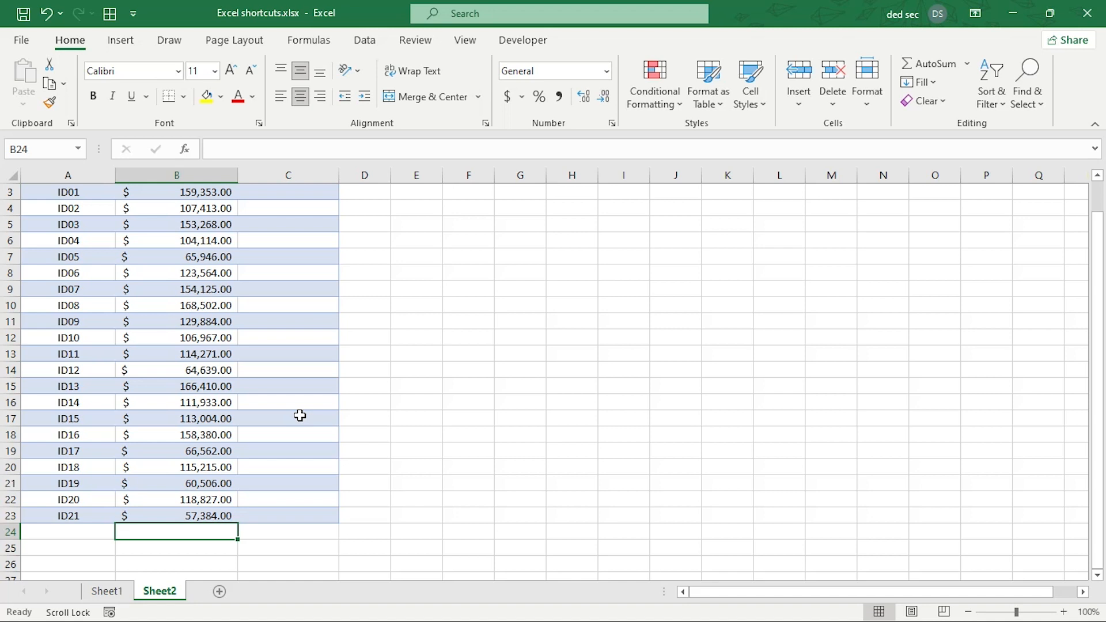
{"action": "key", "text": "alt+equal"}
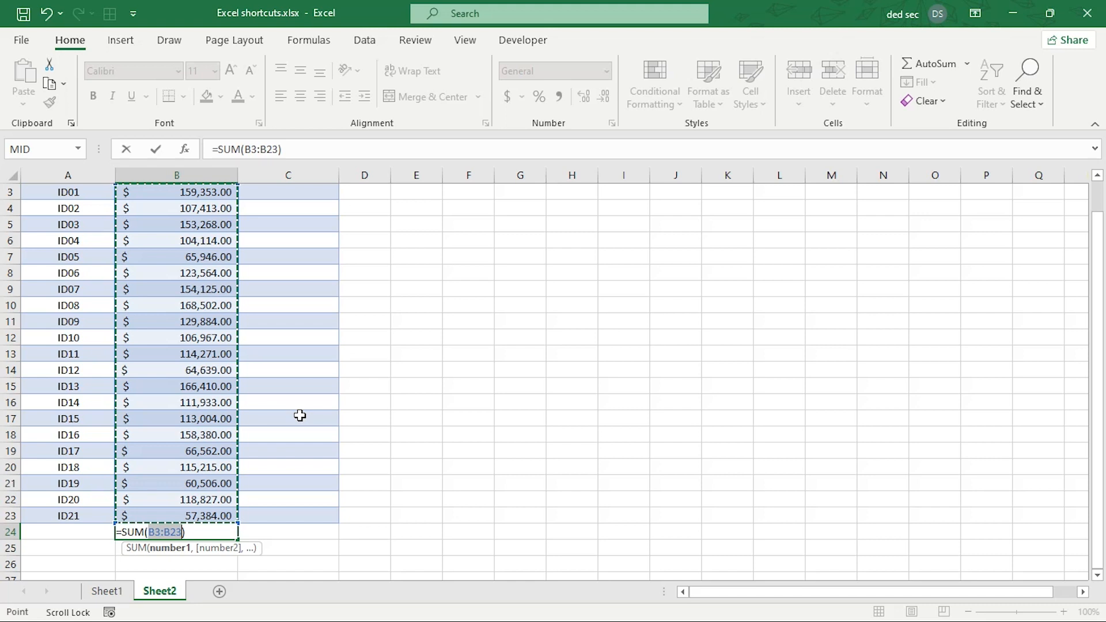
{"action": "key", "text": "Return"}
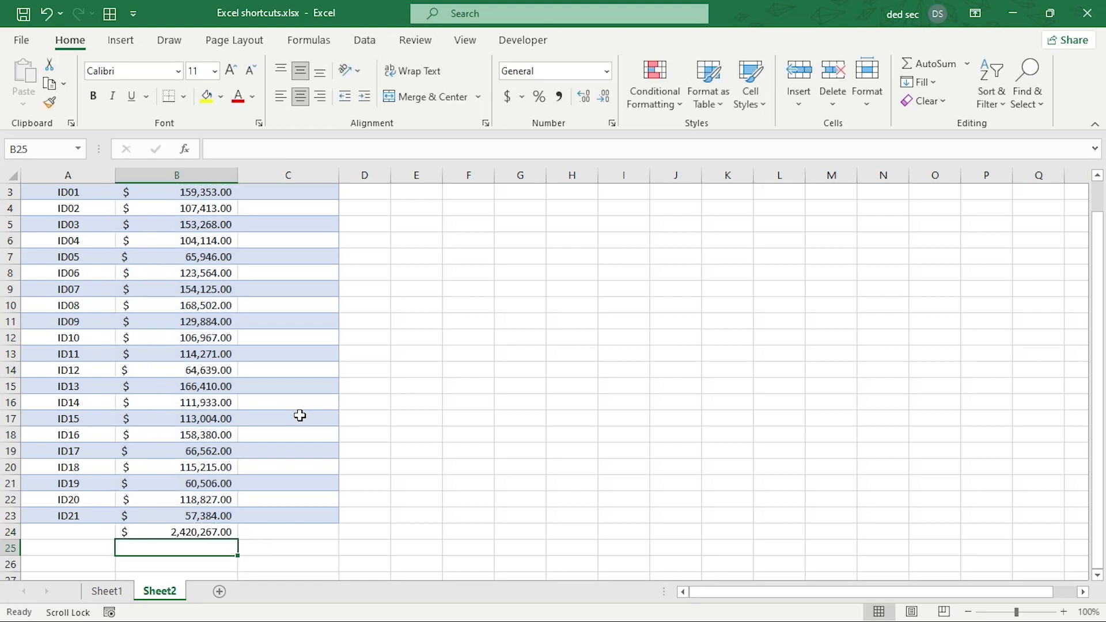
{"action": "key", "text": "Up"}
{"action": "key", "text": "Up"}
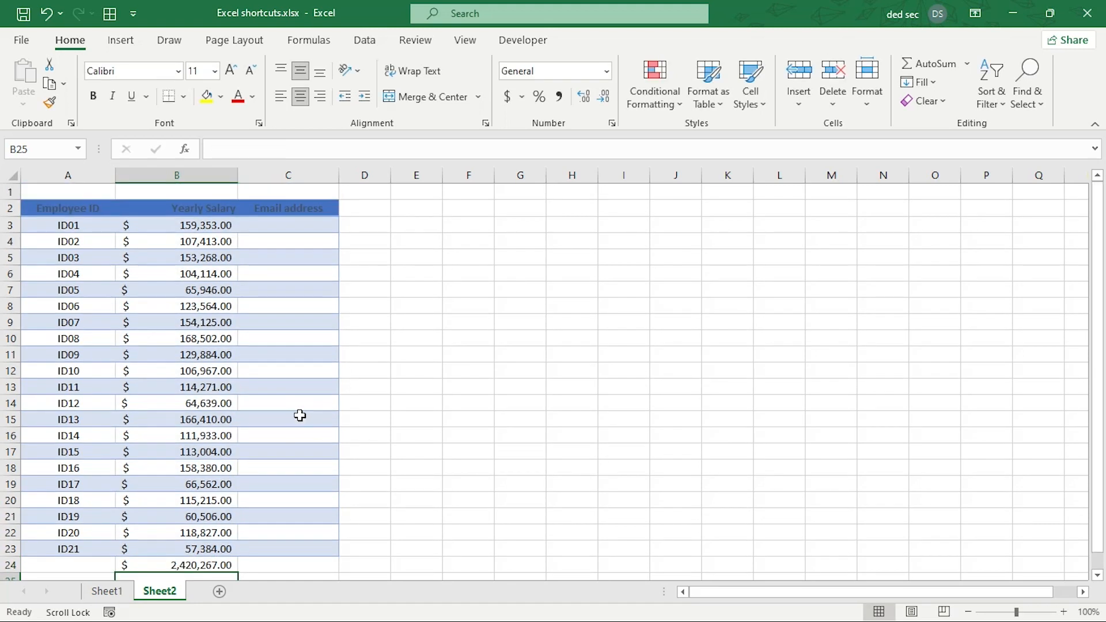
{"action": "key", "text": "Down"}
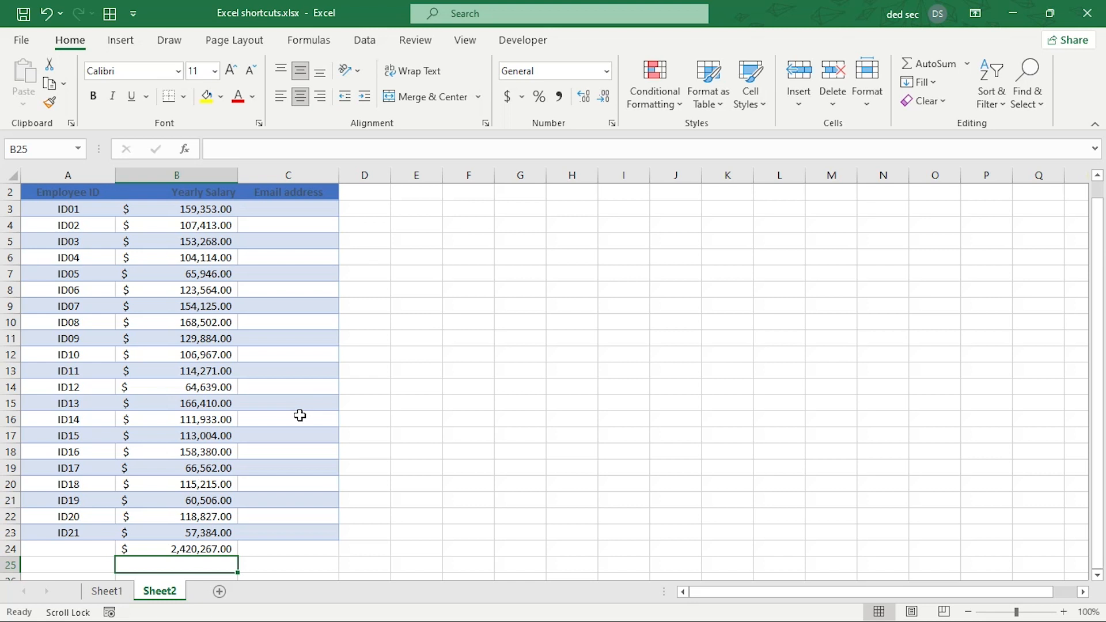
{"action": "key", "text": "Scroll_Lock"}
{"action": "left_click", "coordinate": [199, 548]}
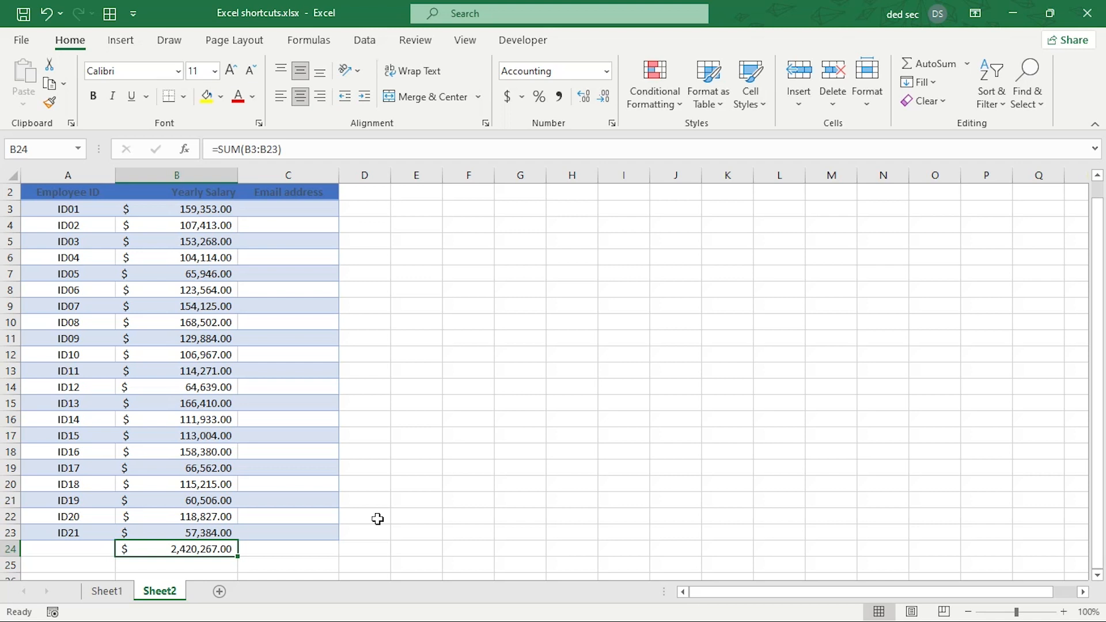
Copy the B24 total and Paste Special it into G24 as the value 2420267.
{"action": "key", "text": "ctrl+c"}
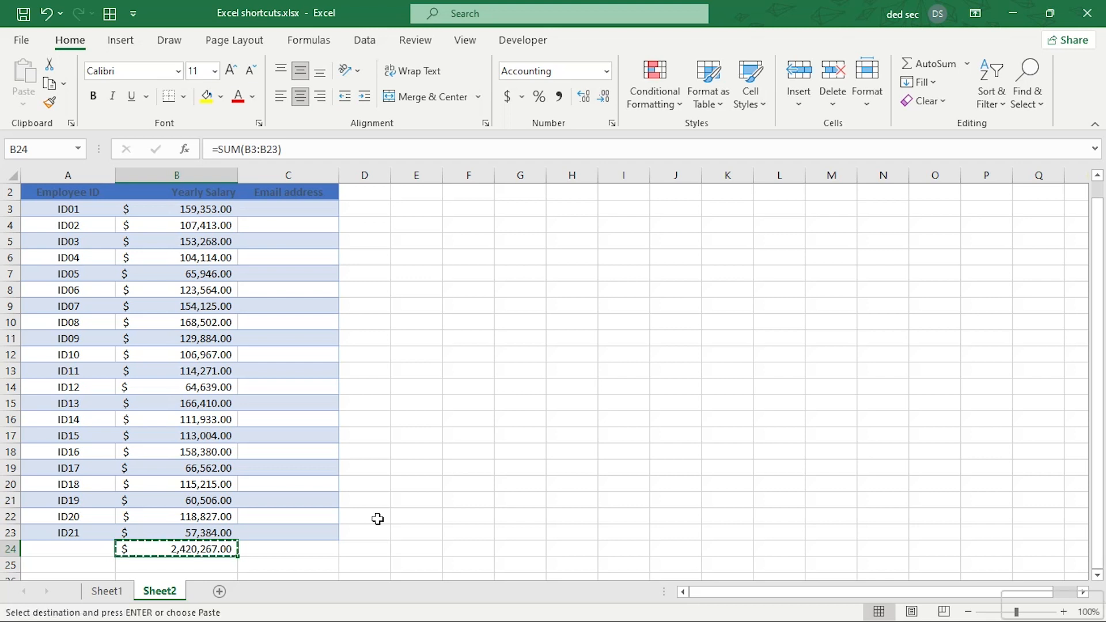
{"action": "key", "text": "Right"}
{"action": "key", "text": "Right"}
{"action": "key", "text": "Right"}
{"action": "key", "text": "Up"}
{"action": "key", "text": "Right"}
{"action": "key", "text": "Up"}
{"action": "key", "text": "Right"}
{"action": "key", "text": "Down"}
{"action": "key", "text": "Down"}
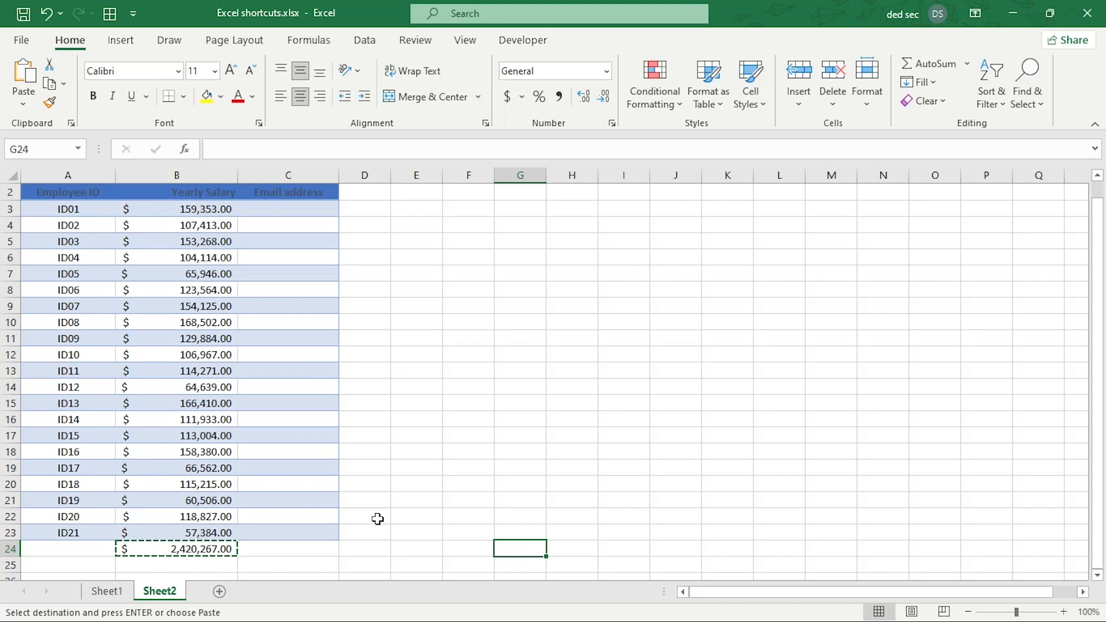
{"action": "key", "text": "alt+e"}
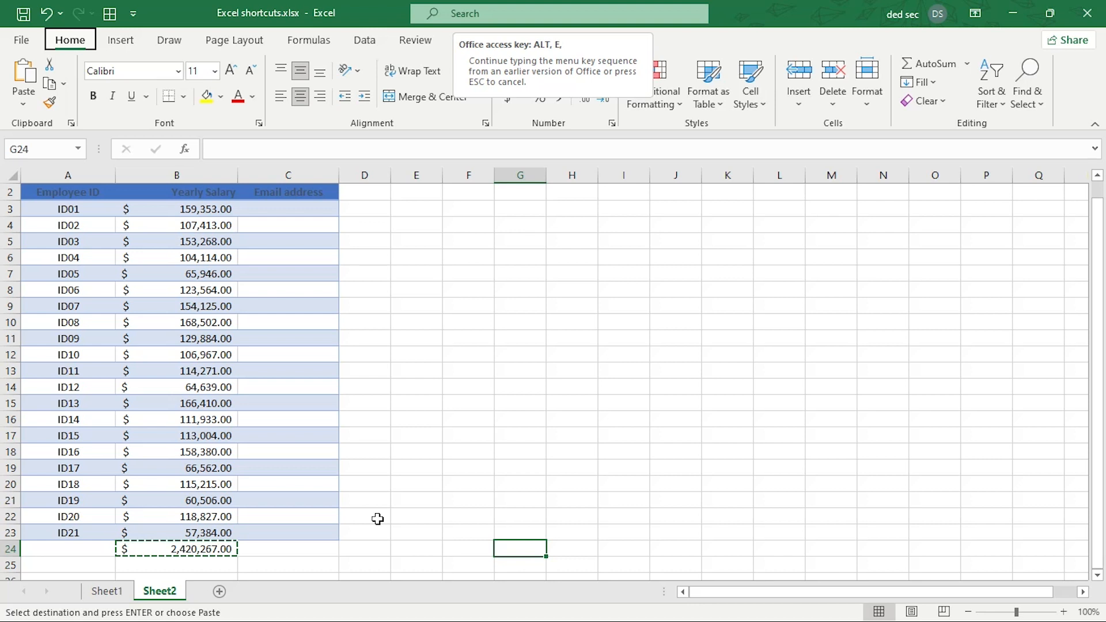
{"action": "key", "text": "s"}
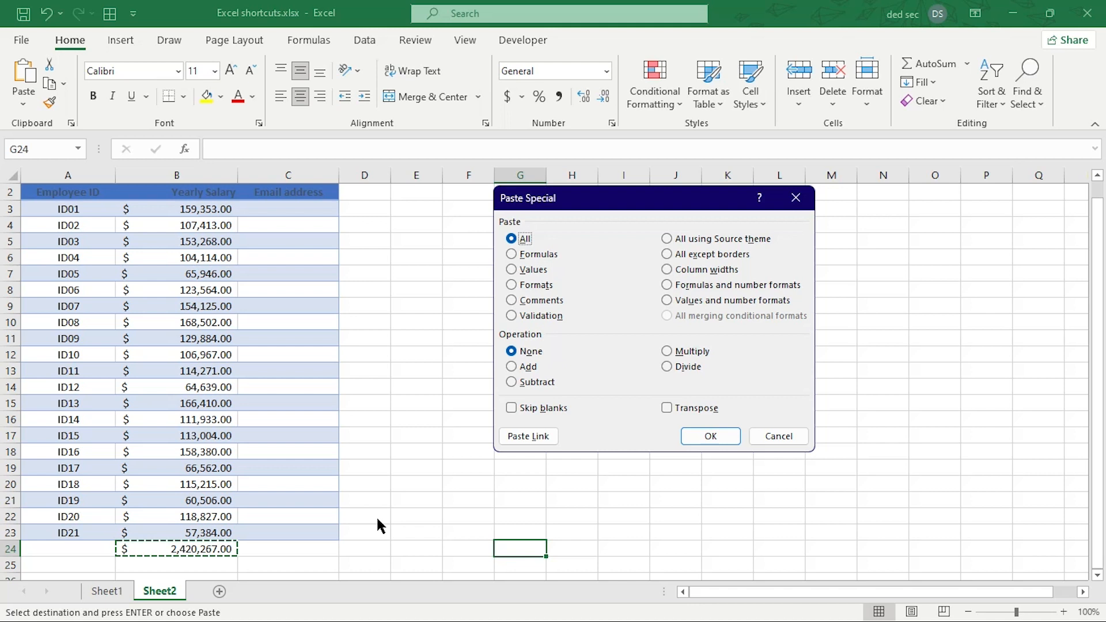
{"action": "left_click", "coordinate": [511, 269]}
{"action": "left_click", "coordinate": [703, 436]}
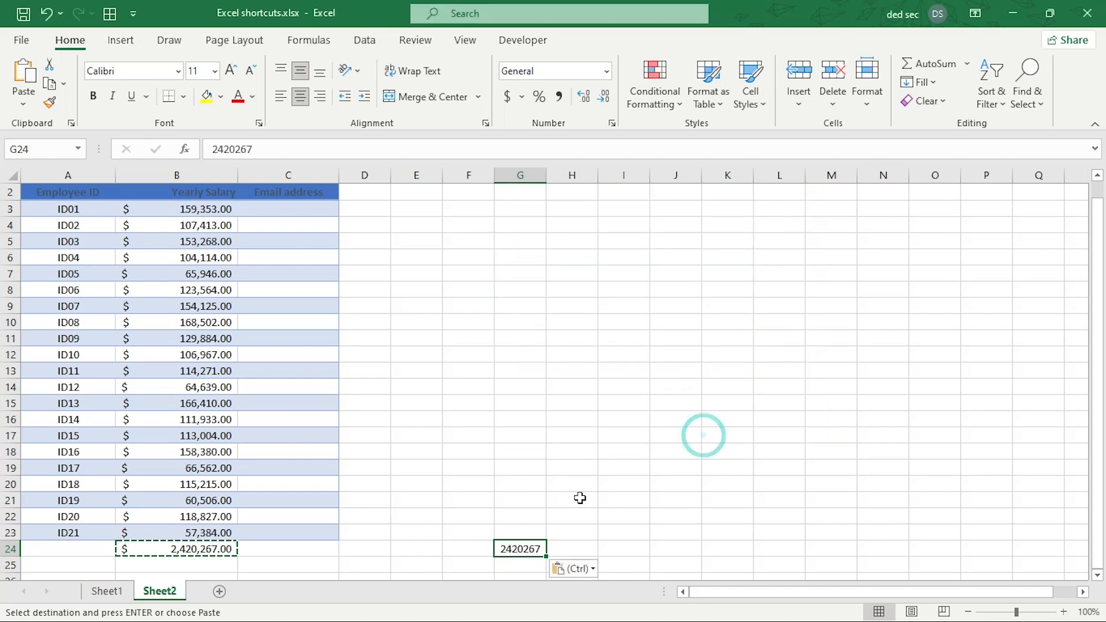
Cancel the pending copy, then copy the B24 salary total again.
{"action": "left_click", "coordinate": [508, 552]}
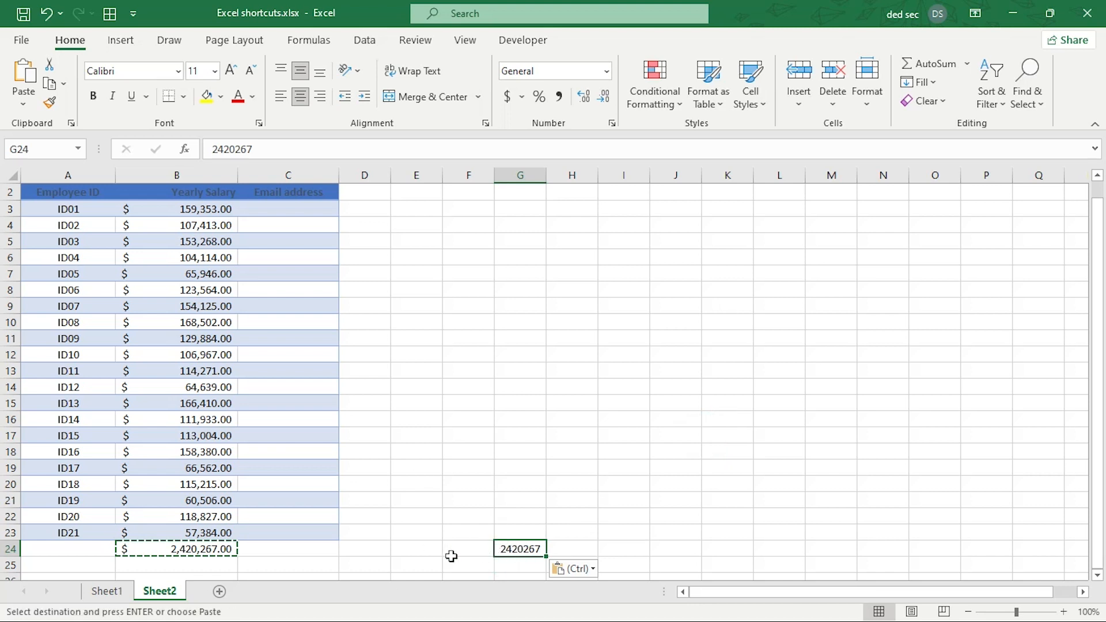
{"action": "left_click", "coordinate": [164, 543]}
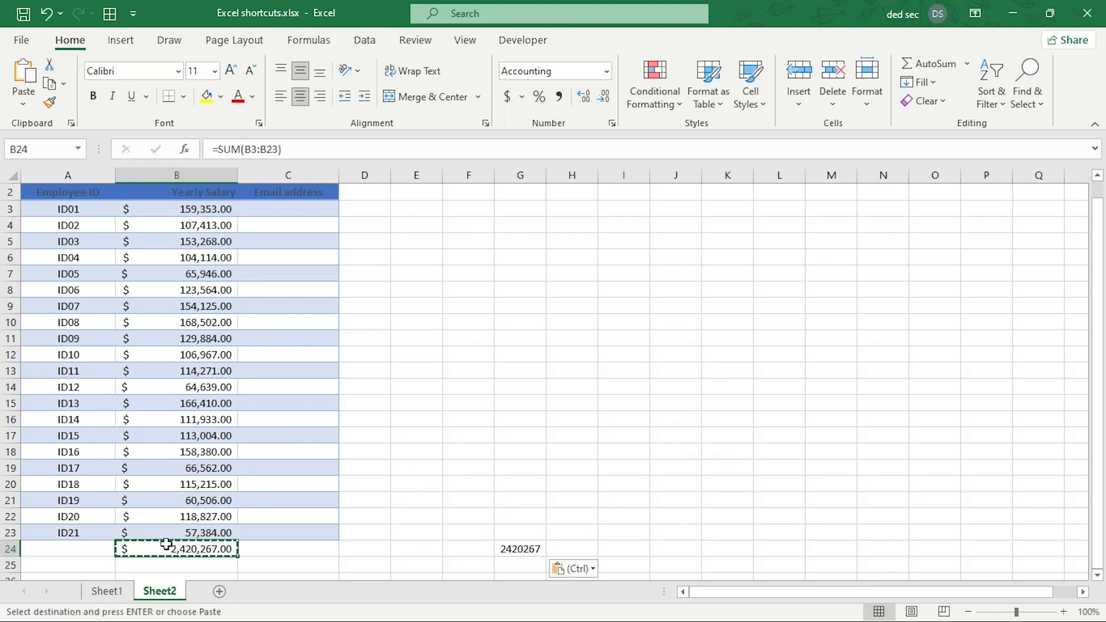
{"action": "left_click", "coordinate": [512, 558]}
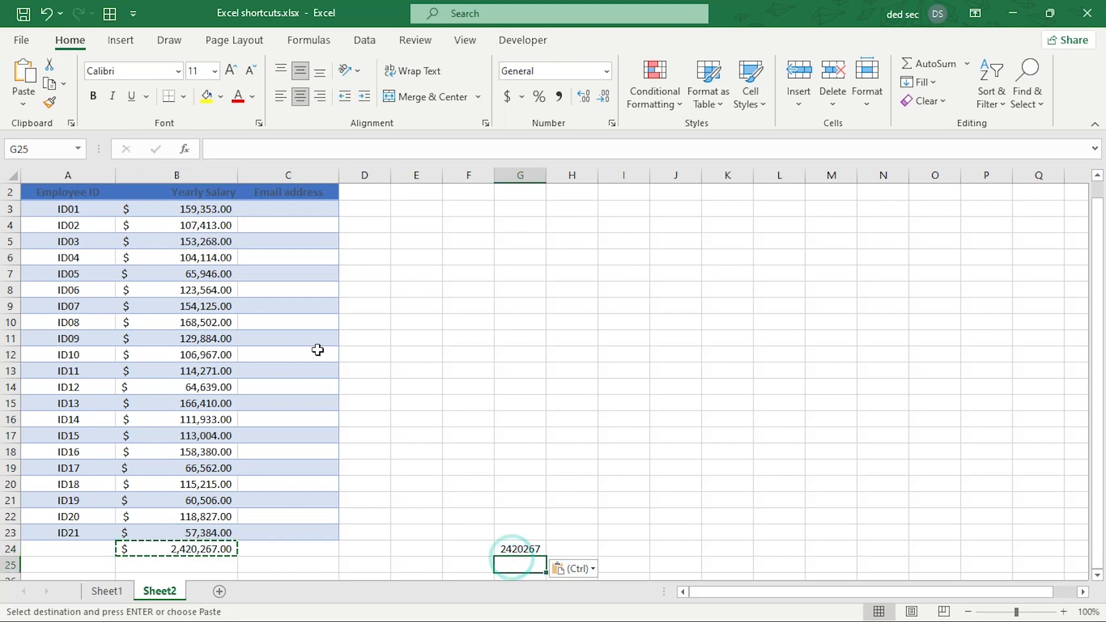
{"action": "left_click", "coordinate": [515, 550]}
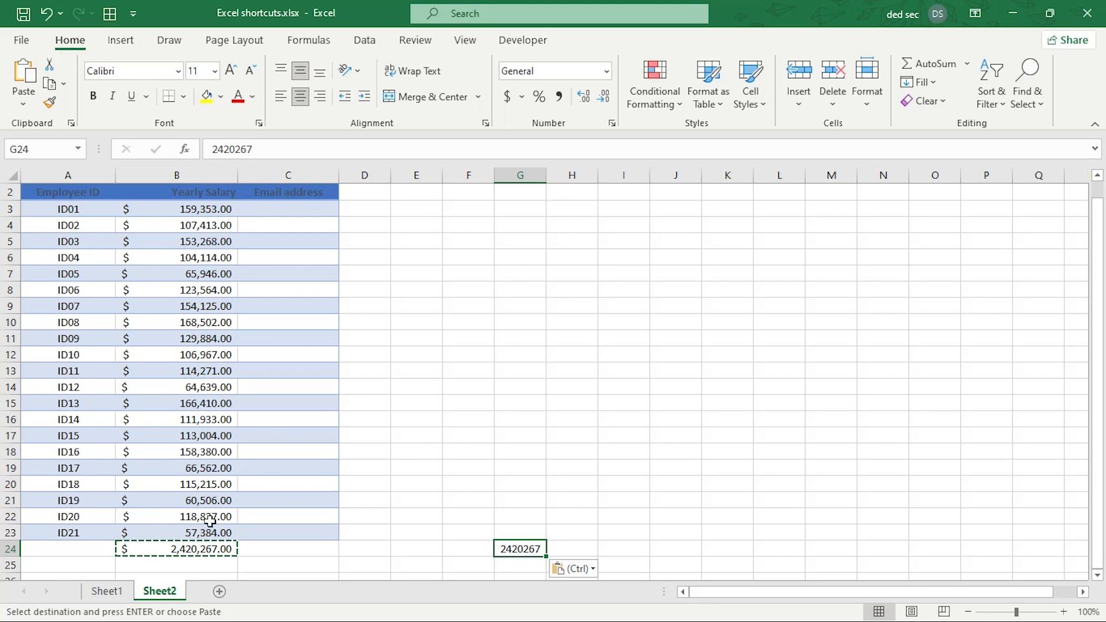
{"action": "key", "text": "Escape"}
{"action": "left_click", "coordinate": [193, 555]}
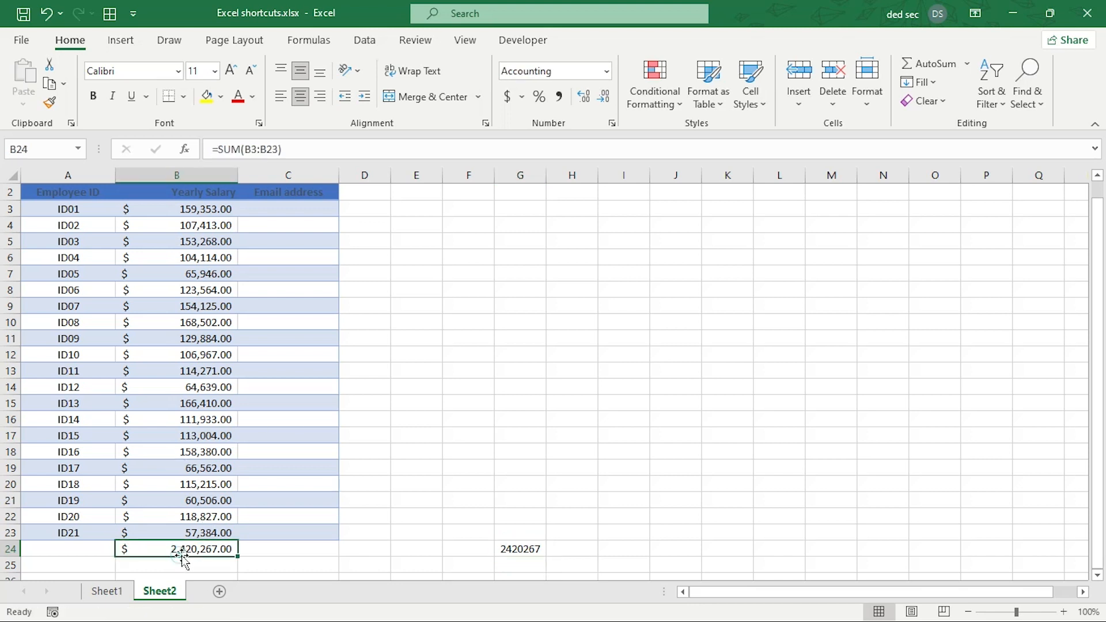
{"action": "key", "text": "ctrl+c"}
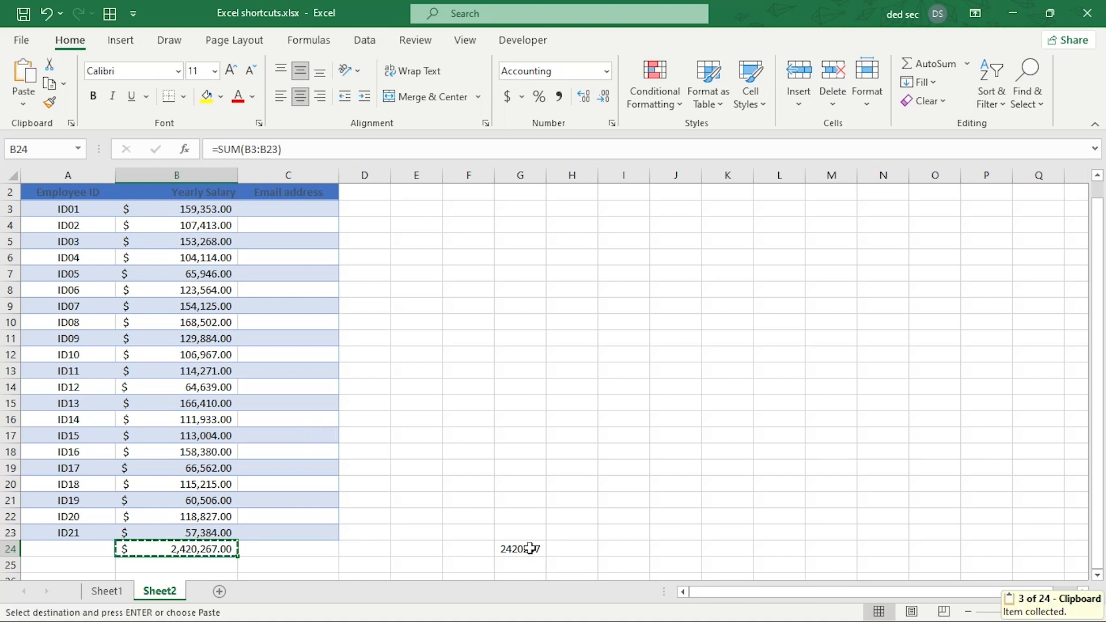
Paste B24's total into H24 as the plain value 2420267.
{"action": "right_click", "coordinate": [561, 552]}
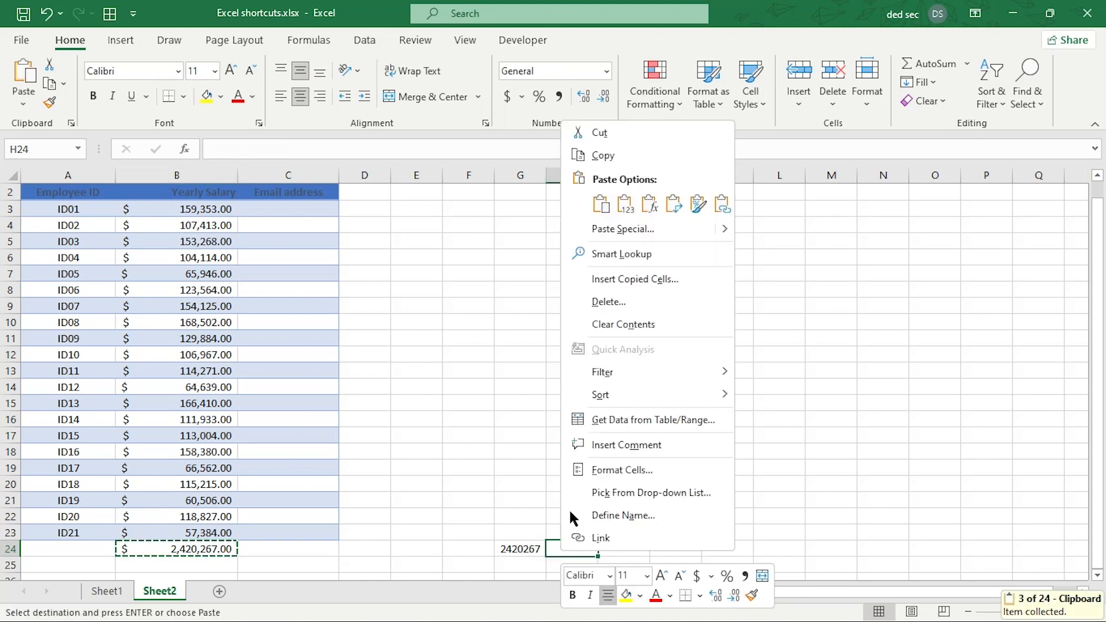
{"action": "left_click", "coordinate": [625, 203]}
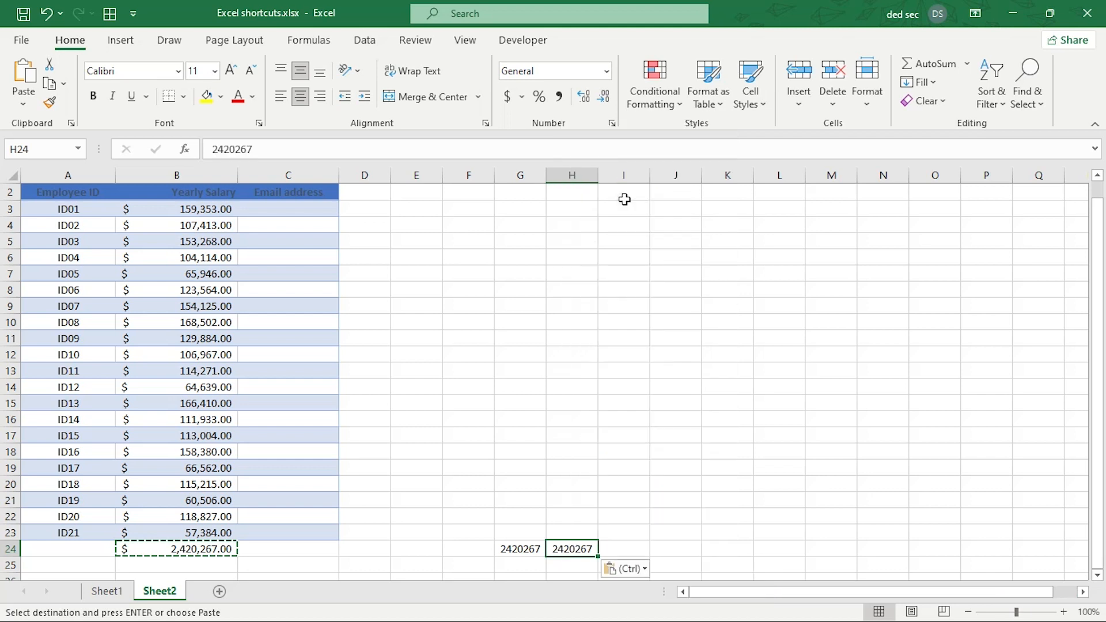
{"action": "right_click", "coordinate": [582, 546]}
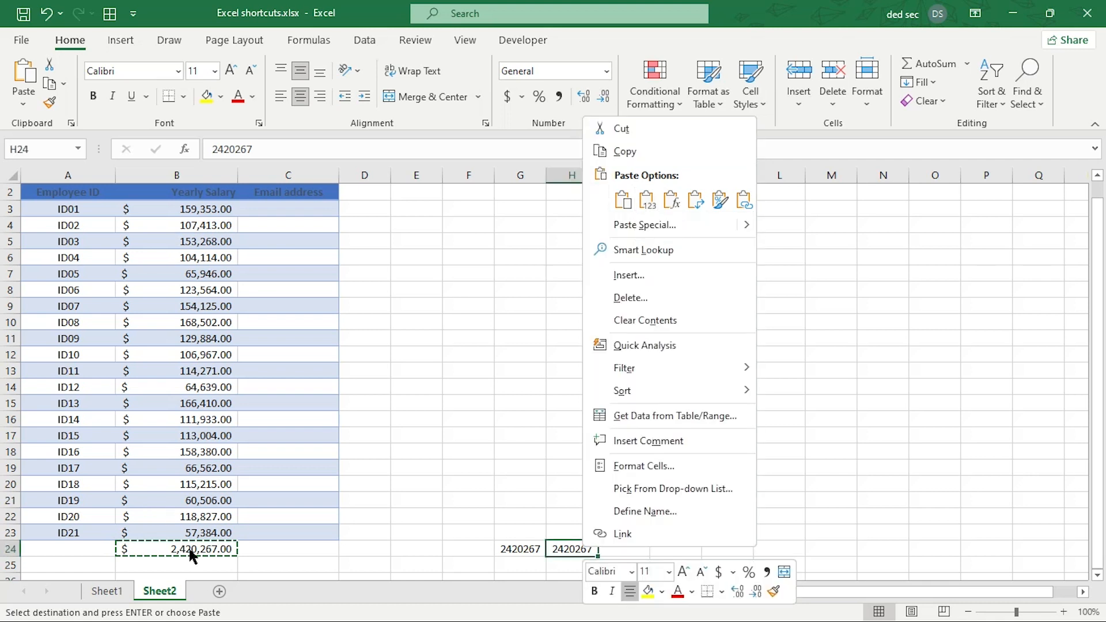
{"action": "left_click", "coordinate": [187, 549]}
{"action": "left_click", "coordinate": [210, 548]}
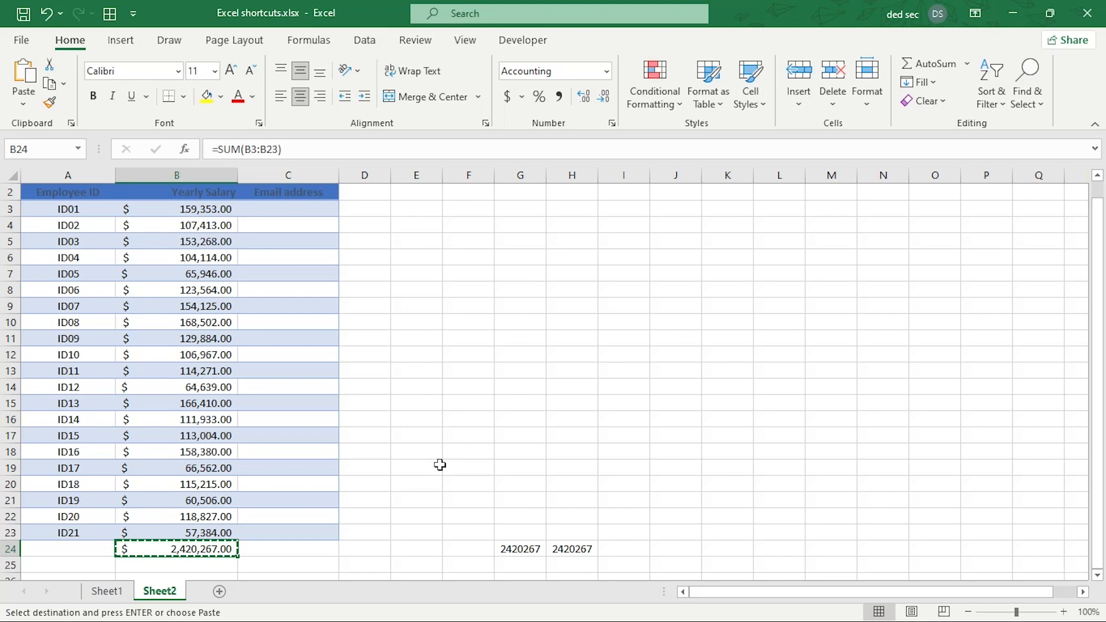
{"action": "scroll", "coordinate": [432, 462], "scroll_direction": "up", "scroll_amount": 1}
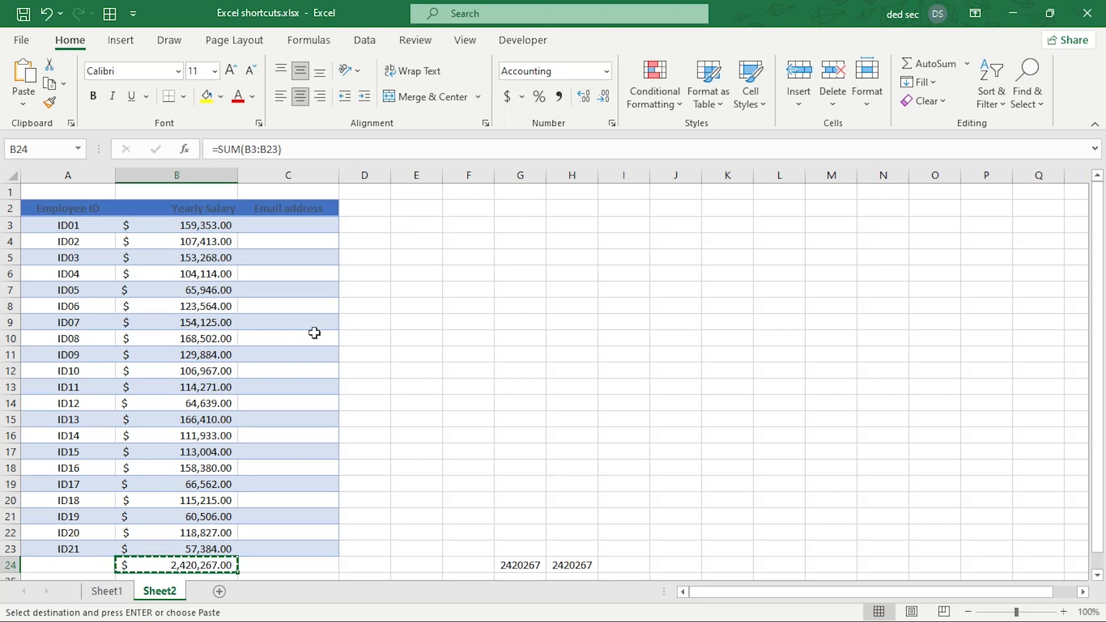
{"action": "left_click", "coordinate": [211, 229]}
{"action": "scroll", "coordinate": [208, 275], "scroll_direction": "down", "scroll_amount": 2}
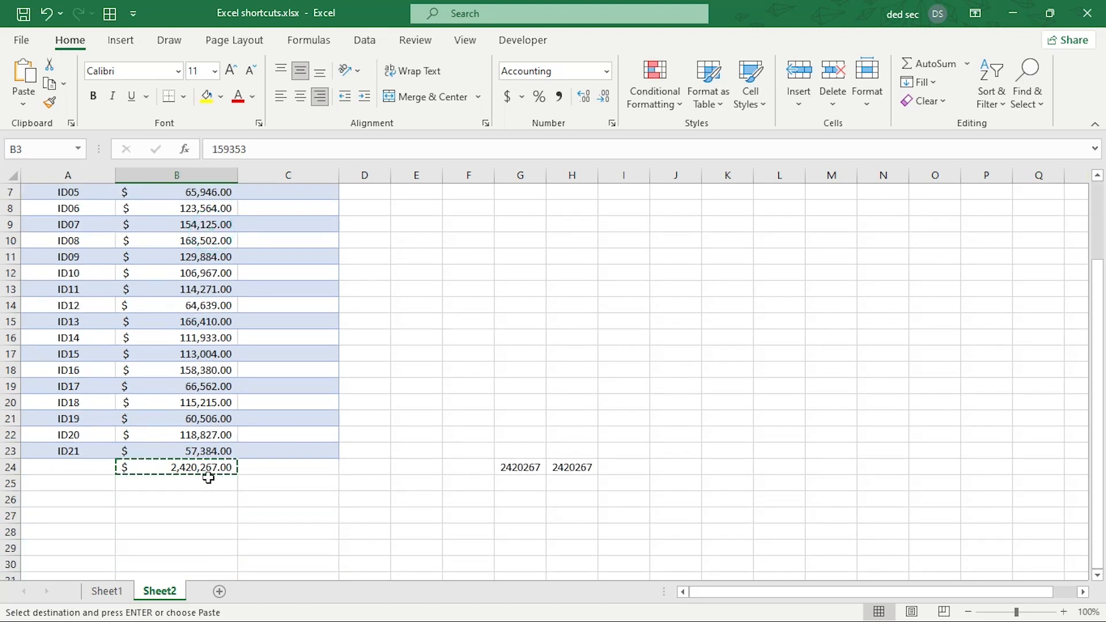
{"action": "left_click", "coordinate": [152, 467]}
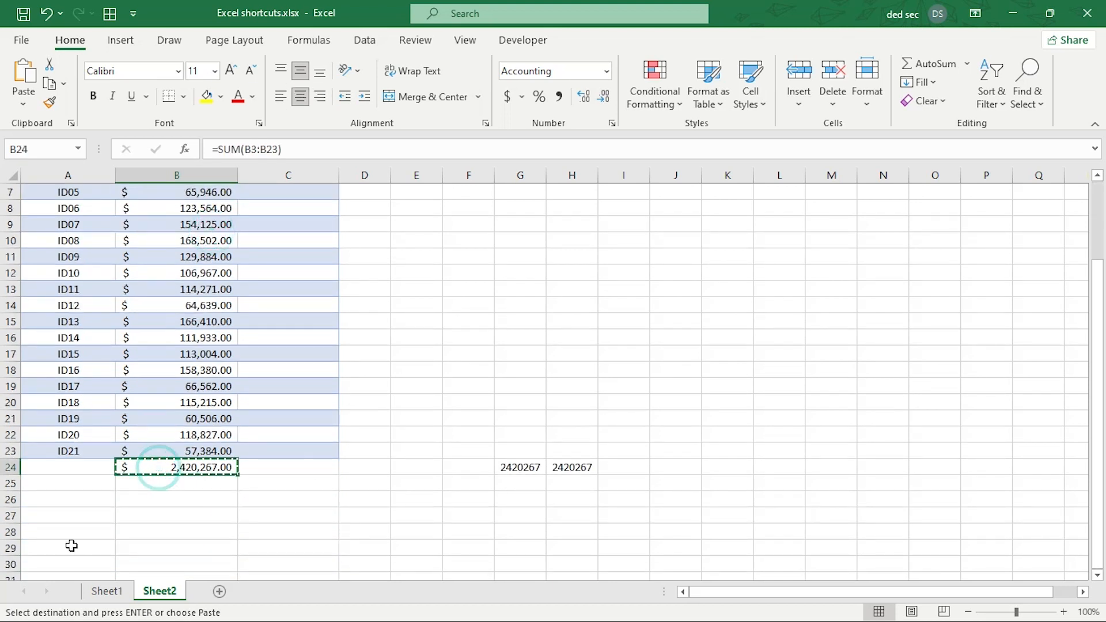
{"action": "scroll", "coordinate": [400, 243], "scroll_direction": "up", "scroll_amount": 2}
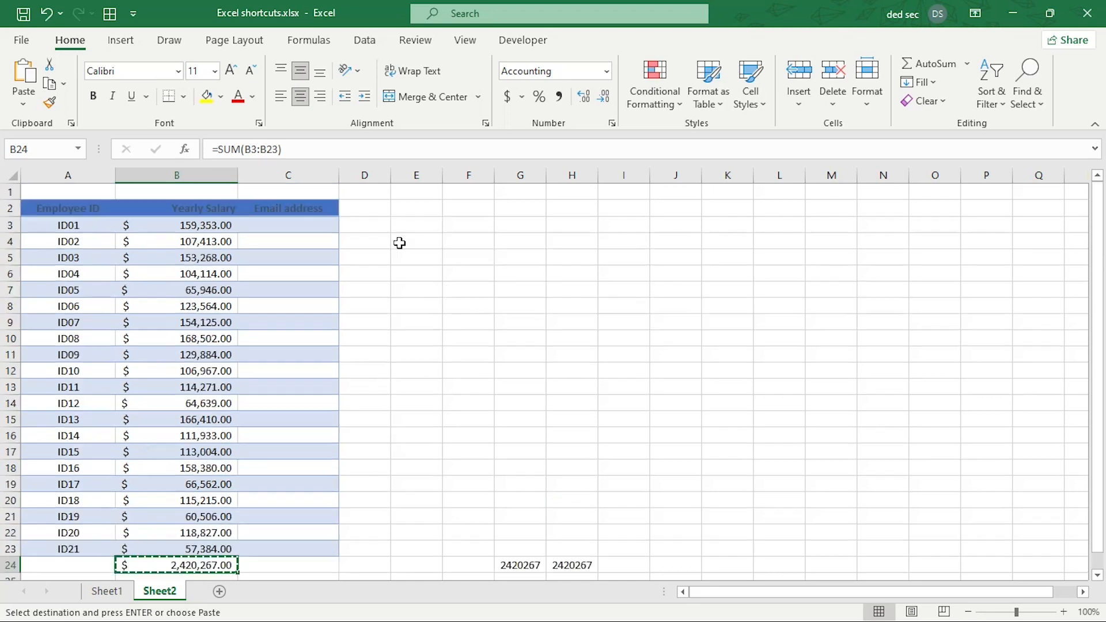
{"action": "left_click", "coordinate": [311, 148]}
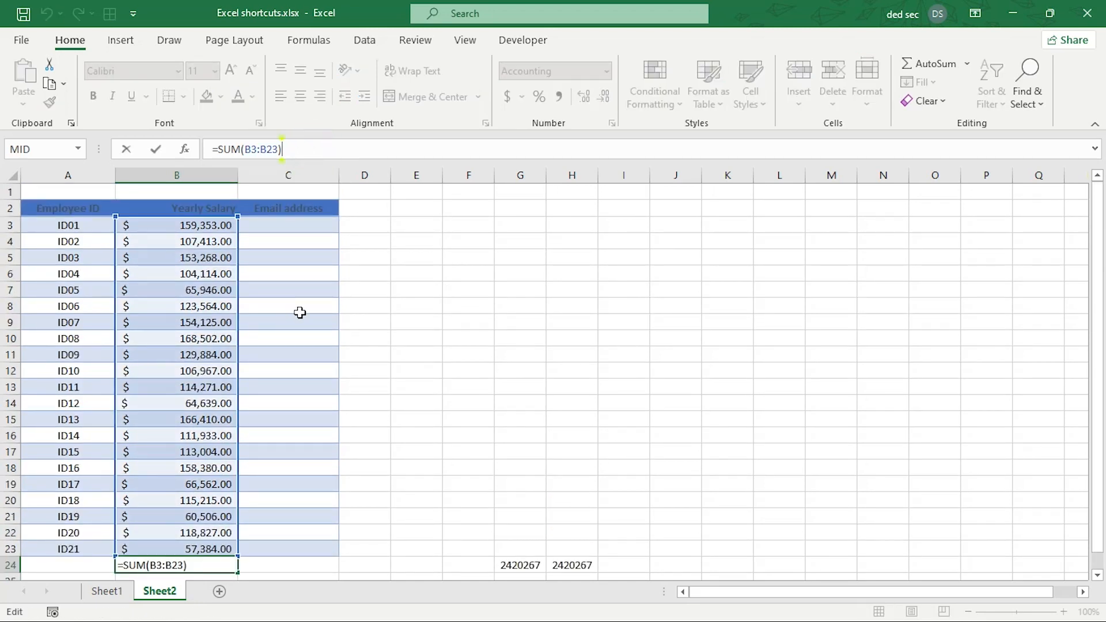
{"action": "key", "text": "shift+Home"}
{"action": "key", "text": "BackSpace"}
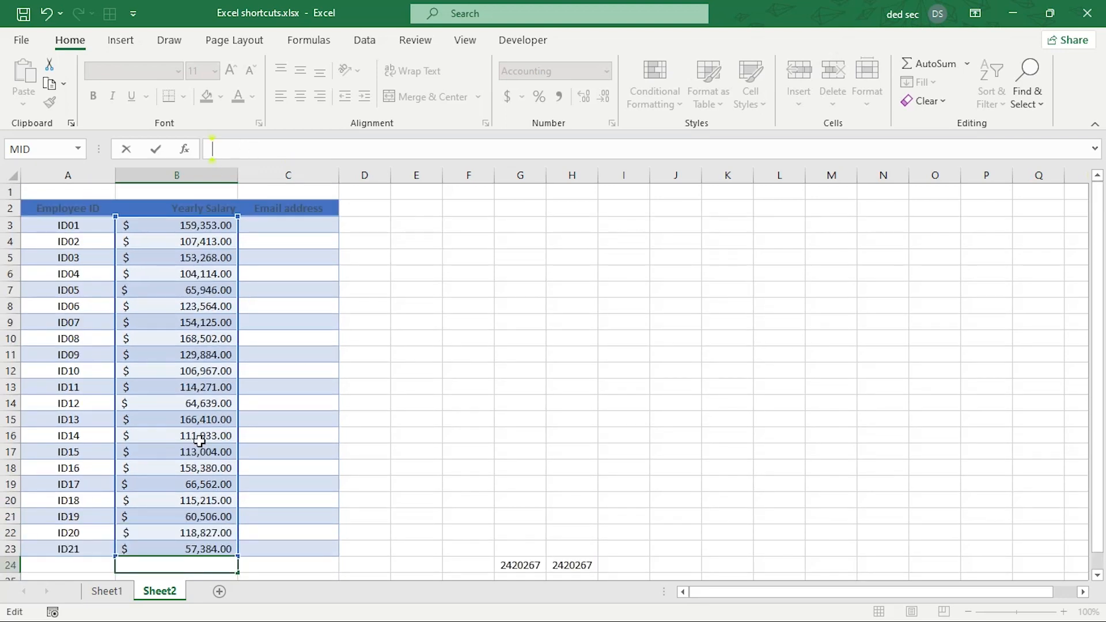
{"action": "scroll", "coordinate": [173, 518], "scroll_direction": "down", "scroll_amount": 1}
{"action": "scroll", "coordinate": [316, 362], "scroll_direction": "up", "scroll_amount": 1}
{"action": "scroll", "coordinate": [150, 519], "scroll_direction": "down", "scroll_amount": 1}
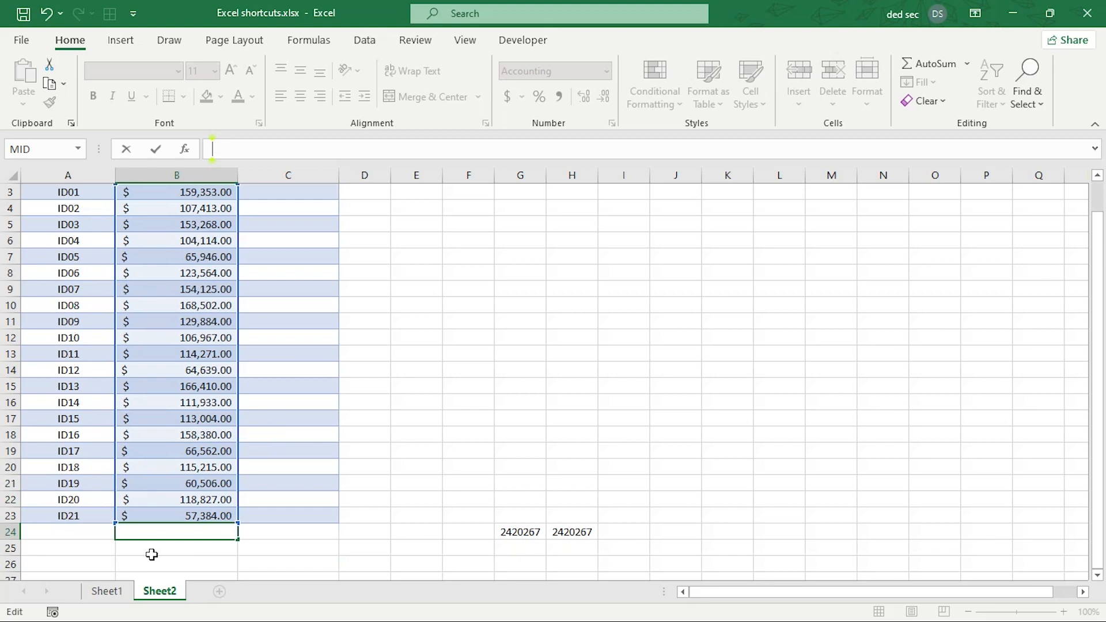
{"action": "scroll", "coordinate": [347, 409], "scroll_direction": "up", "scroll_amount": 1}
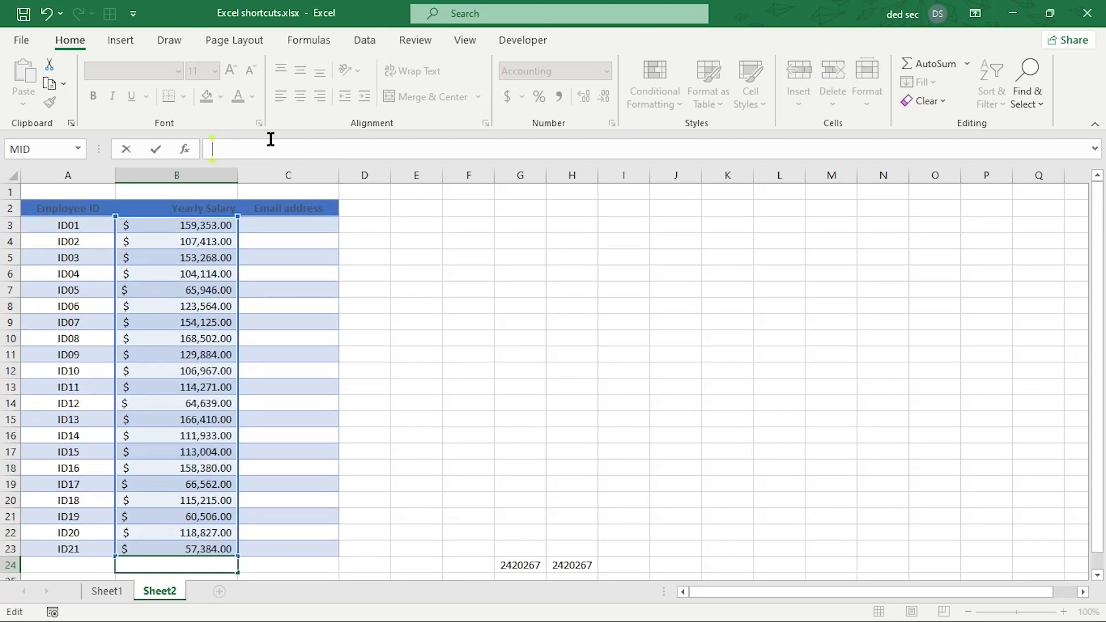
{"action": "type", "text": "tot"}
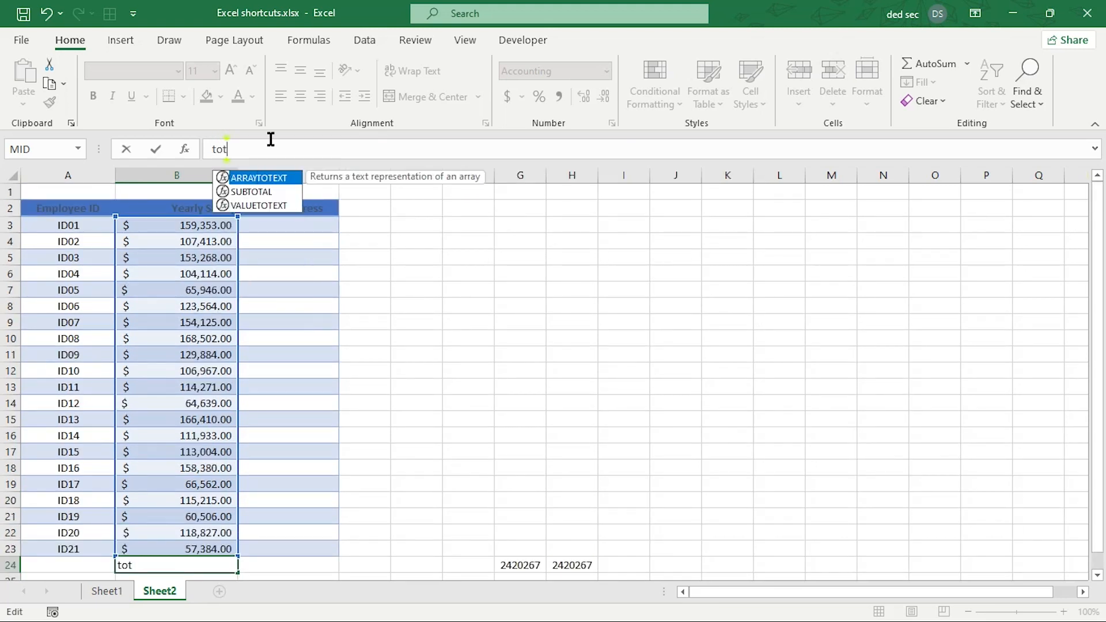
{"action": "type", "text": "al"}
{"action": "key", "text": "Return"}
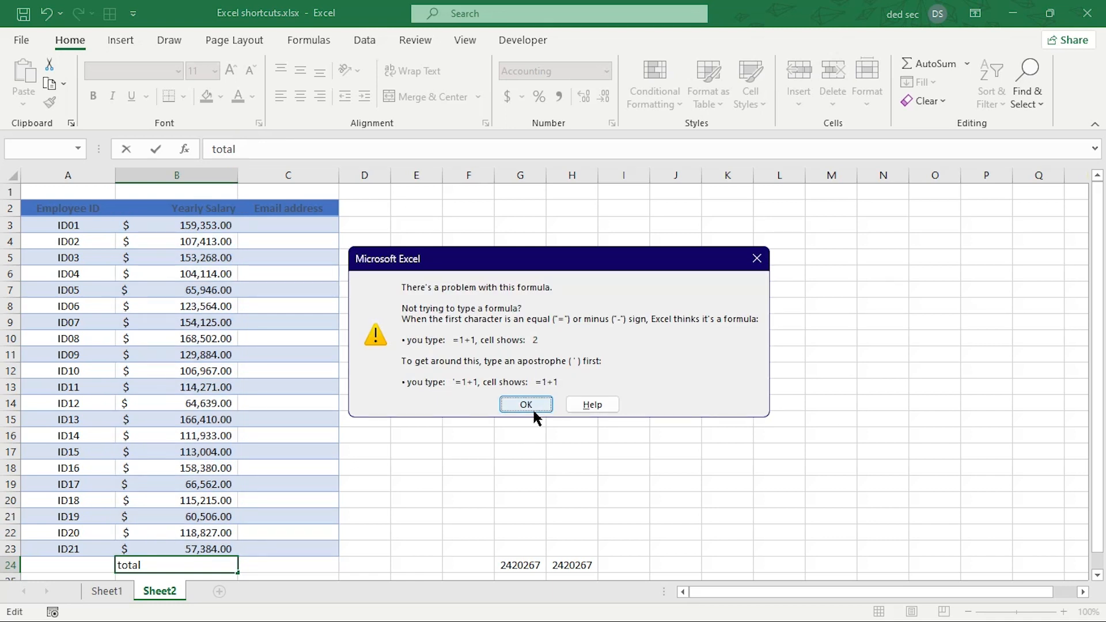
{"action": "left_click", "coordinate": [516, 405]}
{"action": "key", "text": "BackSpace"}
{"action": "left_click", "coordinate": [507, 410]}
{"action": "left_click", "coordinate": [306, 387]}
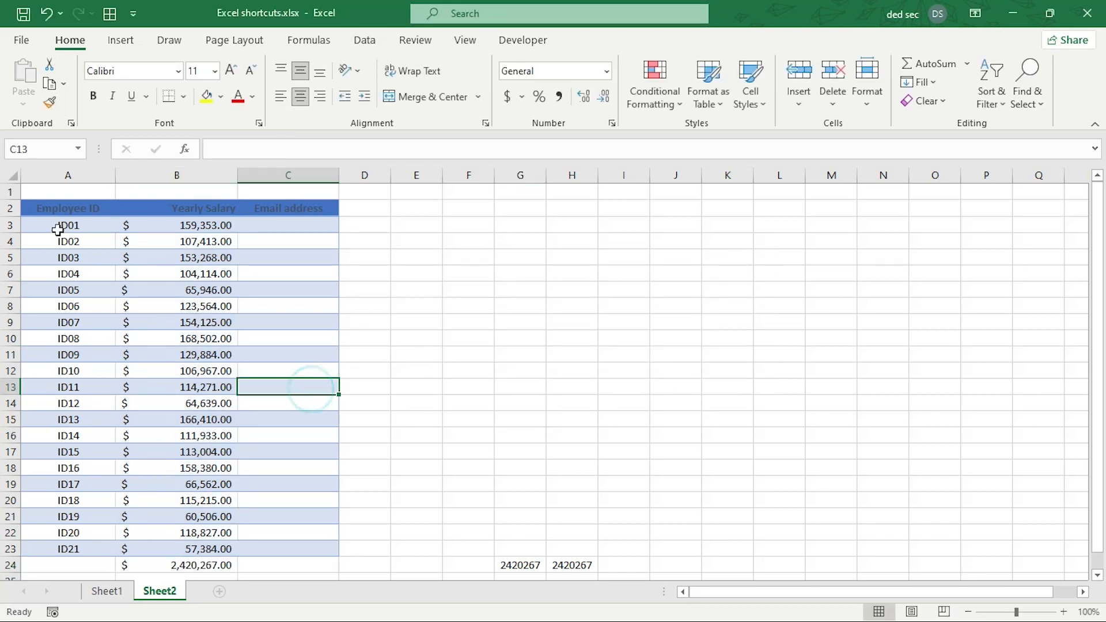
Edit the A2 header text in the formula bar, undoing and redoing the deletion.
{"action": "left_click", "coordinate": [65, 208]}
{"action": "left_click", "coordinate": [282, 145]}
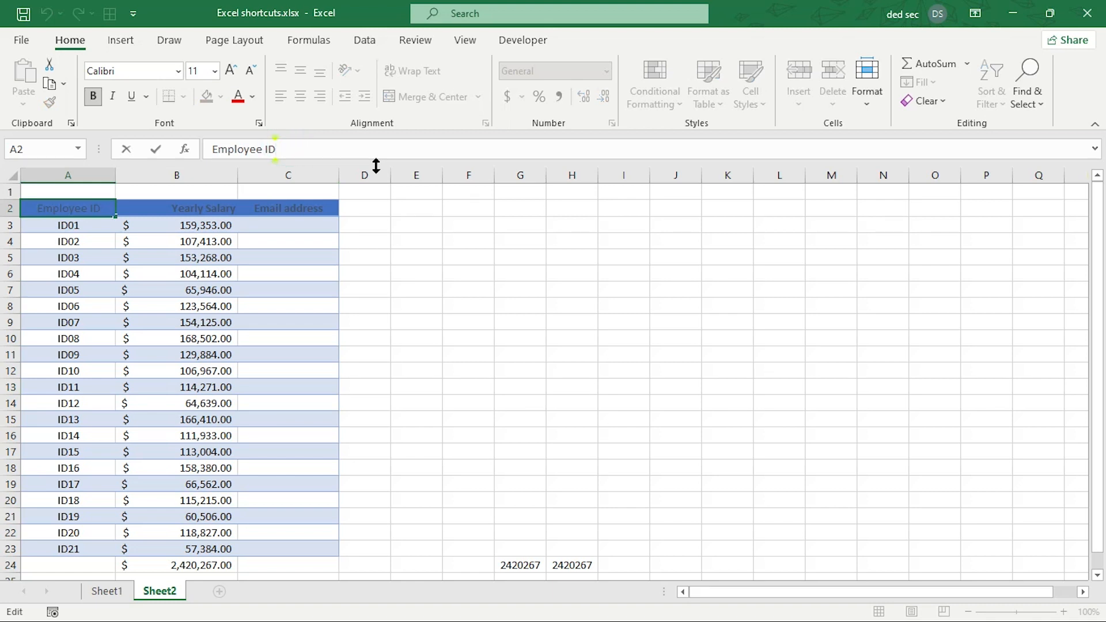
{"action": "key", "text": "shift+Home"}
{"action": "key", "text": "BackSpace"}
{"action": "key", "text": "ctrl+z"}
{"action": "key", "text": "ctrl+y"}
{"action": "key", "text": "ctrl+z"}
{"action": "key", "text": "ctrl+z"}
{"action": "key", "text": "ctrl+y"}
{"action": "type", "text": "al"}
{"action": "key", "text": "Return"}
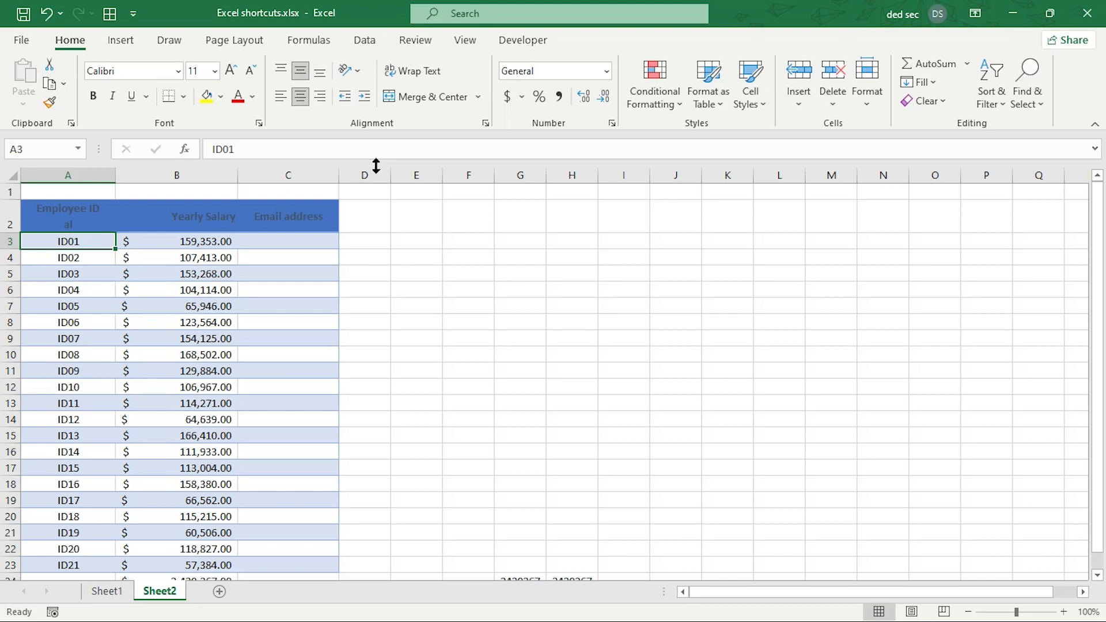
Clear the A2 header and retype it as 'employee ID'.
{"action": "key", "text": "Up"}
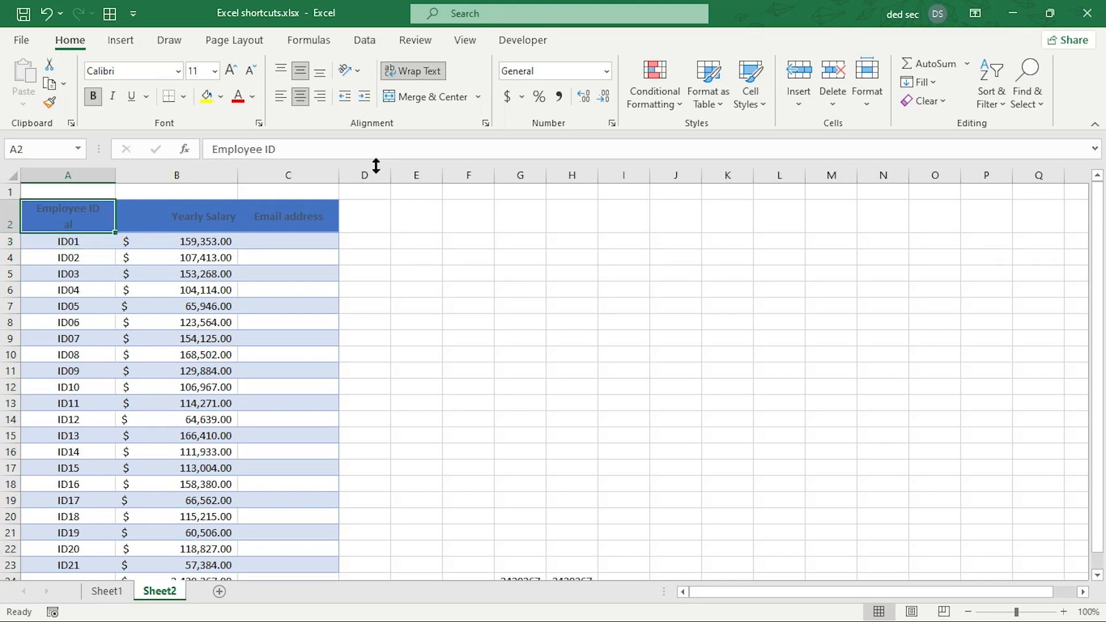
{"action": "left_click", "coordinate": [293, 141]}
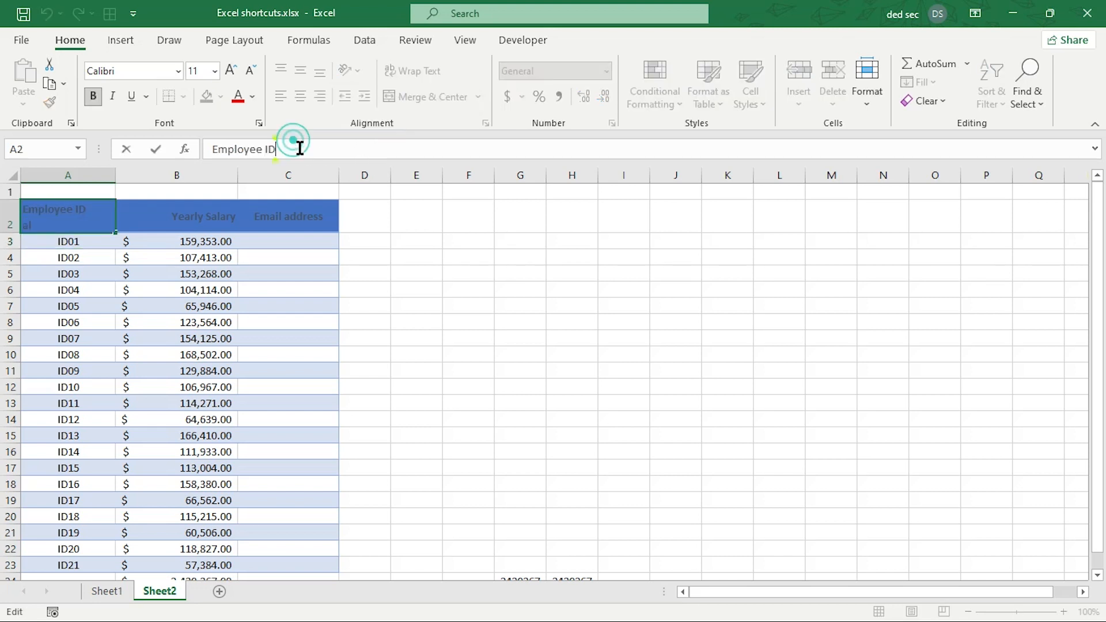
{"action": "key", "text": "Down"}
{"action": "key", "text": "BackSpace"}
{"action": "key", "text": "BackSpace"}
{"action": "type", "text": "asd"}
{"action": "key", "text": "BackSpace"}
{"action": "key", "text": "BackSpace"}
{"action": "key", "text": "BackSpace"}
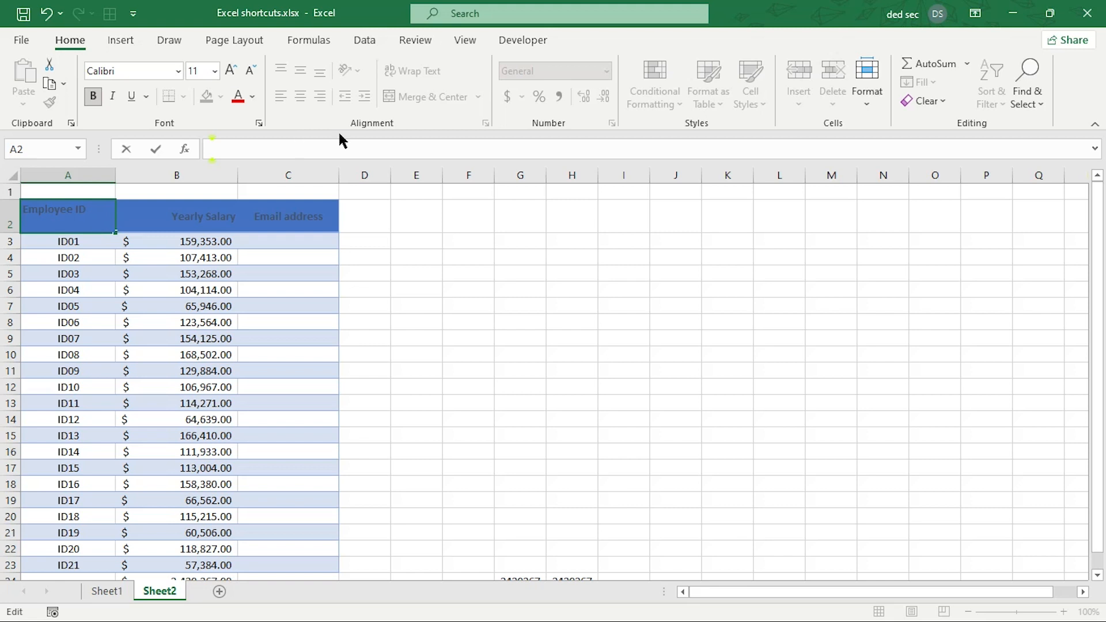
{"action": "left_click", "coordinate": [407, 217]}
{"action": "left_click", "coordinate": [94, 241]}
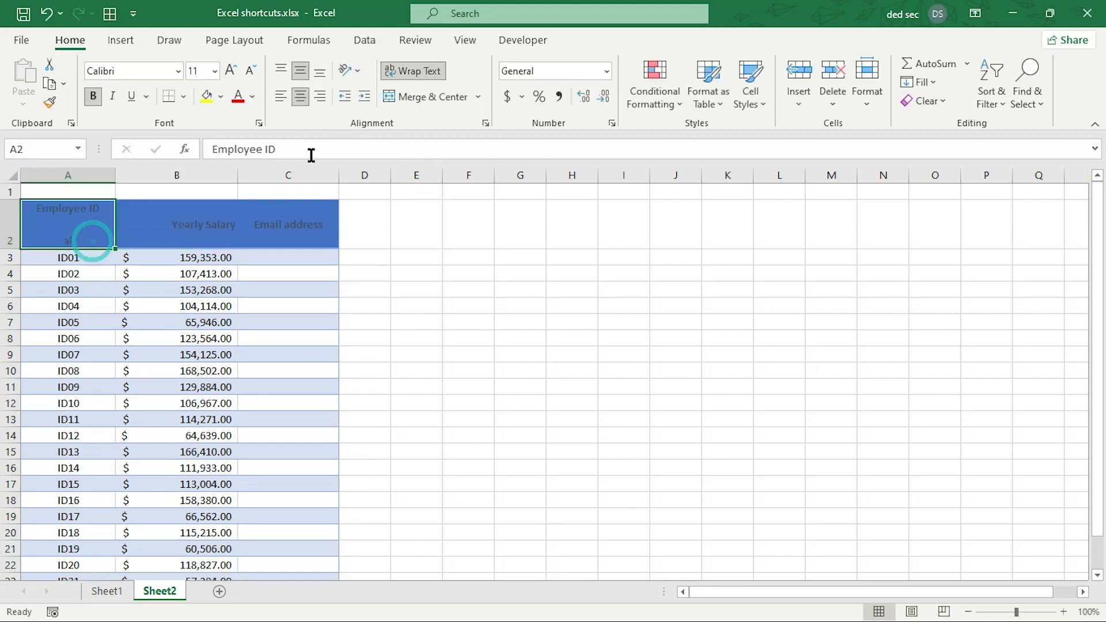
{"action": "key", "text": "Delete"}
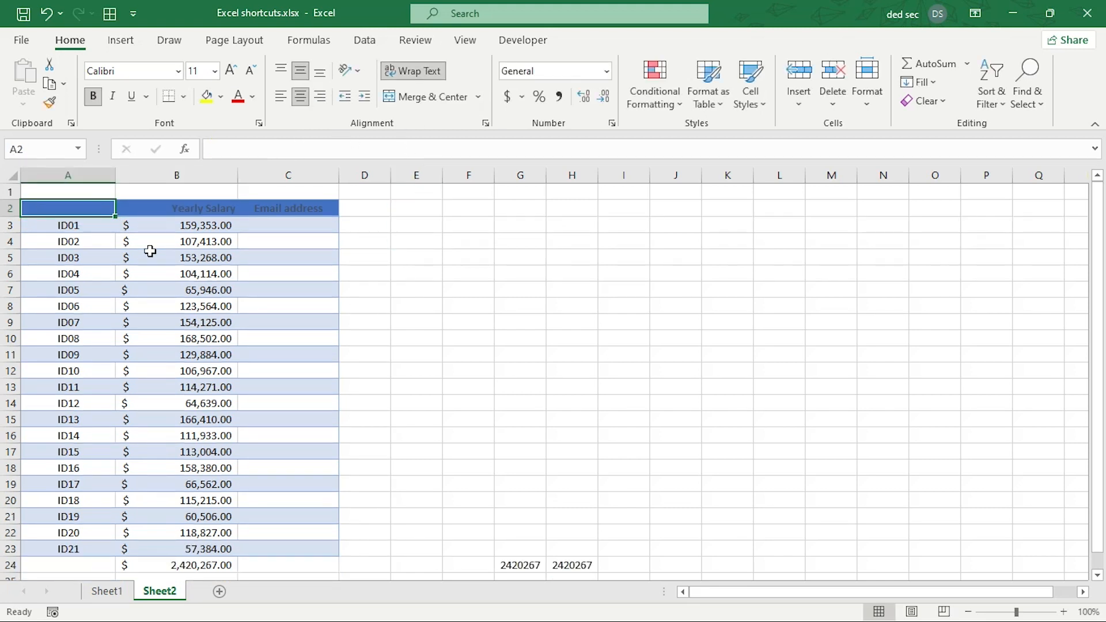
{"action": "left_click", "coordinate": [266, 151]}
{"action": "type", "text": "emplo"}
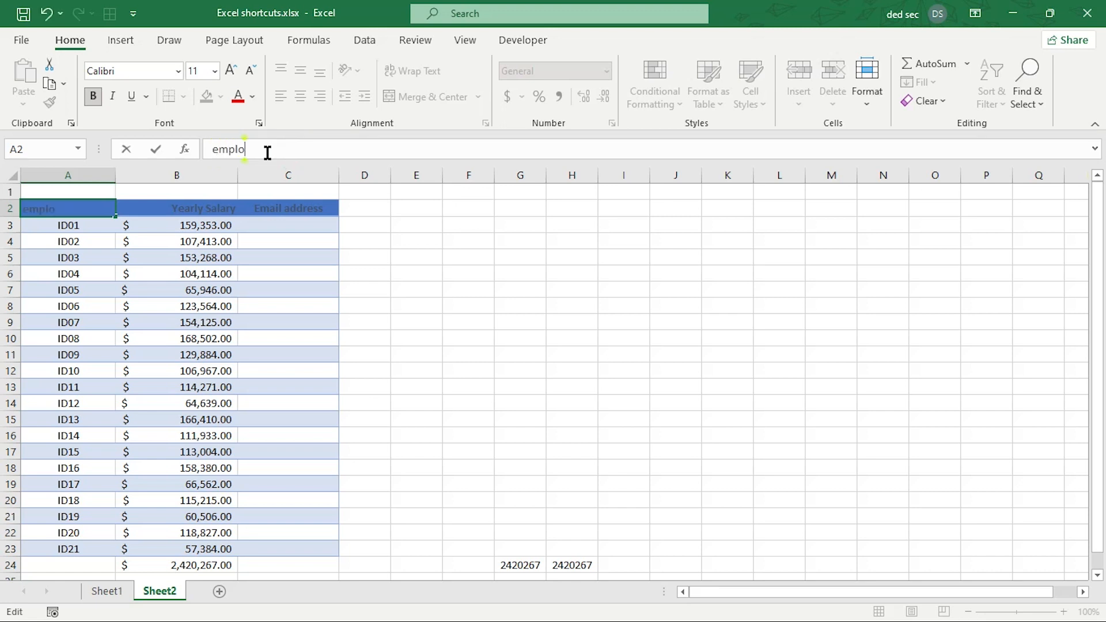
{"action": "type", "text": "yee ID"}
{"action": "key", "text": "Return"}
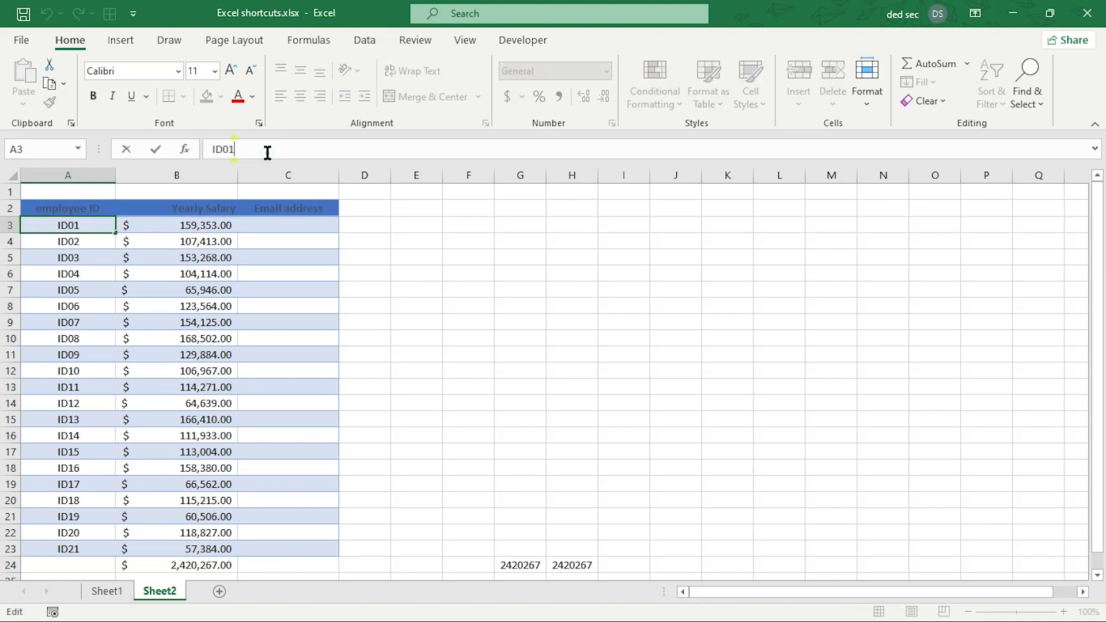
Add 'NUMBERS' on a second line inside the A2 header cell.
{"action": "left_click", "coordinate": [89, 208]}
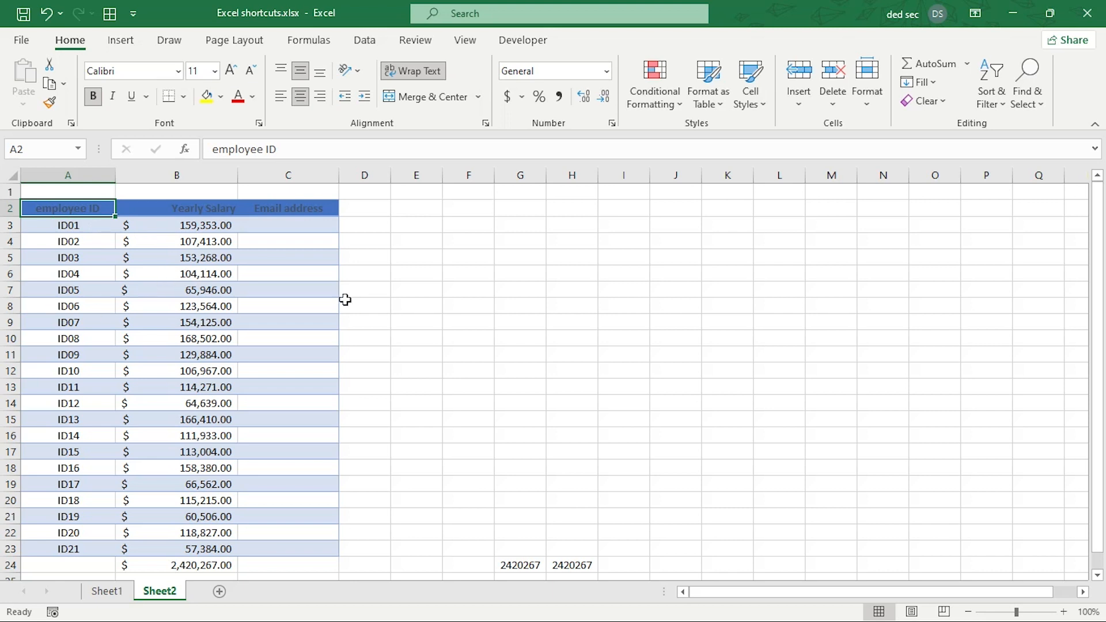
{"action": "left_click", "coordinate": [315, 147]}
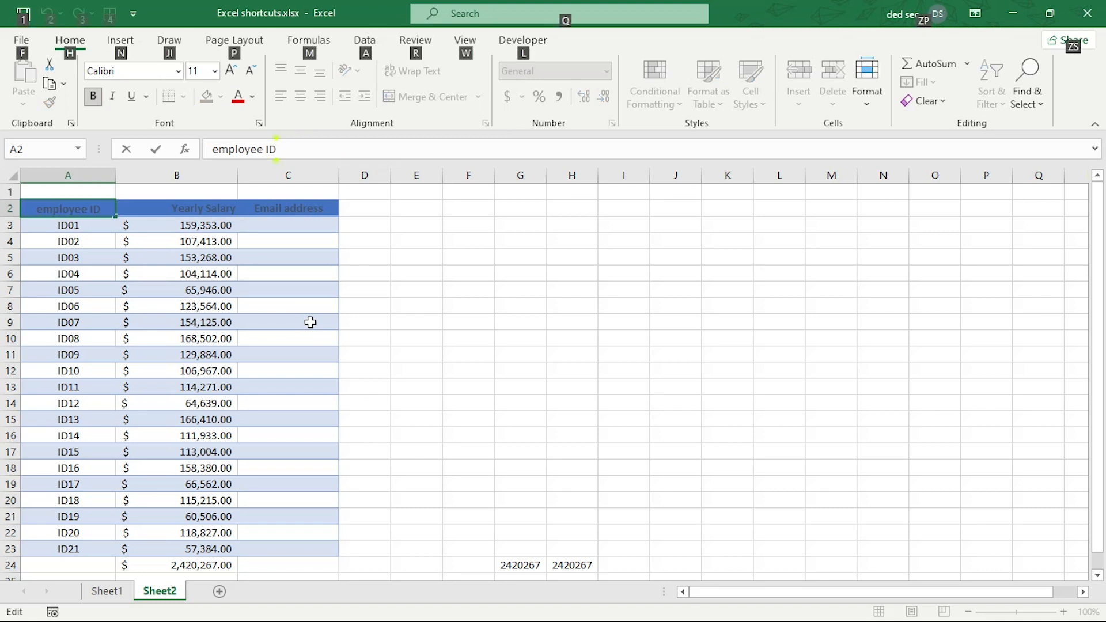
{"action": "key", "text": "alt+Return"}
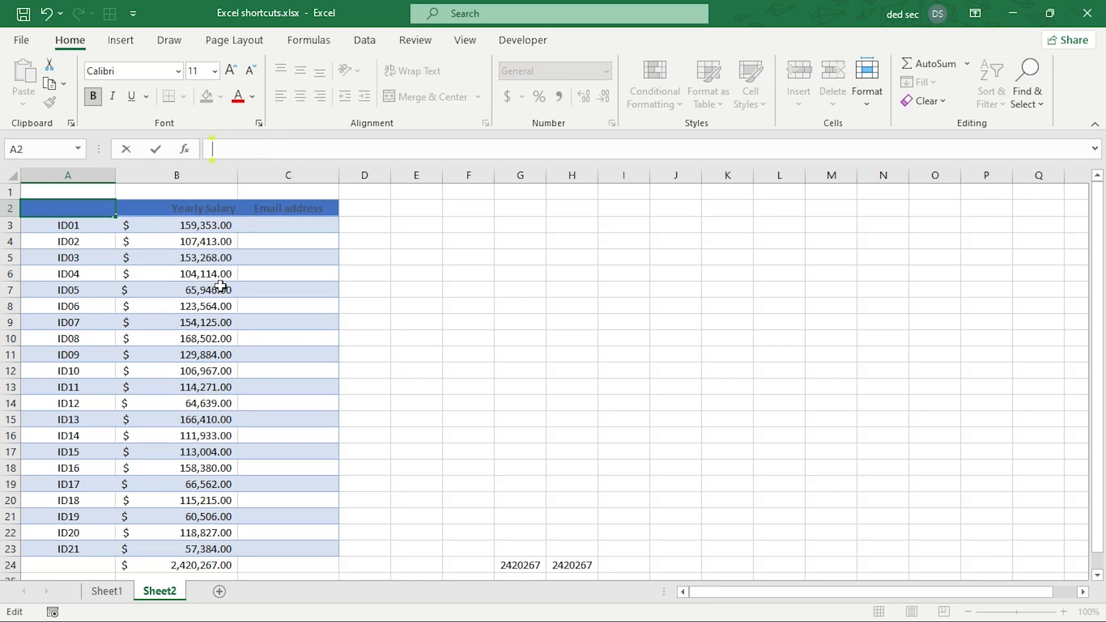
{"action": "type", "text": "NUMBERS"}
{"action": "key", "text": "Return"}
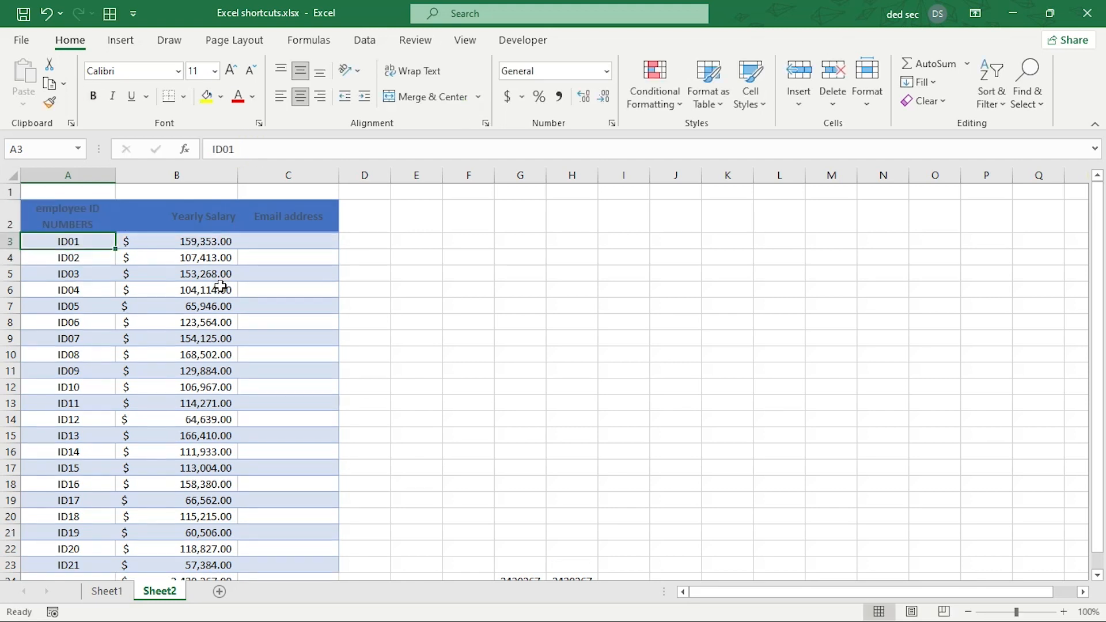
{"action": "left_click", "coordinate": [89, 224]}
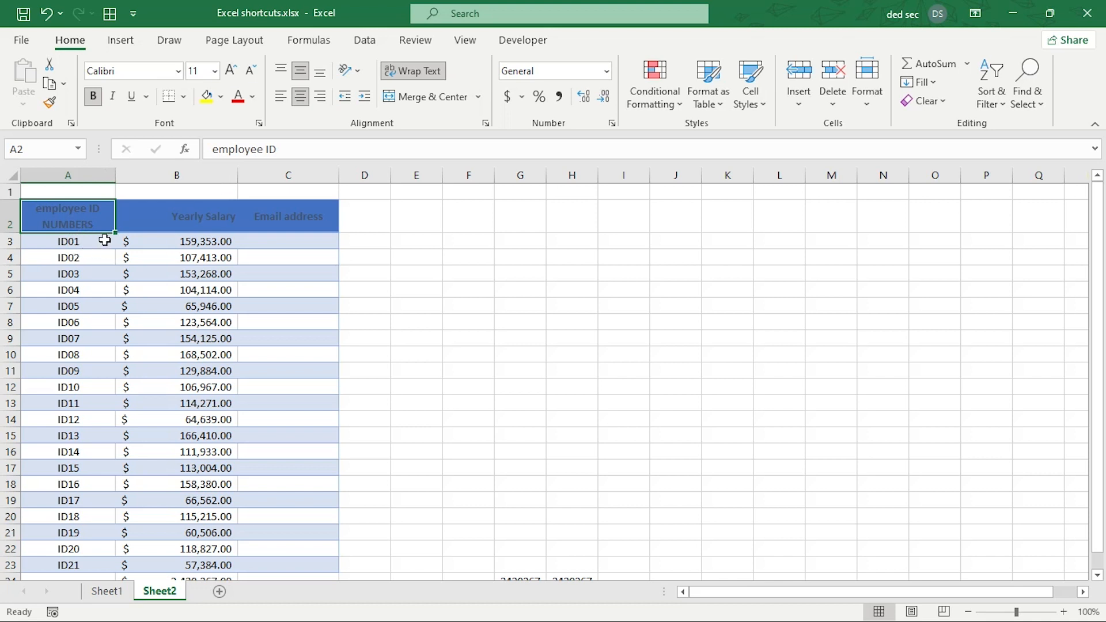
{"action": "scroll", "coordinate": [156, 241], "scroll_direction": "down", "scroll_amount": 1}
{"action": "scroll", "coordinate": [119, 225], "scroll_direction": "up", "scroll_amount": 1}
{"action": "left_click", "coordinate": [196, 323]}
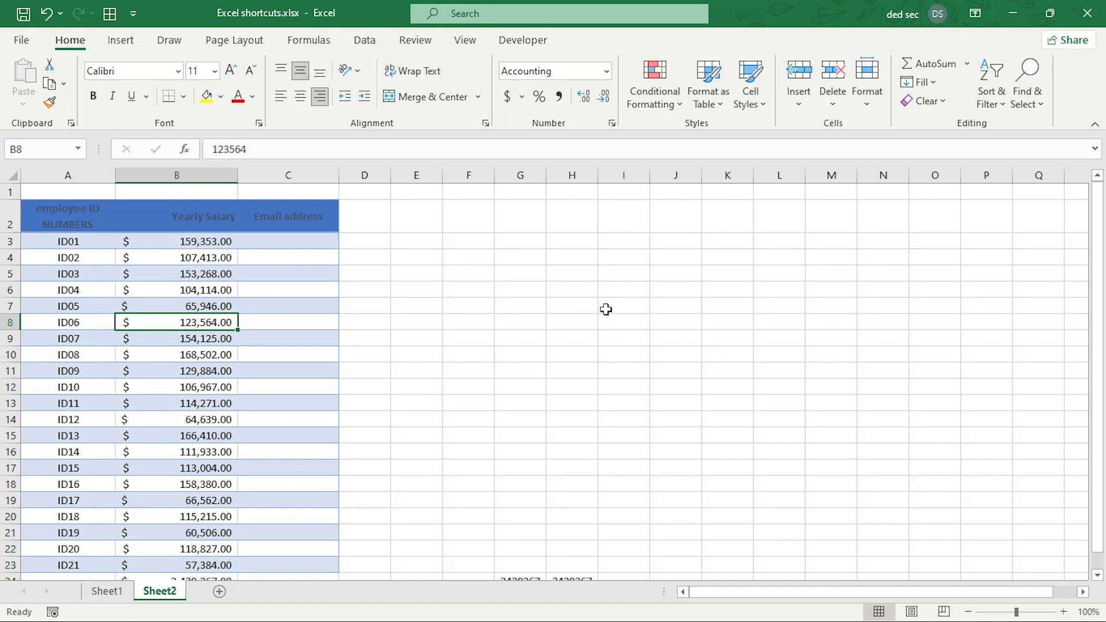
{"action": "key", "text": "ctrl+a"}
{"action": "scroll", "coordinate": [213, 321], "scroll_direction": "down", "scroll_amount": 2}
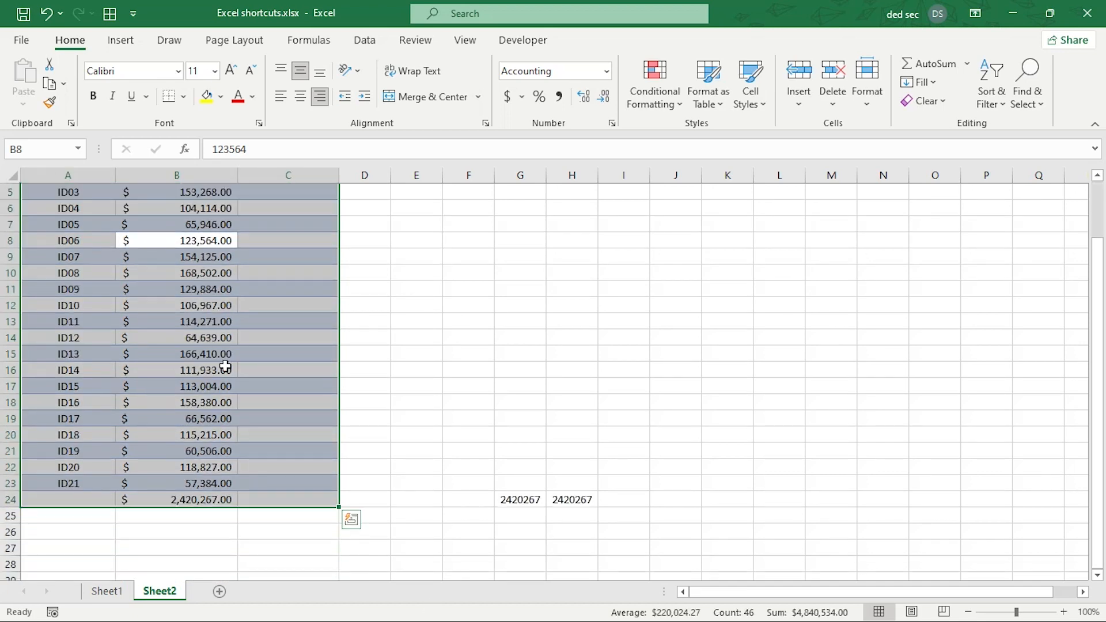
{"action": "scroll", "coordinate": [225, 366], "scroll_direction": "up", "scroll_amount": 2}
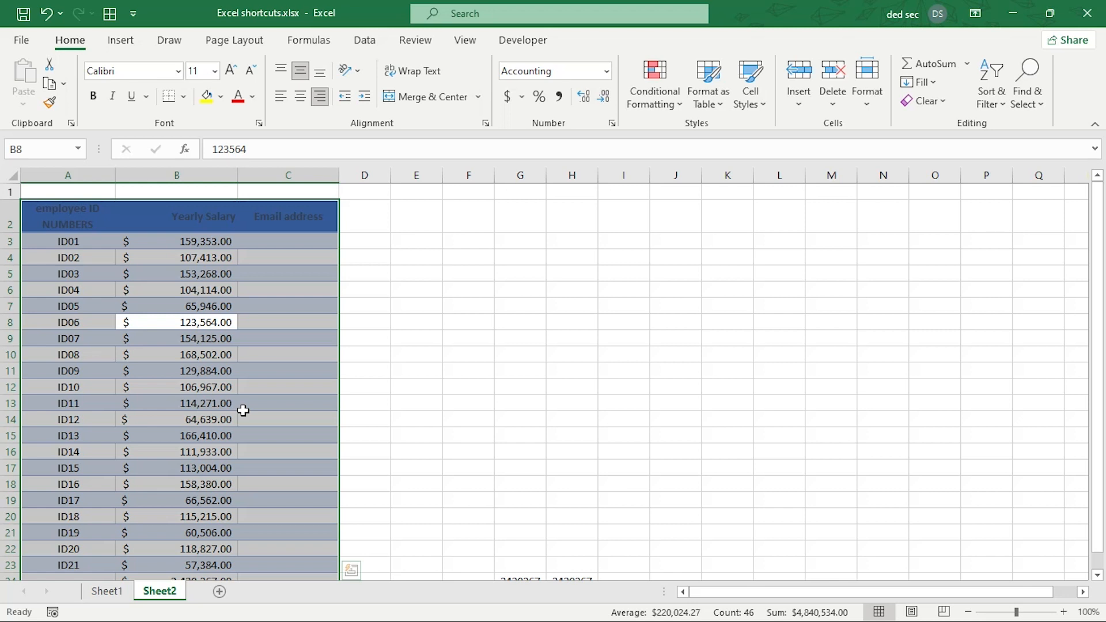
{"action": "key", "text": "alt+F1"}
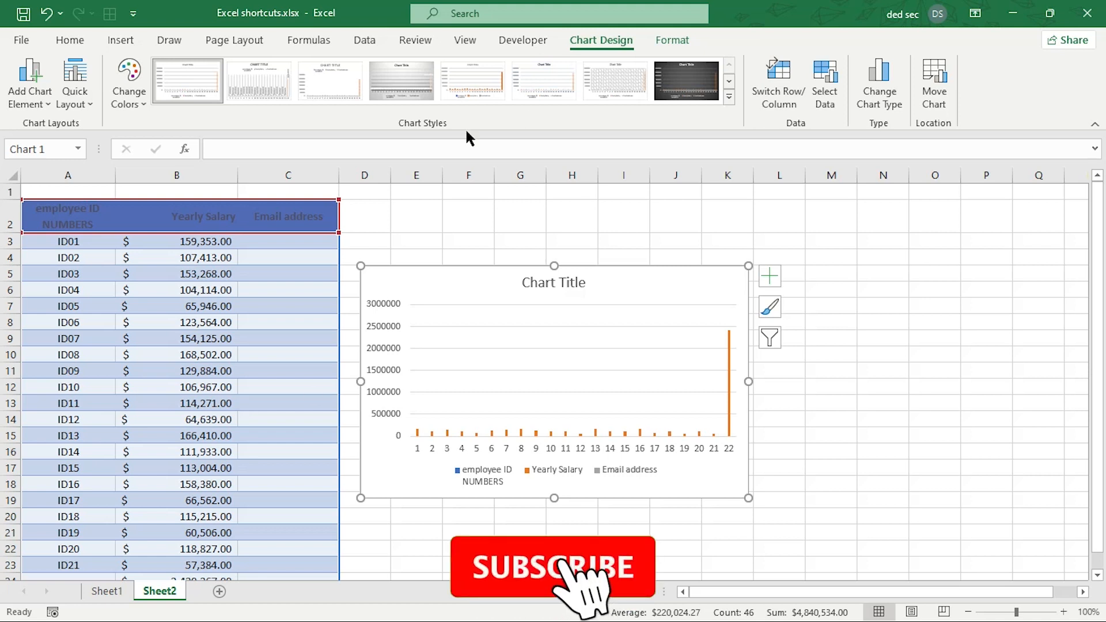
{"action": "left_click_drag", "start_coordinate": [625, 288], "coordinate": [732, 275]}
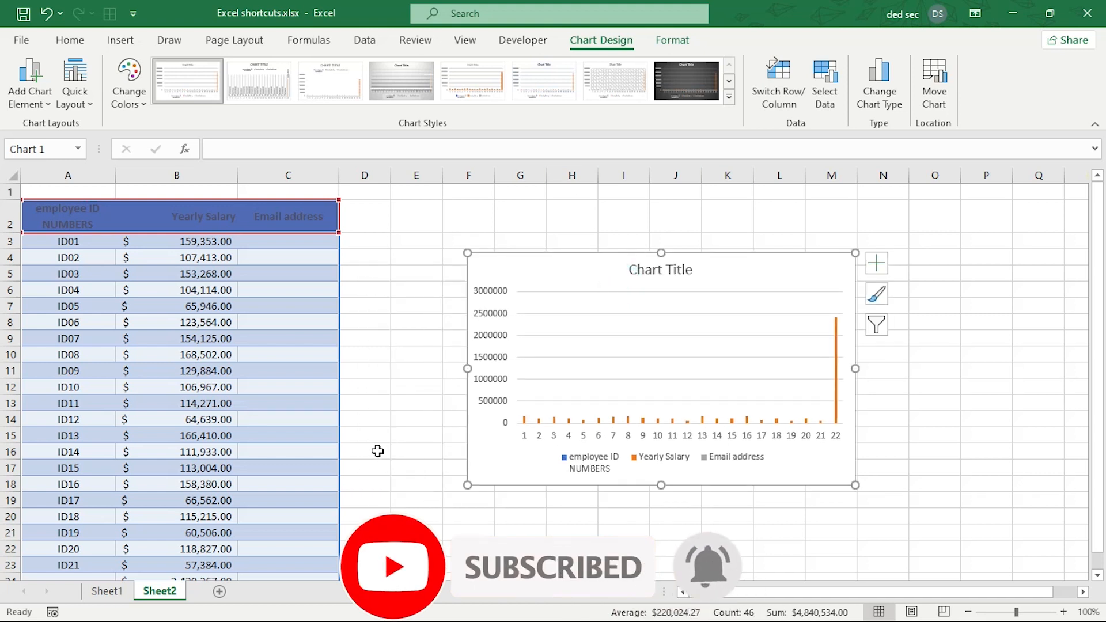
{"action": "left_click", "coordinate": [426, 403]}
{"action": "key", "text": "ctrl+z"}
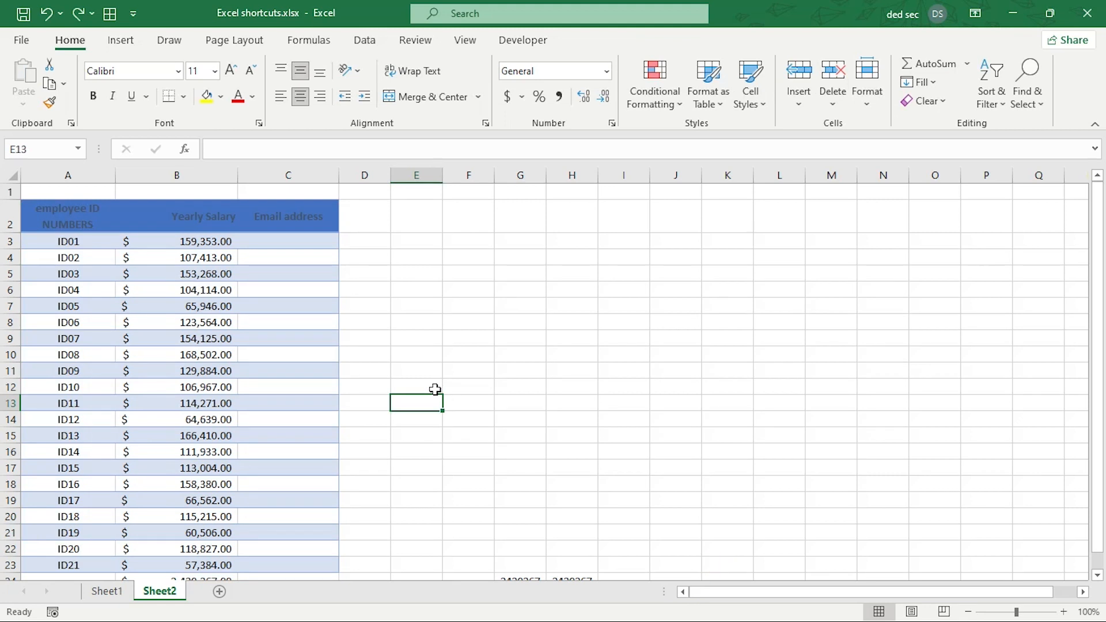
Enter the first employee's e-mail address in C3 and autofit column C to show it.
{"action": "left_click", "coordinate": [307, 245]}
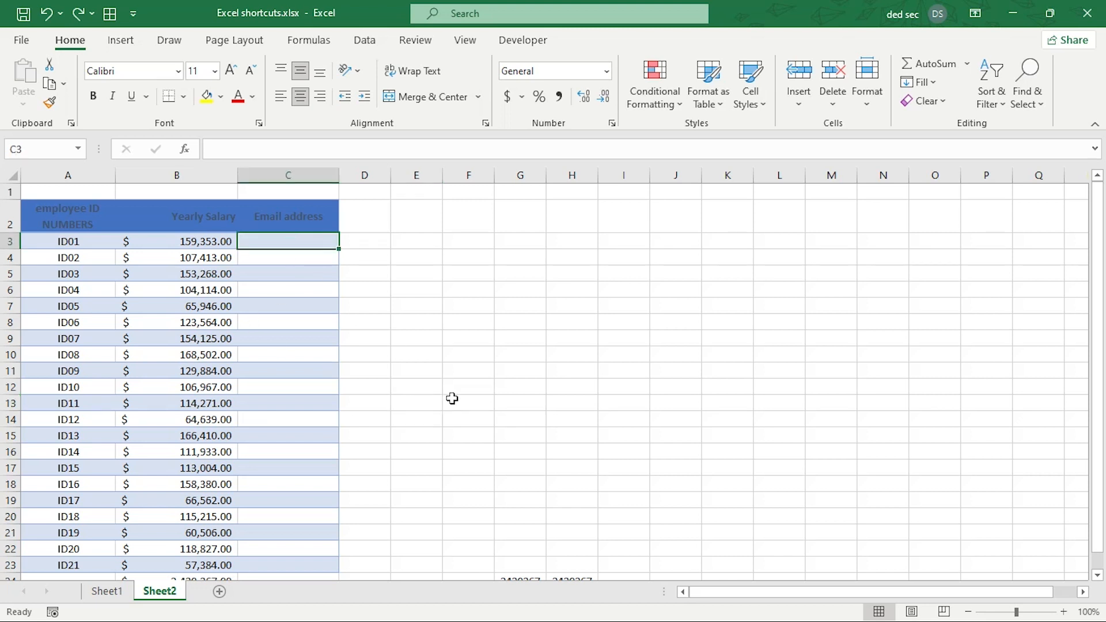
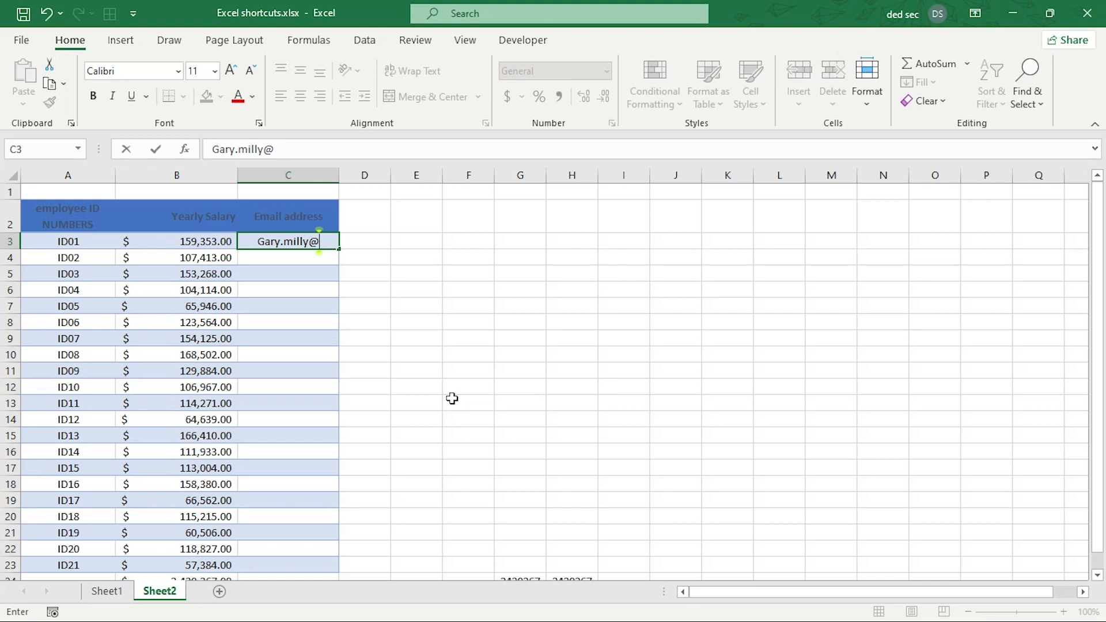
{"action": "key", "text": "Return"}
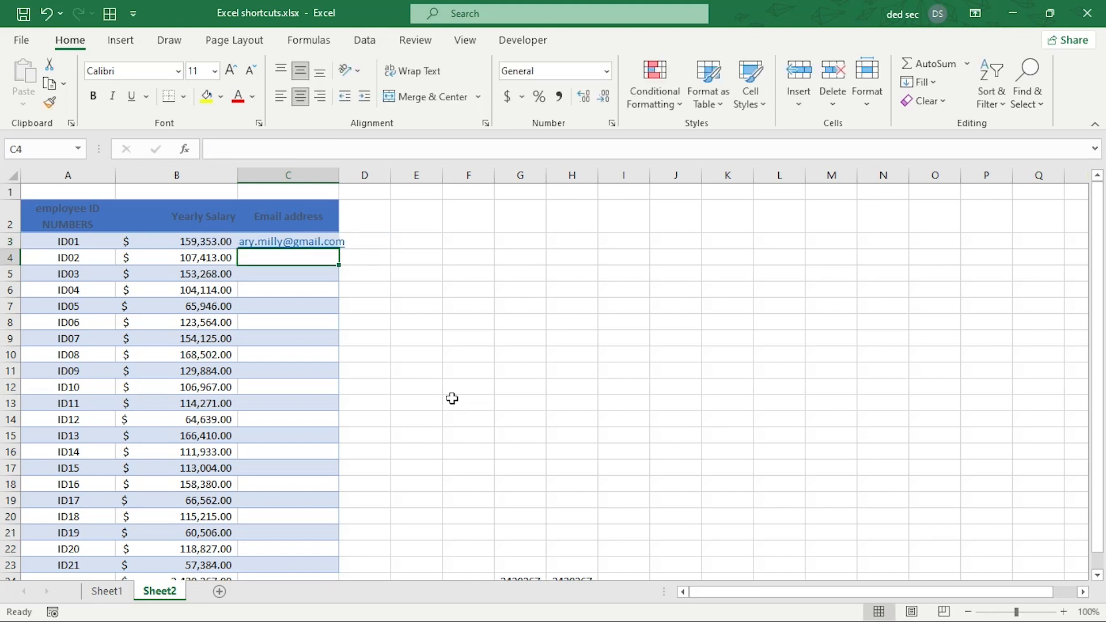
{"action": "double_click", "coordinate": [338, 174]}
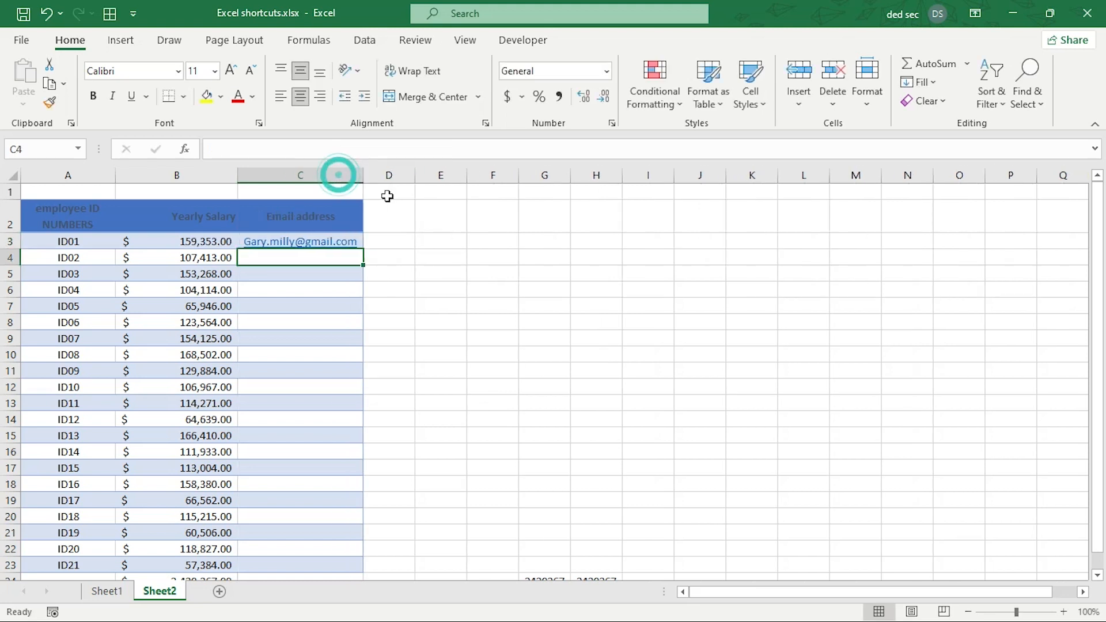
{"action": "left_click", "coordinate": [365, 240]}
{"action": "left_click", "coordinate": [241, 241]}
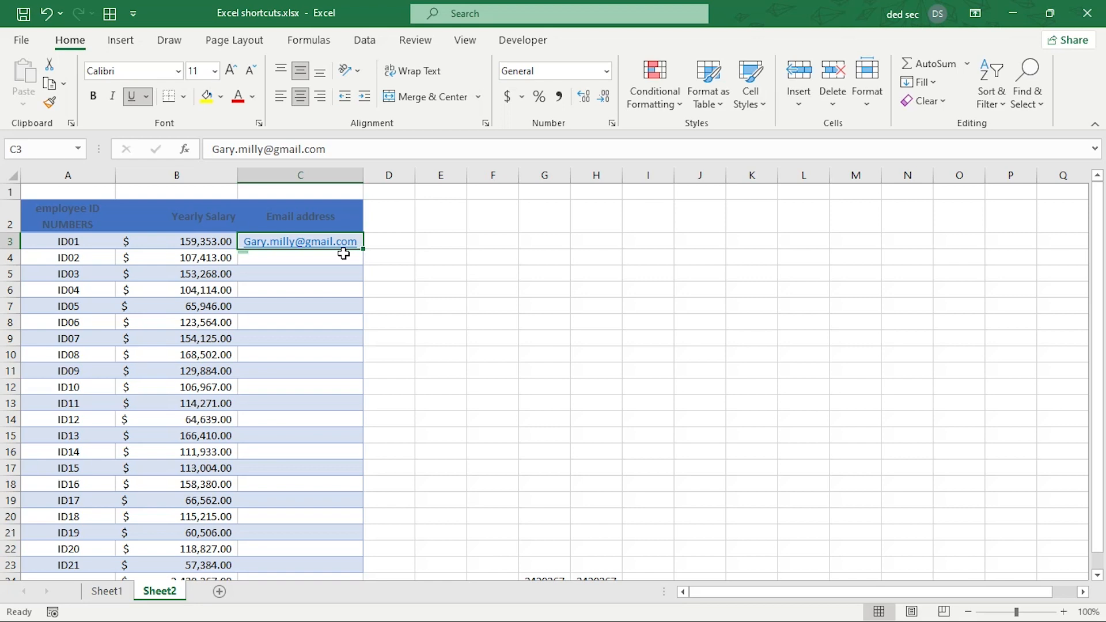
Select C3:C23 and Flash Fill the e-mail address into C4:C23.
{"action": "left_click_drag", "start_coordinate": [344, 254], "coordinate": [344, 290]}
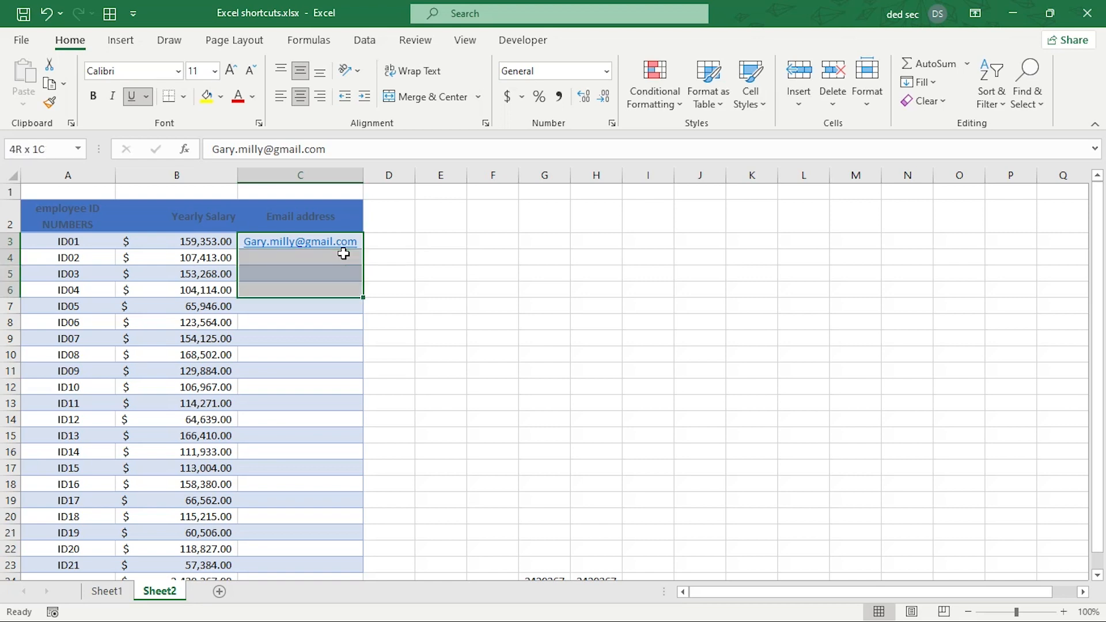
{"action": "key", "text": "ctrl+shift+Down"}
{"action": "key", "text": "ctrl+shift+Up"}
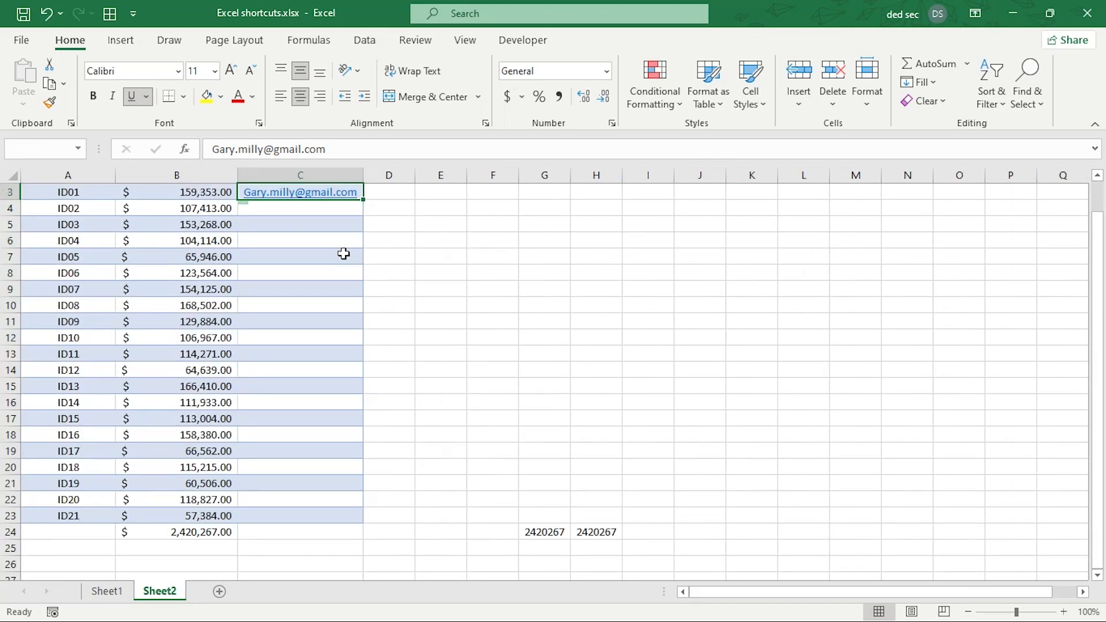
{"action": "key", "text": "shift+Down"}
{"action": "key", "text": "shift+Down"}
{"action": "key", "text": "shift+Down"}
{"action": "key", "text": "shift+Down"}
{"action": "key", "text": "shift+Down"}
{"action": "key", "text": "shift+Down"}
{"action": "key", "text": "shift+Down"}
{"action": "key", "text": "shift+Down"}
{"action": "key", "text": "shift+Down"}
{"action": "key", "text": "shift+Down"}
{"action": "key", "text": "shift+Down"}
{"action": "key", "text": "shift+Down"}
{"action": "key", "text": "shift+Down"}
{"action": "key", "text": "shift+Down"}
{"action": "key", "text": "shift+Down"}
{"action": "key", "text": "shift+Down"}
{"action": "key", "text": "shift+Down"}
{"action": "key", "text": "shift+Down"}
{"action": "key", "text": "shift+Down"}
{"action": "key", "text": "shift+Down"}
{"action": "key", "text": "shift+Down"}
{"action": "key", "text": "shift+Down"}
{"action": "key", "text": "shift+Up"}
{"action": "key", "text": "shift+Up"}
{"action": "key", "text": "shift+Up"}
{"action": "key", "text": "shift+Up"}
{"action": "key", "text": "shift+Down"}
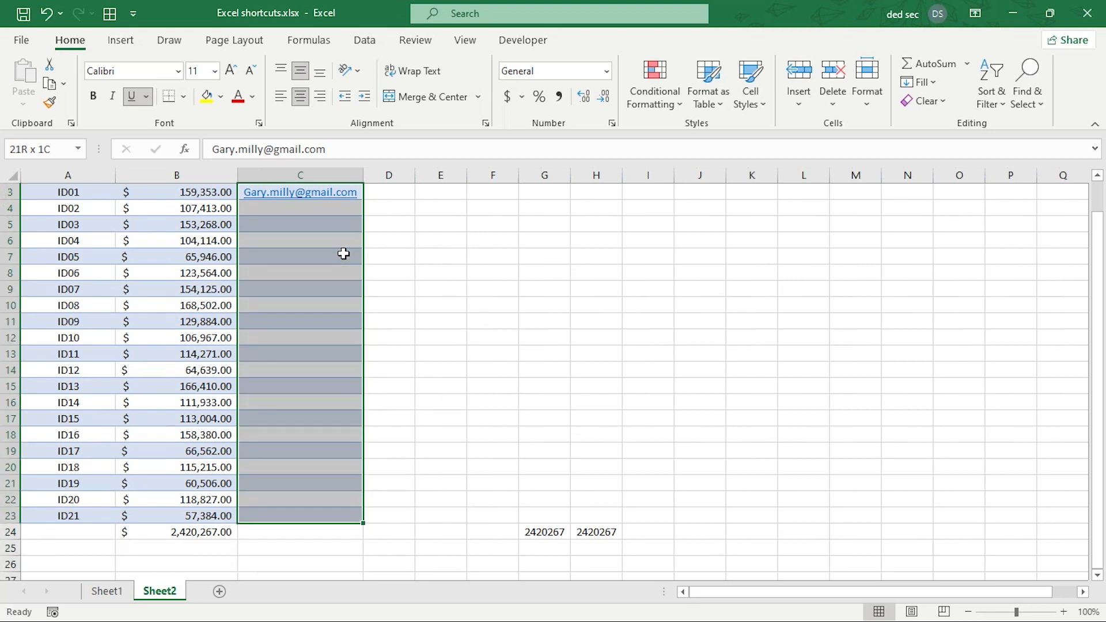
{"action": "key", "text": "ctrl+e"}
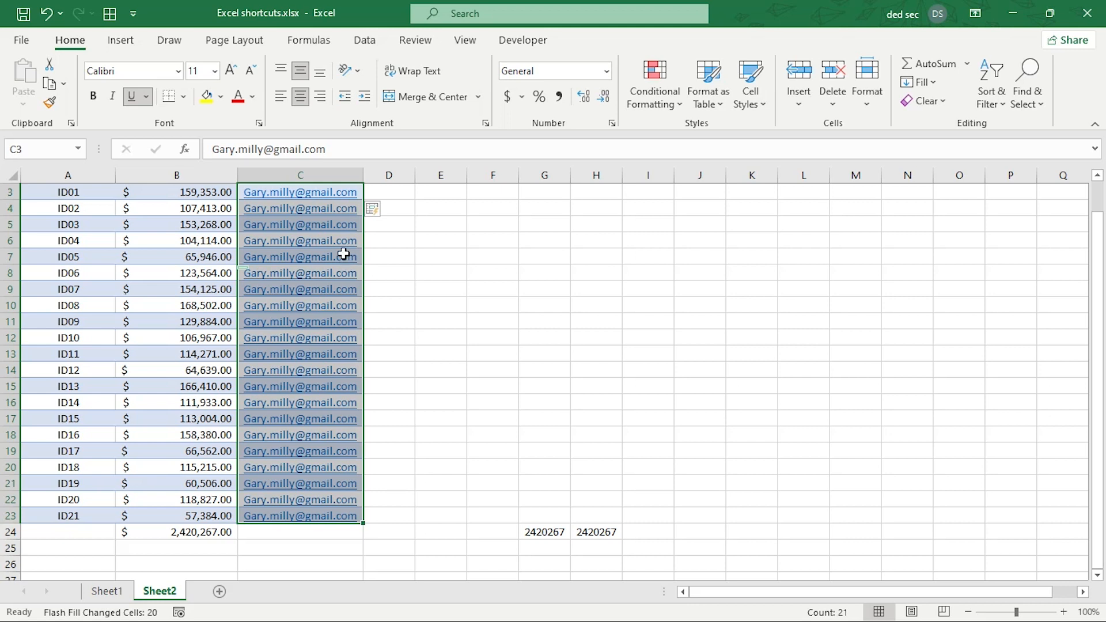
{"action": "key", "text": "ctrl+z"}
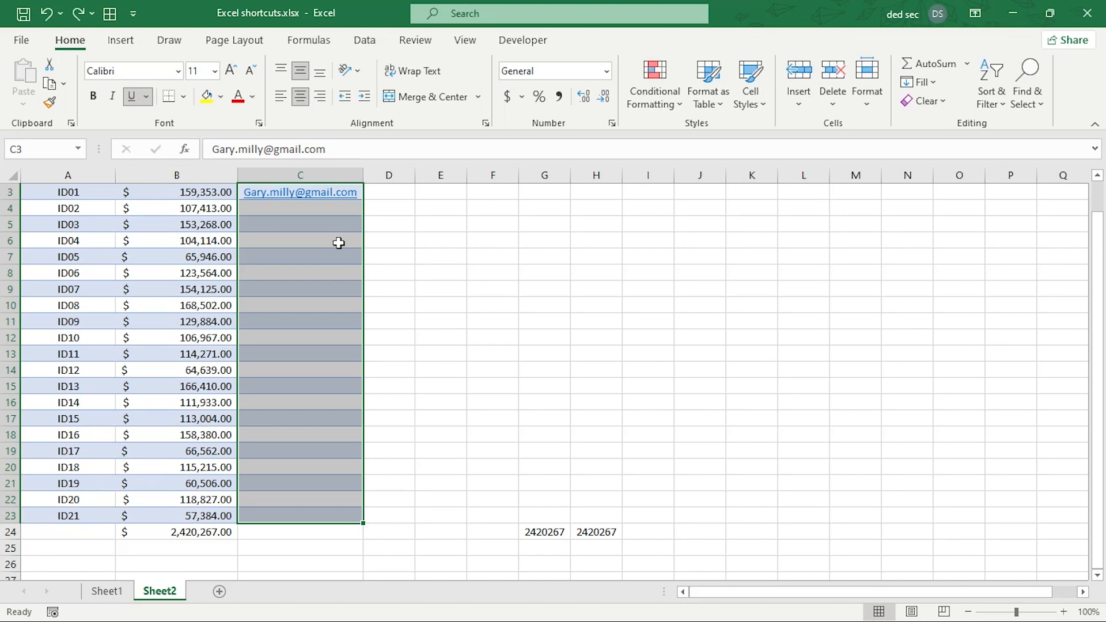
{"action": "key", "text": "ctrl+e"}
{"action": "key", "text": "Up"}
{"action": "key", "text": "Down"}
{"action": "key", "text": "Down"}
{"action": "key", "text": "Down"}
{"action": "key", "text": "Down"}
{"action": "key", "text": "Down"}
{"action": "key", "text": "Down"}
{"action": "key", "text": "Down"}
{"action": "key", "text": "Down"}
{"action": "key", "text": "Down"}
{"action": "key", "text": "Down"}
{"action": "key", "text": "Down"}
{"action": "key", "text": "Down"}
{"action": "key", "text": "Down"}
{"action": "key", "text": "Down"}
{"action": "key", "text": "Down"}
{"action": "key", "text": "Down"}
{"action": "key", "text": "Down"}
{"action": "key", "text": "Down"}
{"action": "key", "text": "Down"}
{"action": "key", "text": "Down"}
{"action": "key", "text": "Down"}
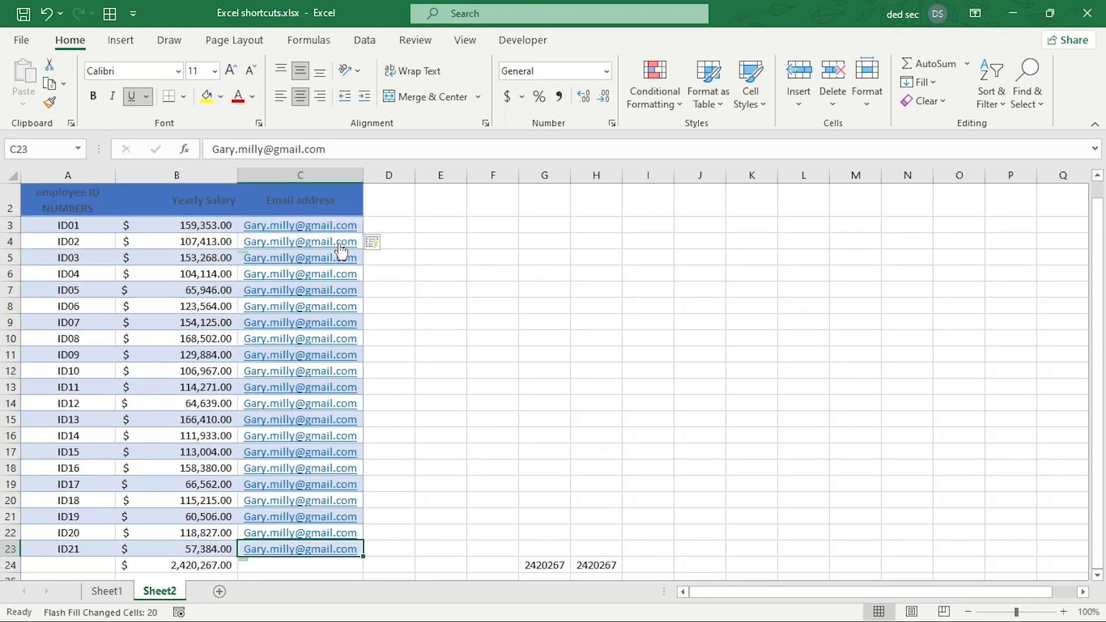
{"action": "key", "text": "Up"}
{"action": "key", "text": "Up"}
{"action": "key", "text": "Up"}
{"action": "key", "text": "Up"}
{"action": "key", "text": "Up"}
{"action": "key", "text": "Up"}
{"action": "key", "text": "Up"}
{"action": "key", "text": "Up"}
{"action": "key", "text": "Up"}
{"action": "key", "text": "Up"}
{"action": "key", "text": "Up"}
{"action": "key", "text": "Up"}
{"action": "key", "text": "Up"}
{"action": "key", "text": "Up"}
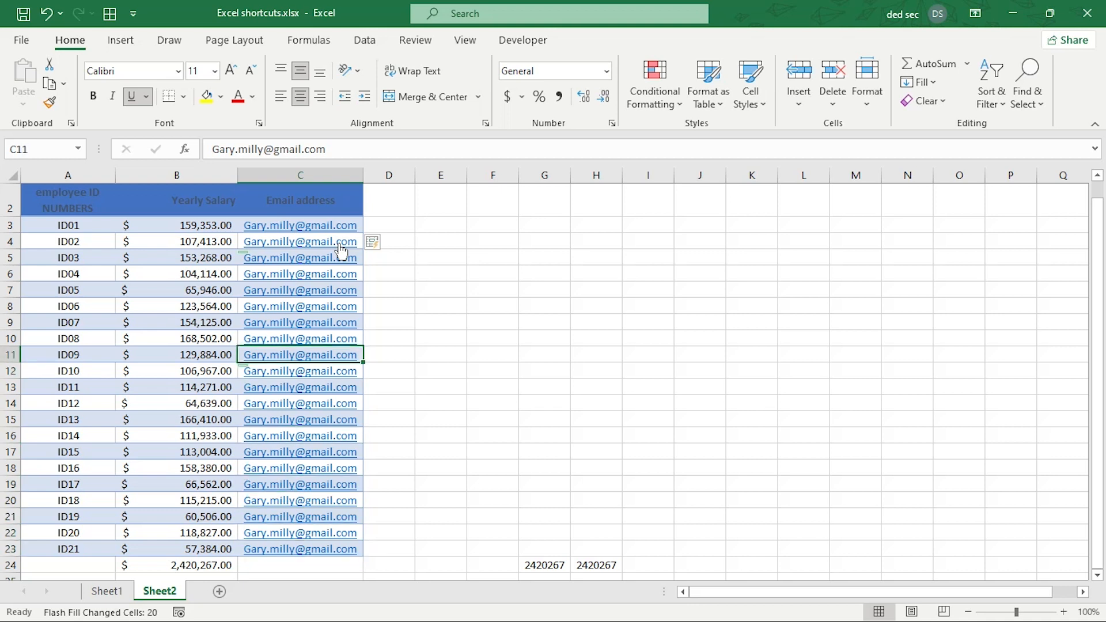
{"action": "key", "text": "Up"}
{"action": "key", "text": "Up"}
{"action": "key", "text": "Up"}
{"action": "key", "text": "Up"}
{"action": "key", "text": "Up"}
{"action": "key", "text": "Up"}
{"action": "key", "text": "Down"}
{"action": "key", "text": "Down"}
{"action": "key", "text": "Down"}
{"action": "key", "text": "Down"}
{"action": "key", "text": "Down"}
{"action": "key", "text": "Down"}
{"action": "key", "text": "Down"}
{"action": "key", "text": "Down"}
{"action": "key", "text": "Down"}
{"action": "key", "text": "Down"}
{"action": "key", "text": "Down"}
{"action": "key", "text": "Down"}
{"action": "key", "text": "Down"}
{"action": "key", "text": "Down"}
{"action": "key", "text": "Down"}
{"action": "key", "text": "Down"}
{"action": "key", "text": "Down"}
{"action": "key", "text": "Down"}
{"action": "key", "text": "Down"}
{"action": "key", "text": "Down"}
{"action": "key", "text": "Down"}
{"action": "key", "text": "Up"}
{"action": "key", "text": "Up"}
{"action": "key", "text": "Up"}
{"action": "key", "text": "Up"}
{"action": "key", "text": "Up"}
{"action": "key", "text": "Up"}
{"action": "key", "text": "Up"}
{"action": "key", "text": "Up"}
{"action": "key", "text": "Up"}
{"action": "key", "text": "Up"}
{"action": "key", "text": "Up"}
{"action": "key", "text": "Up"}
{"action": "key", "text": "Up"}
{"action": "key", "text": "Up"}
{"action": "key", "text": "Up"}
{"action": "key", "text": "Up"}
{"action": "key", "text": "Up"}
{"action": "key", "text": "Up"}
{"action": "key", "text": "Up"}
{"action": "key", "text": "Up"}
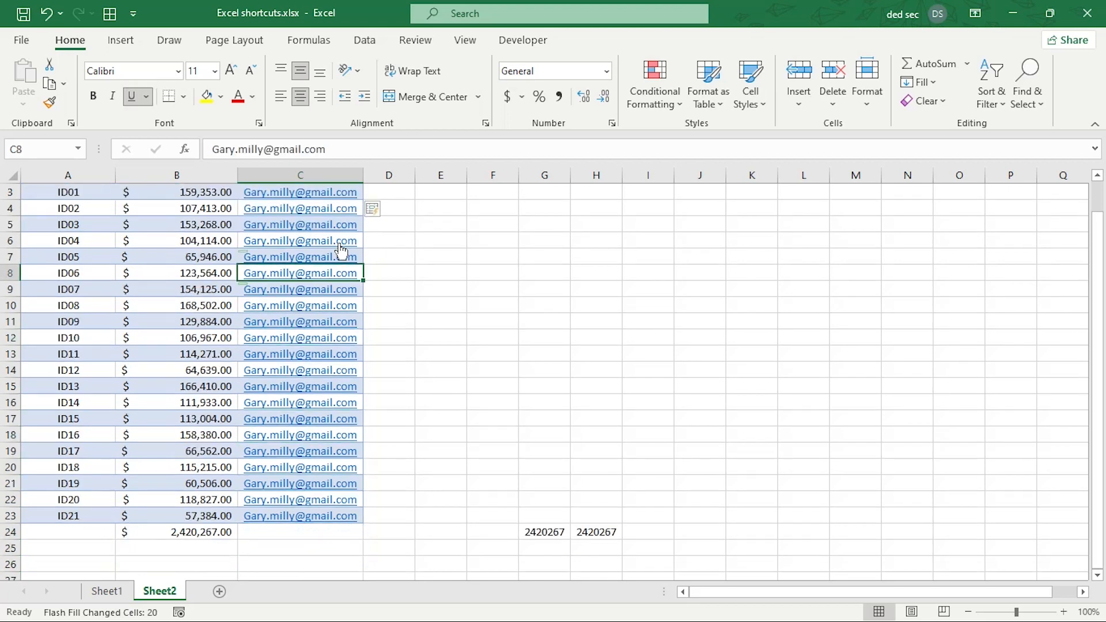
{"action": "key", "text": "Left"}
{"action": "key", "text": "Down"}
{"action": "key", "text": "Down"}
{"action": "key", "text": "Down"}
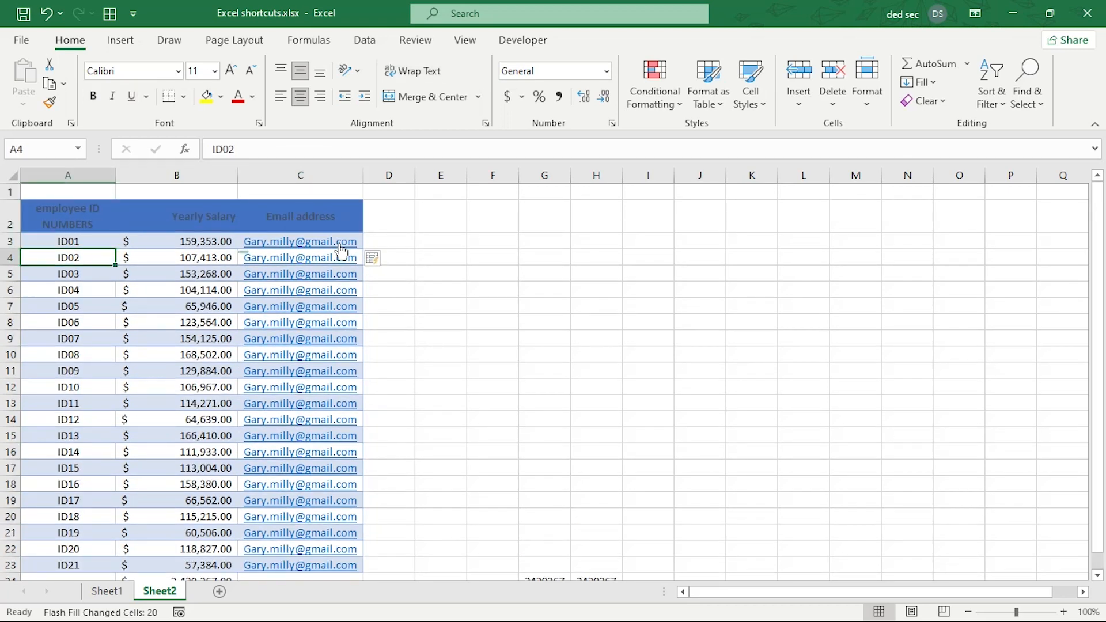
{"action": "key", "text": "Down"}
{"action": "key", "text": "Right"}
{"action": "key", "text": "Right"}
{"action": "key", "text": "Right"}
{"action": "key", "text": "Left"}
{"action": "key", "text": "Left"}
{"action": "key", "text": "Left"}
{"action": "key", "text": "Right"}
{"action": "key", "text": "Right"}
{"action": "key", "text": "Up"}
{"action": "key", "text": "Left"}
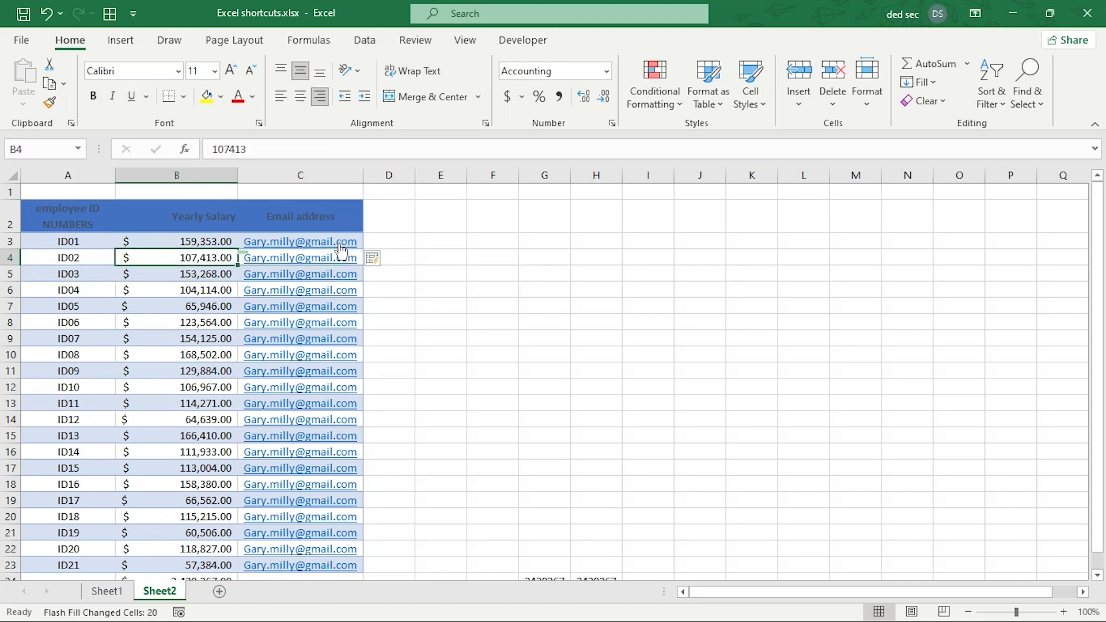
{"action": "key", "text": "Left"}
{"action": "key", "text": "Up"}
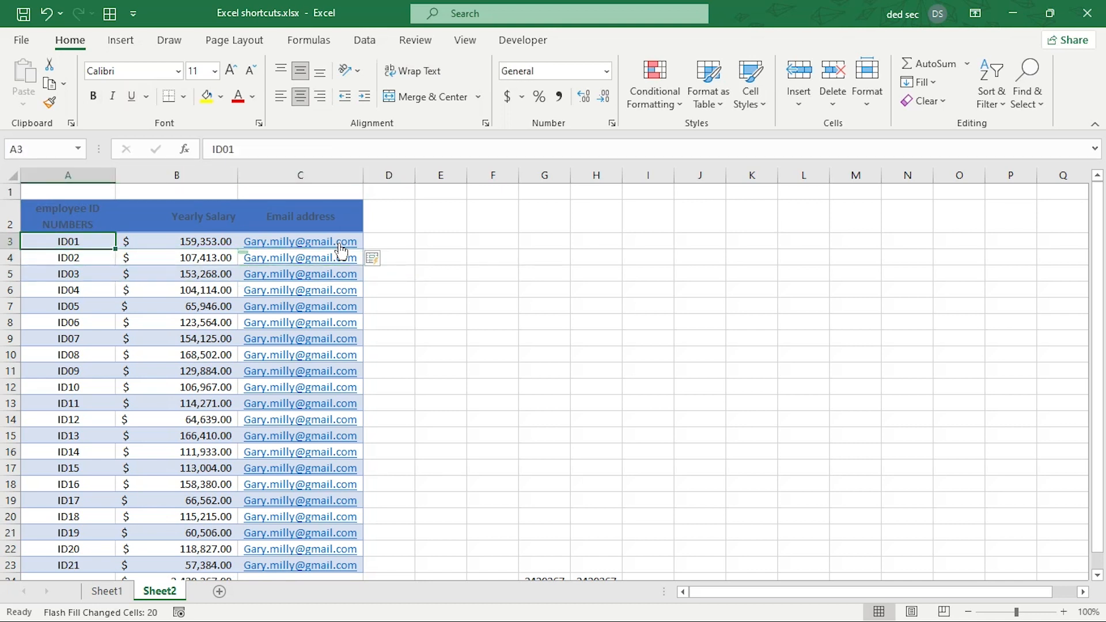
{"action": "key", "text": "Right"}
{"action": "key", "text": "Right"}
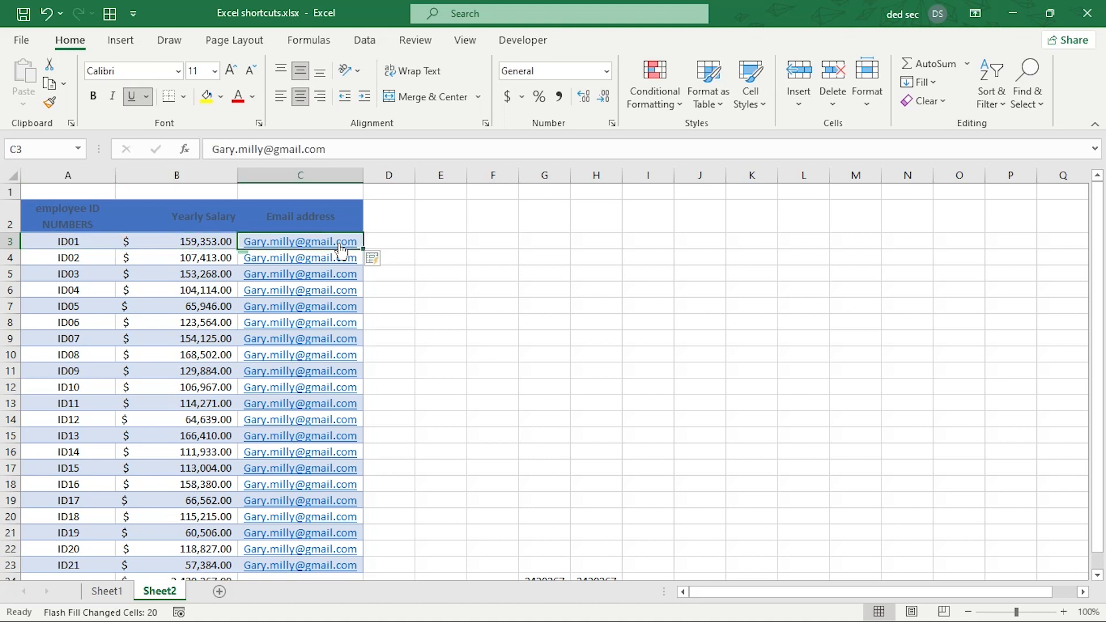
{"action": "key", "text": "Down"}
{"action": "key", "text": "Down"}
{"action": "key", "text": "Down"}
{"action": "key", "text": "Down"}
{"action": "key", "text": "Down"}
{"action": "key", "text": "Down"}
{"action": "key", "text": "Down"}
{"action": "key", "text": "Down"}
{"action": "key", "text": "Down"}
{"action": "key", "text": "Down"}
{"action": "key", "text": "Down"}
{"action": "key", "text": "Down"}
{"action": "key", "text": "Down"}
{"action": "key", "text": "Down"}
{"action": "key", "text": "Down"}
{"action": "key", "text": "Down"}
{"action": "key", "text": "Down"}
{"action": "key", "text": "Down"}
{"action": "key", "text": "Down"}
{"action": "key", "text": "Down"}
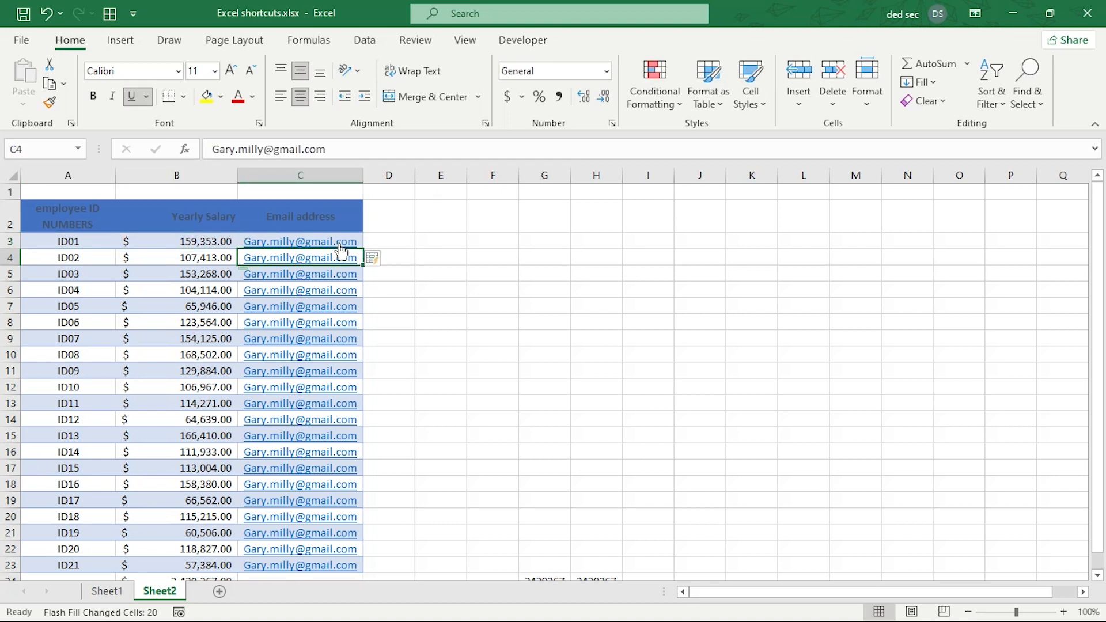
{"action": "key", "text": "Up"}
{"action": "key", "text": "Up"}
{"action": "key", "text": "Up"}
{"action": "key", "text": "Up"}
{"action": "key", "text": "Up"}
{"action": "key", "text": "Up"}
{"action": "key", "text": "Up"}
{"action": "key", "text": "Up"}
{"action": "key", "text": "Up"}
{"action": "key", "text": "Up"}
{"action": "key", "text": "Up"}
{"action": "key", "text": "Up"}
{"action": "key", "text": "Up"}
{"action": "key", "text": "Up"}
{"action": "key", "text": "Up"}
{"action": "key", "text": "Up"}
{"action": "key", "text": "Up"}
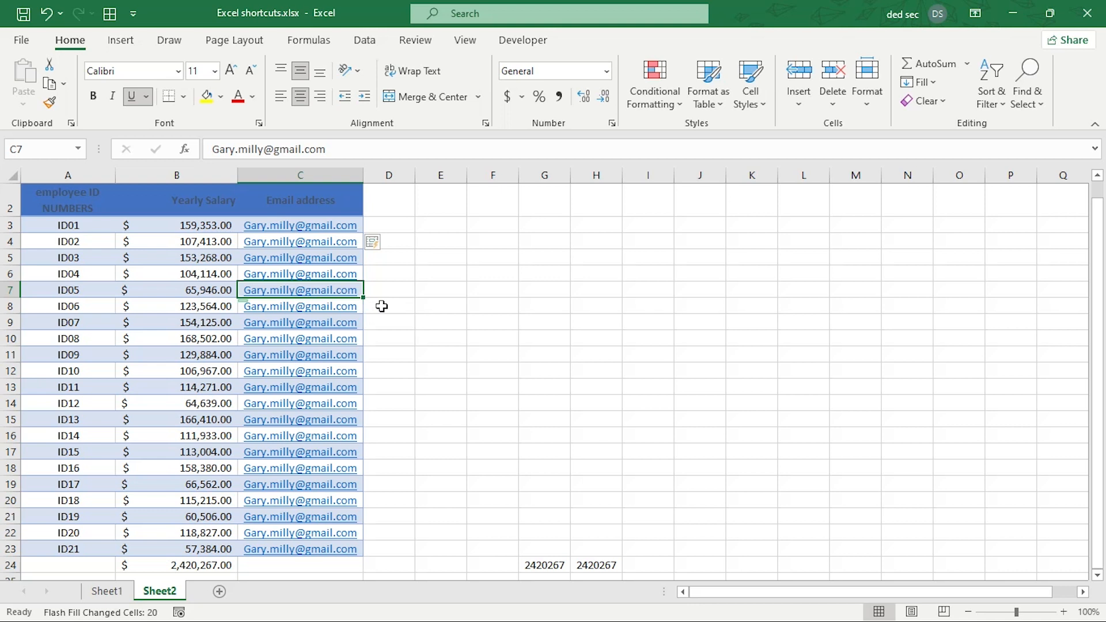
{"action": "key", "text": "shift+space"}
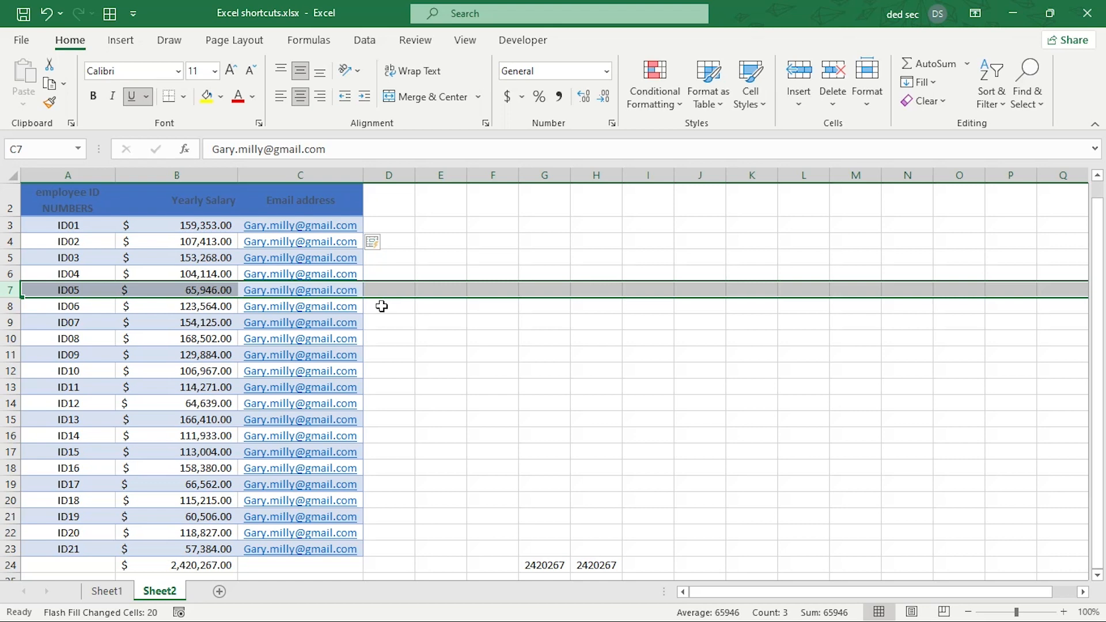
{"action": "key", "text": "ctrl+a"}
{"action": "left_click", "coordinate": [382, 306]}
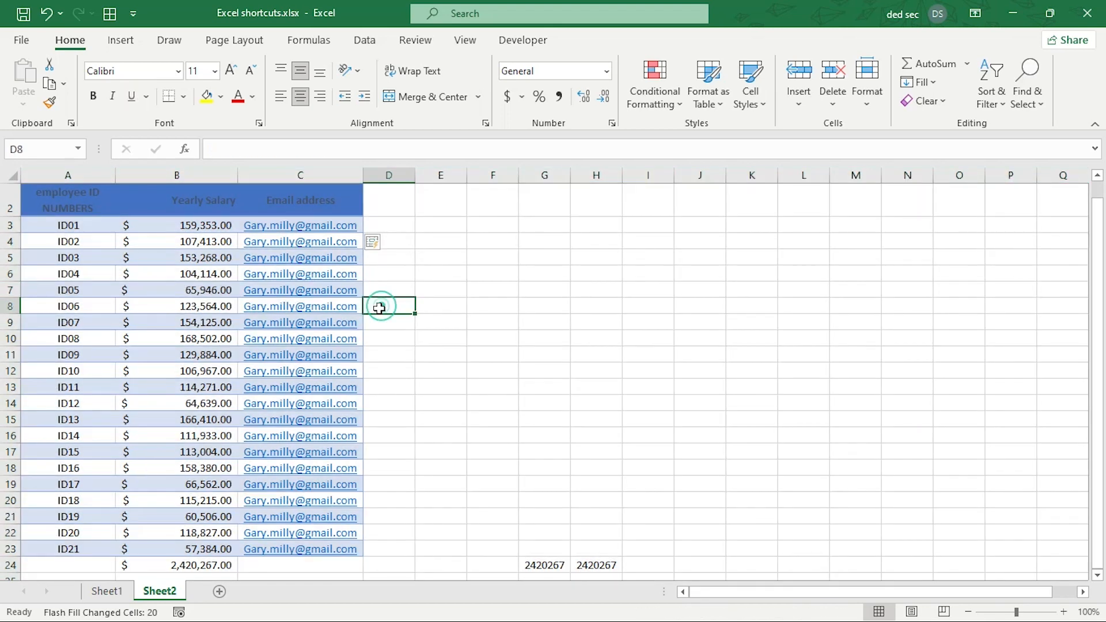
{"action": "key", "text": "ctrl+space"}
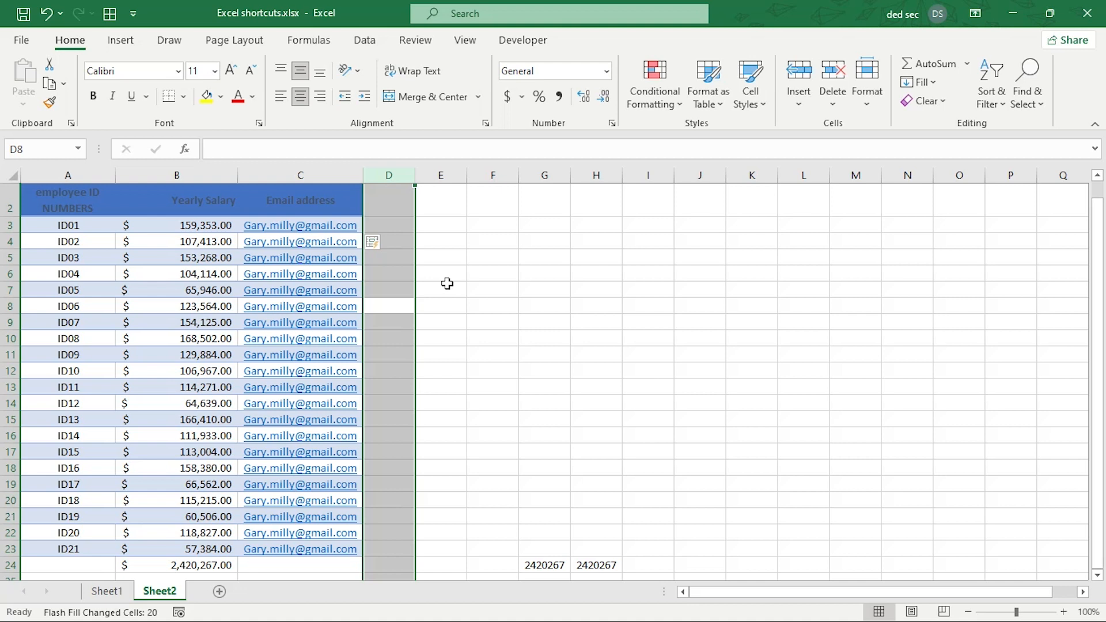
{"action": "left_click", "coordinate": [404, 304]}
{"action": "scroll", "coordinate": [404, 304], "scroll_direction": "down", "scroll_amount": 1}
{"action": "scroll", "coordinate": [404, 304], "scroll_direction": "up", "scroll_amount": 1}
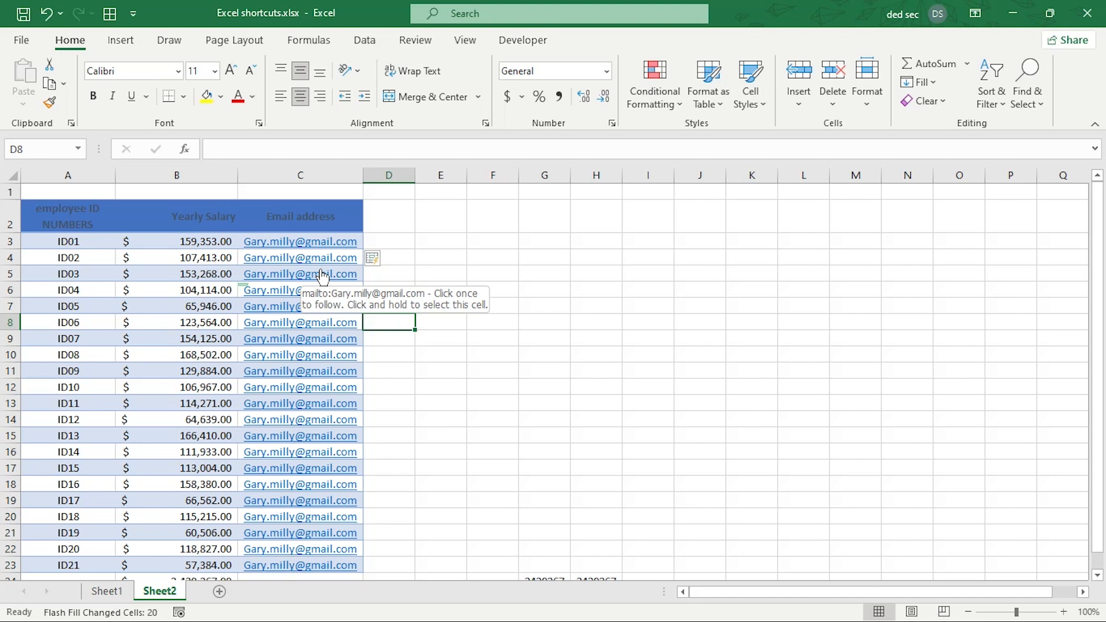
Insert an entire blank column D after the Email address column.
{"action": "key", "text": "ctrl+shift+plus"}
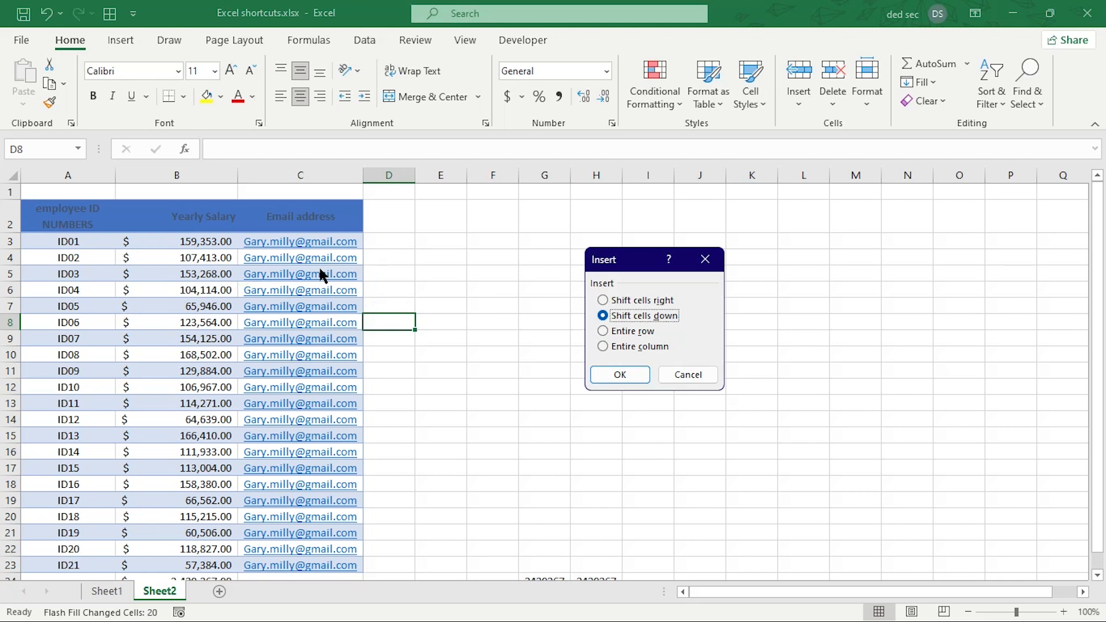
{"action": "left_click", "coordinate": [605, 333]}
{"action": "left_click", "coordinate": [602, 348]}
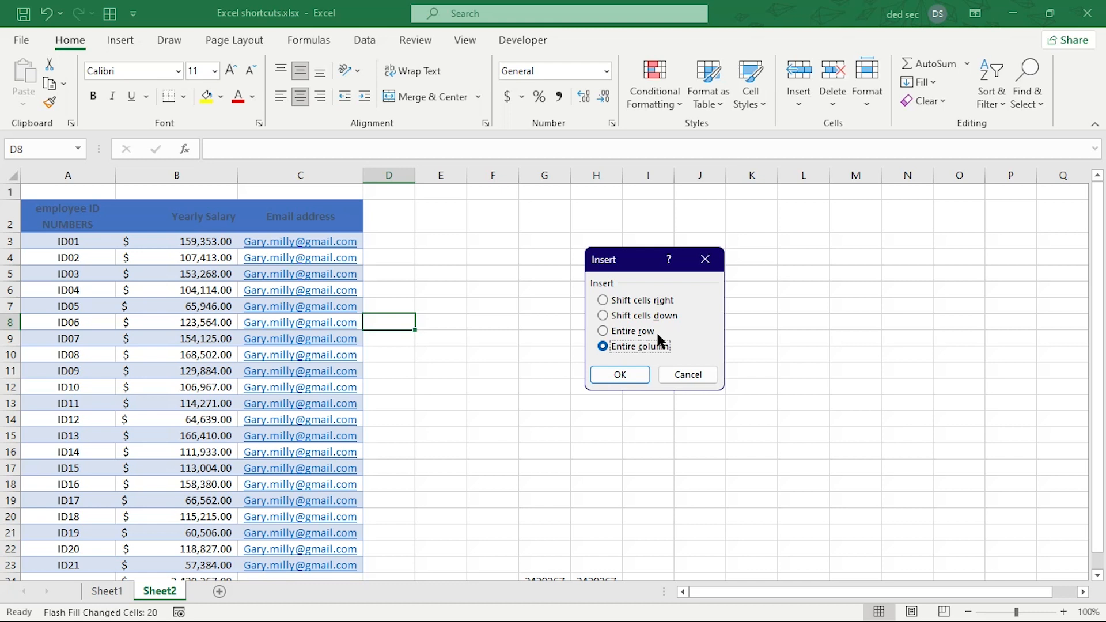
{"action": "left_click", "coordinate": [625, 302]}
{"action": "left_click", "coordinate": [631, 330]}
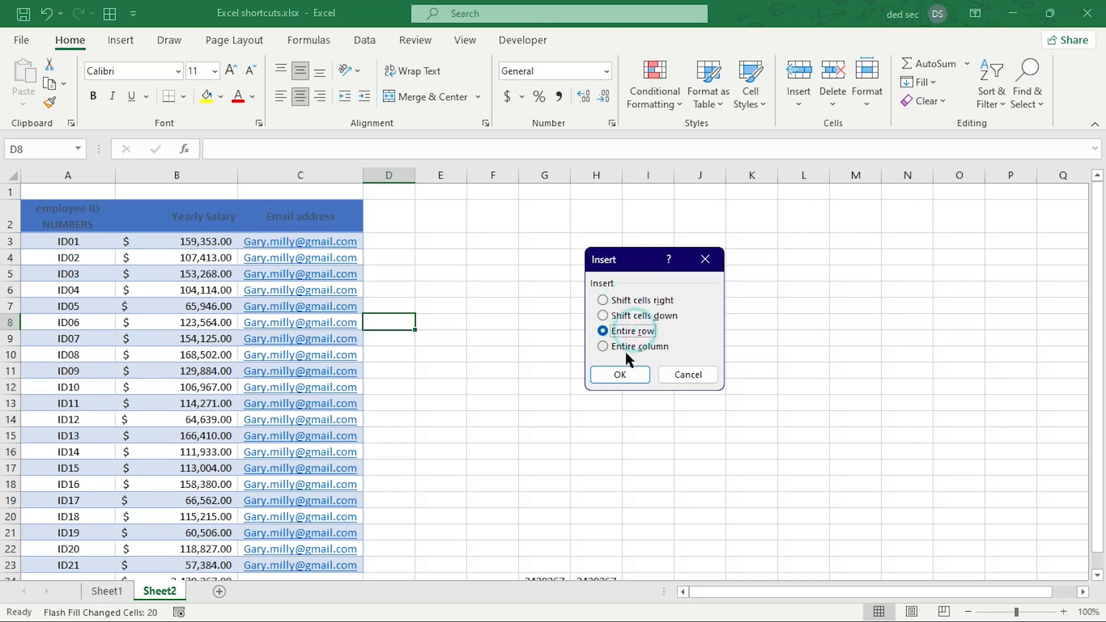
{"action": "left_click", "coordinate": [628, 347]}
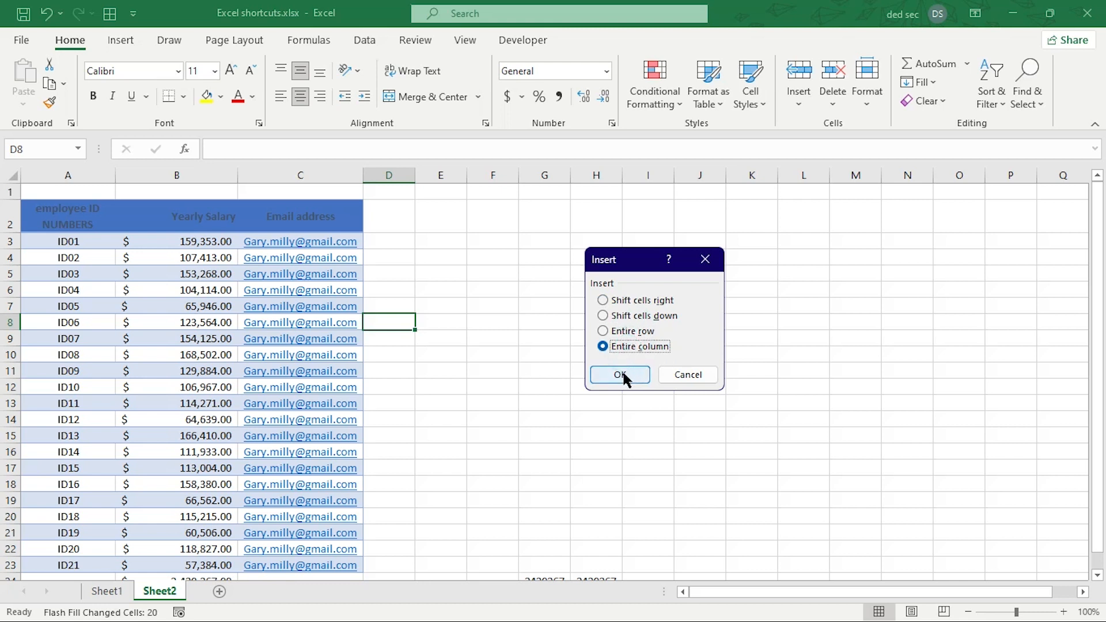
{"action": "left_click", "coordinate": [619, 375]}
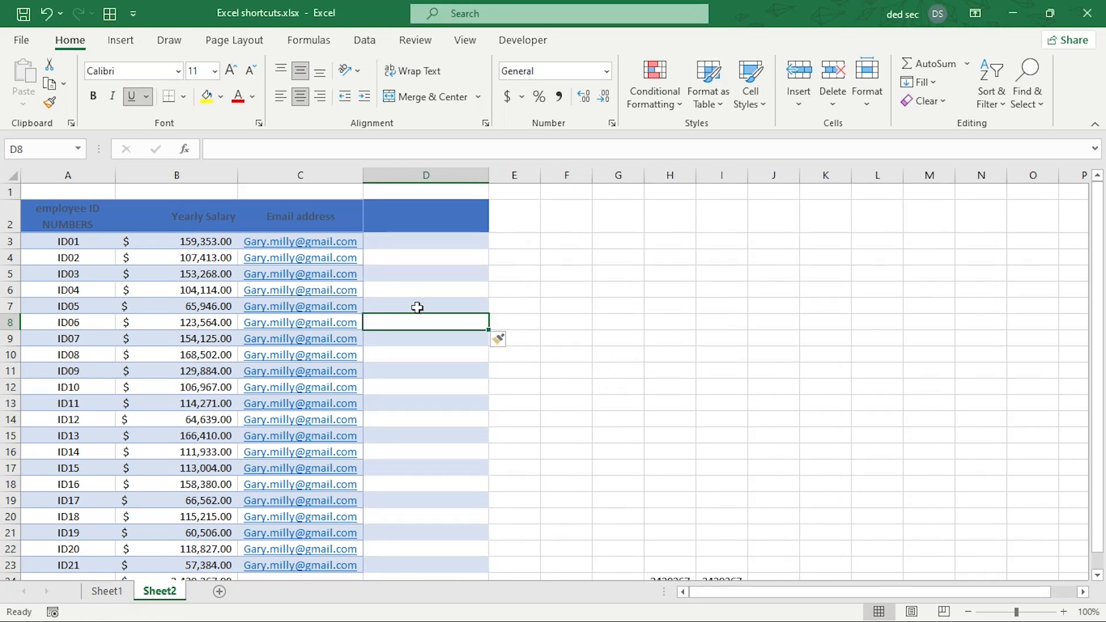
Insert an entire blank column B between Employee ID and Yearly Salary.
{"action": "left_click", "coordinate": [155, 201]}
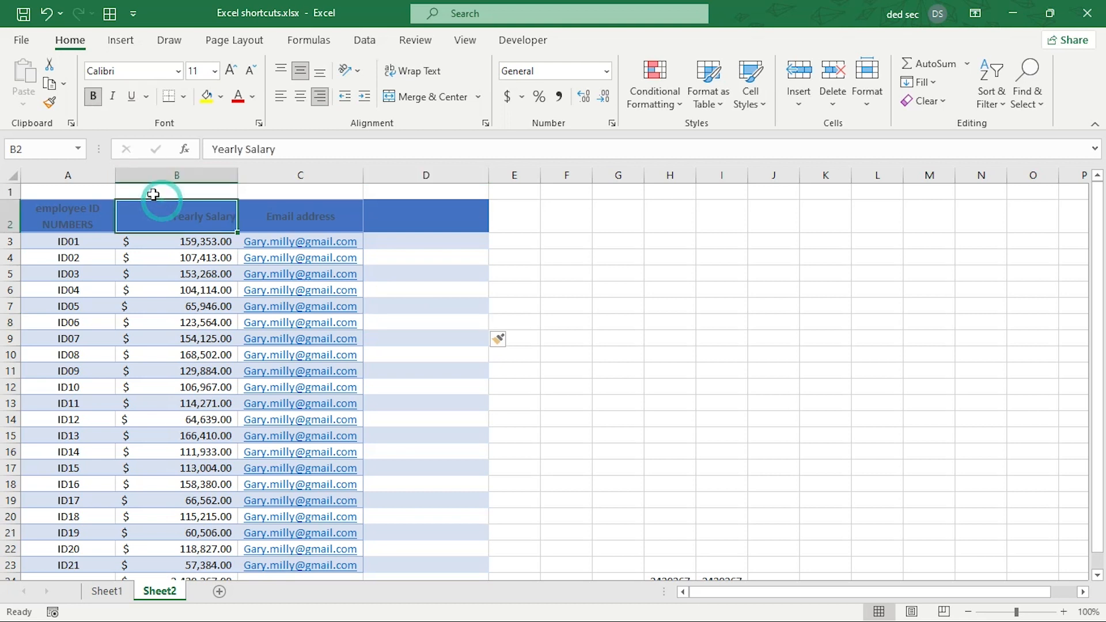
{"action": "left_click", "coordinate": [150, 190]}
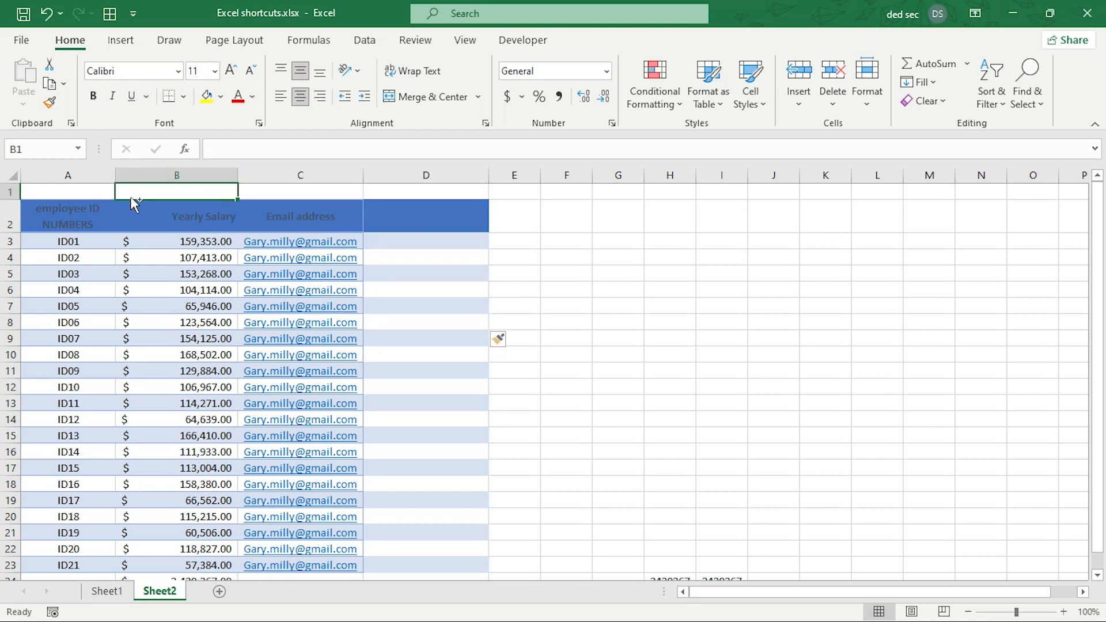
{"action": "key", "text": "ctrl+shift+plus"}
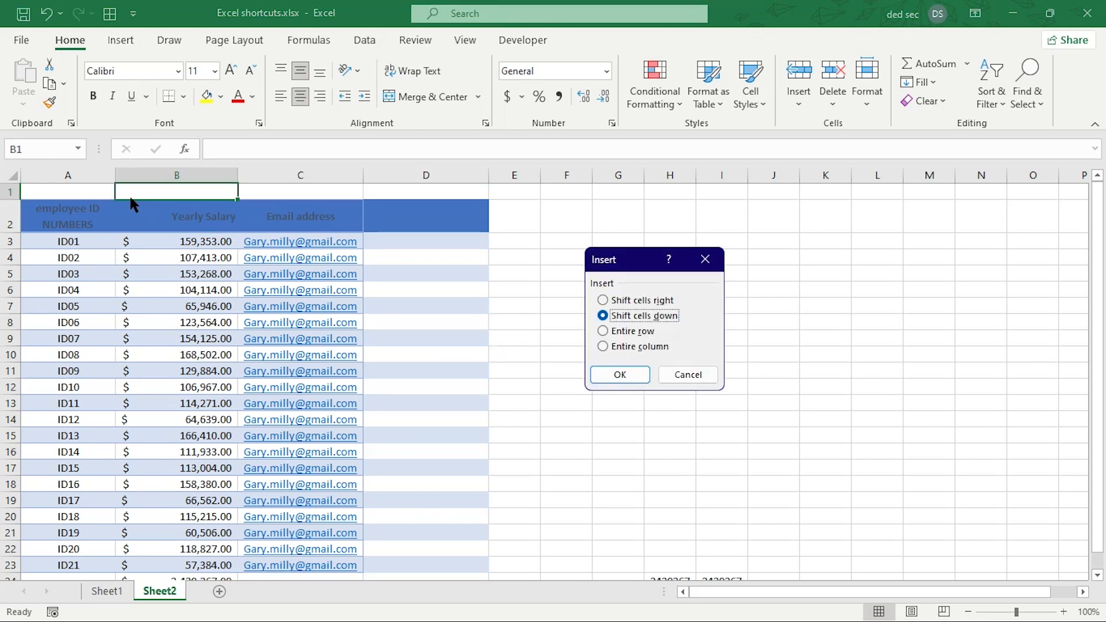
{"action": "key", "text": "c"}
{"action": "key", "text": "Return"}
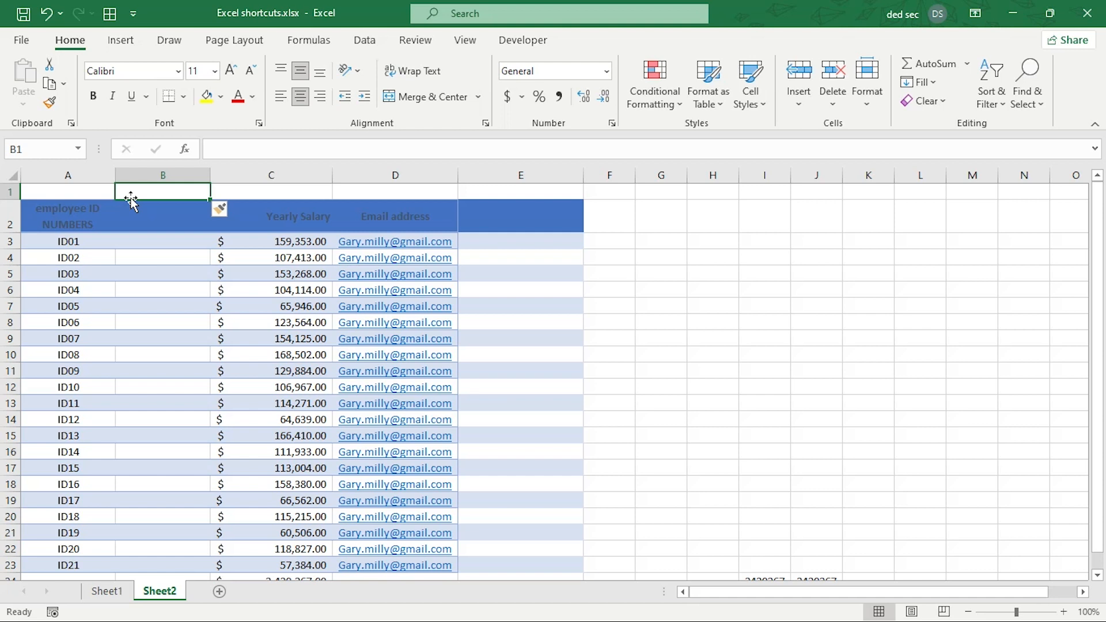
{"action": "key", "text": "Down"}
{"action": "key", "text": "Down"}
{"action": "key", "text": "Down"}
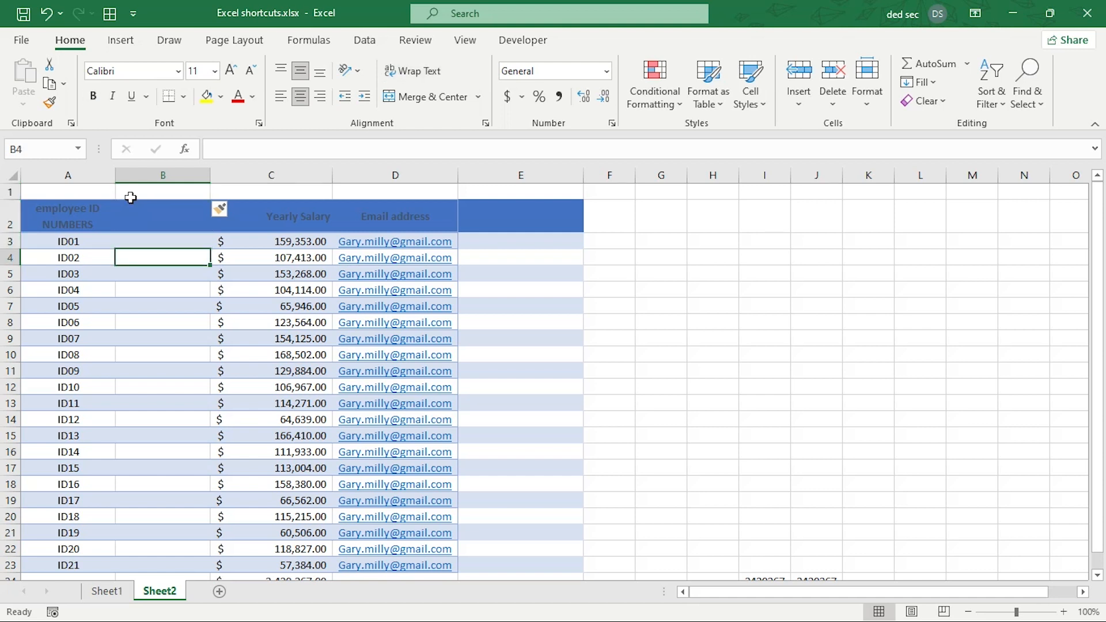
Select the ID02 row and insert a blank row 4 above it with Ctrl+Shift+=.
{"action": "key", "text": "shift+space"}
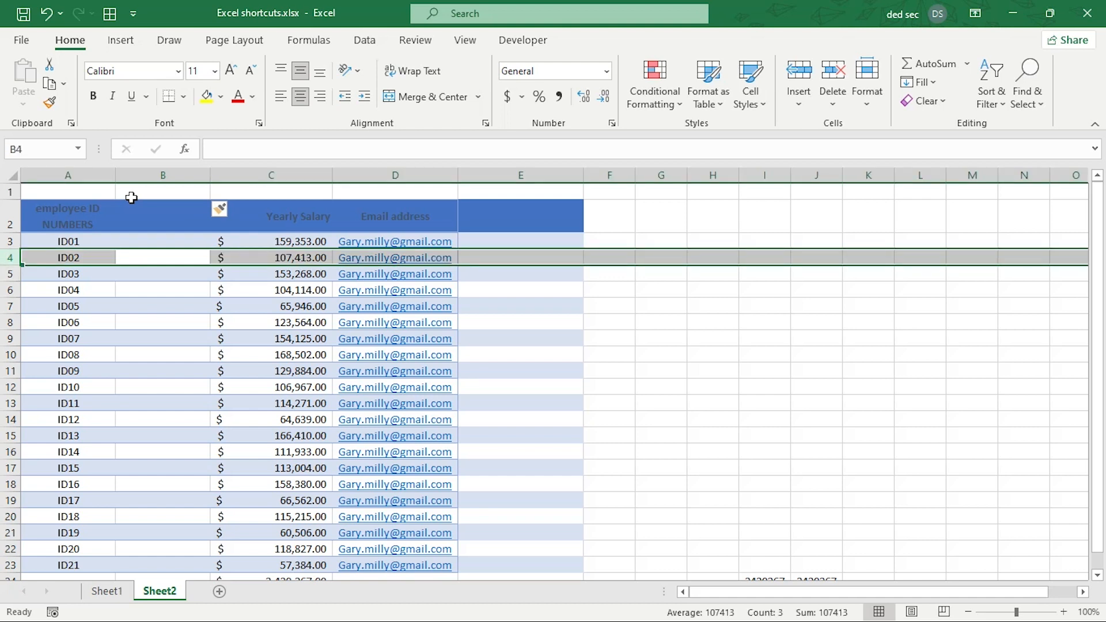
{"action": "key", "text": "ctrl+shift+plus"}
{"action": "key", "text": "Down"}
{"action": "key", "text": "Down"}
{"action": "key", "text": "Up"}
{"action": "key", "text": "Up"}
{"action": "key", "text": "Up"}
{"action": "key", "text": "Down"}
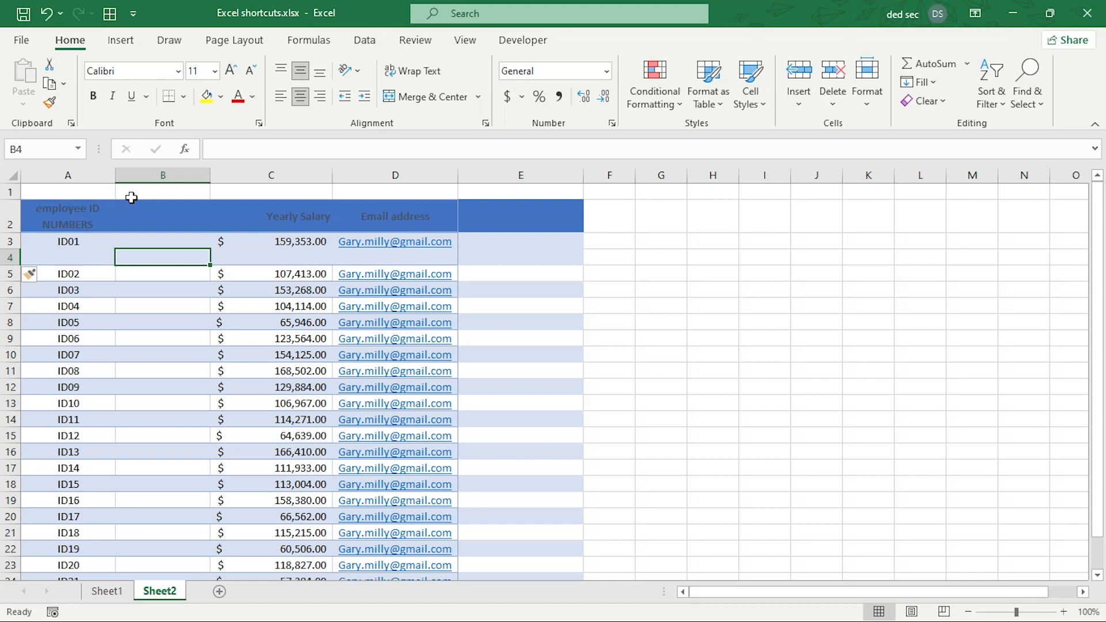
{"action": "key", "text": "ctrl+space"}
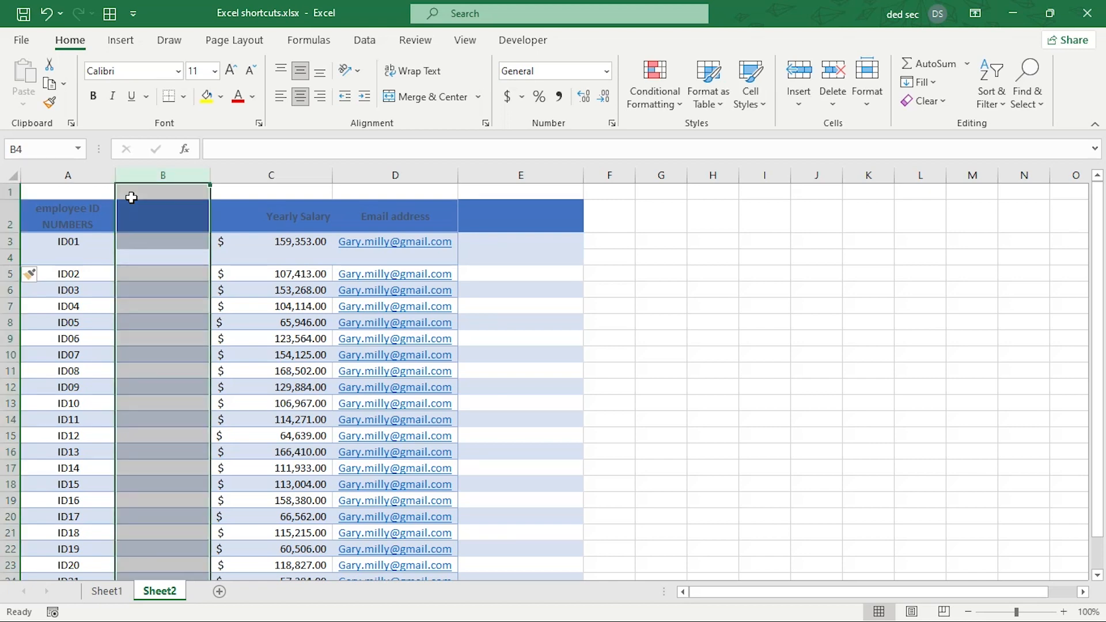
Delete empty column B and blank row 1 with Ctrl+-, moving the headers into row 1.
{"action": "key", "text": "ctrl+minus"}
{"action": "key", "text": "Right"}
{"action": "key", "text": "Right"}
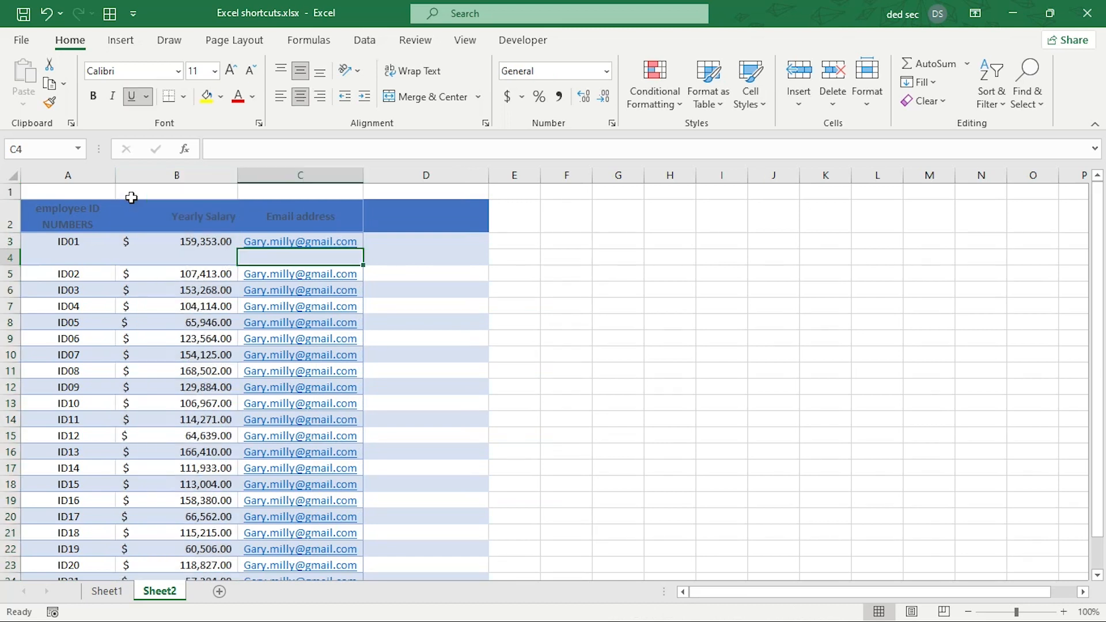
{"action": "key", "text": "Up"}
{"action": "key", "text": "Up"}
{"action": "key", "text": "Up"}
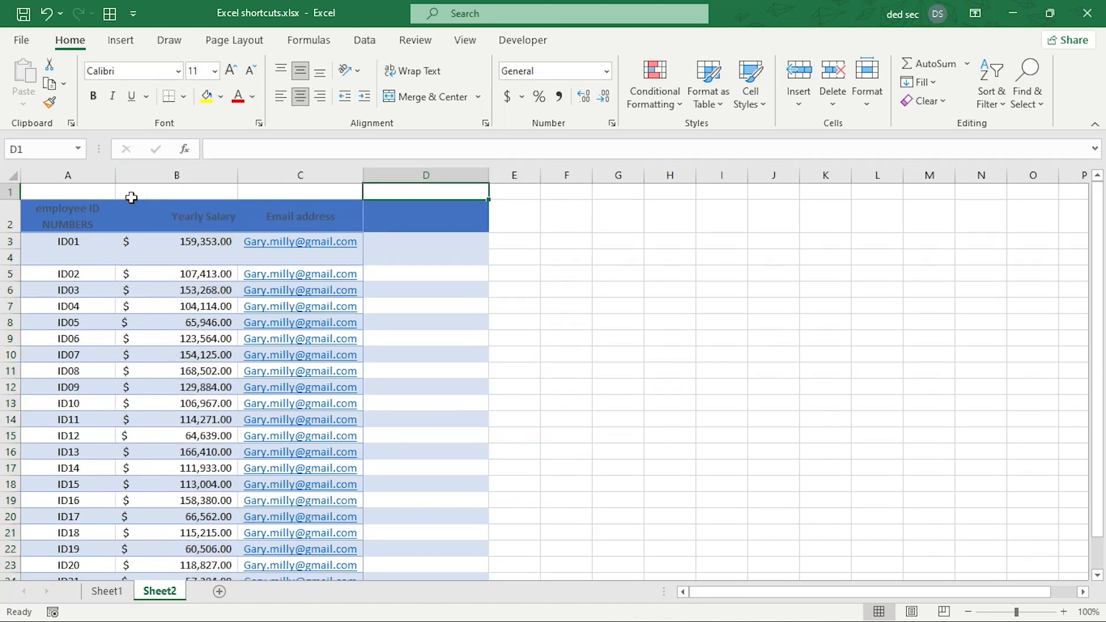
{"action": "key", "text": "shift+space"}
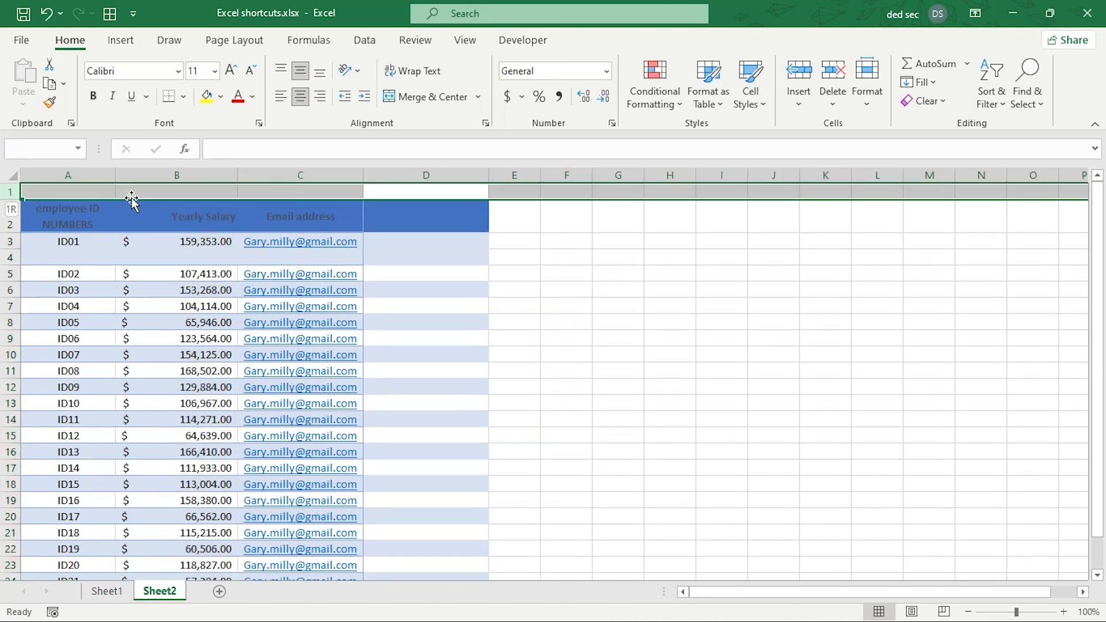
{"action": "key", "text": "ctrl+minus"}
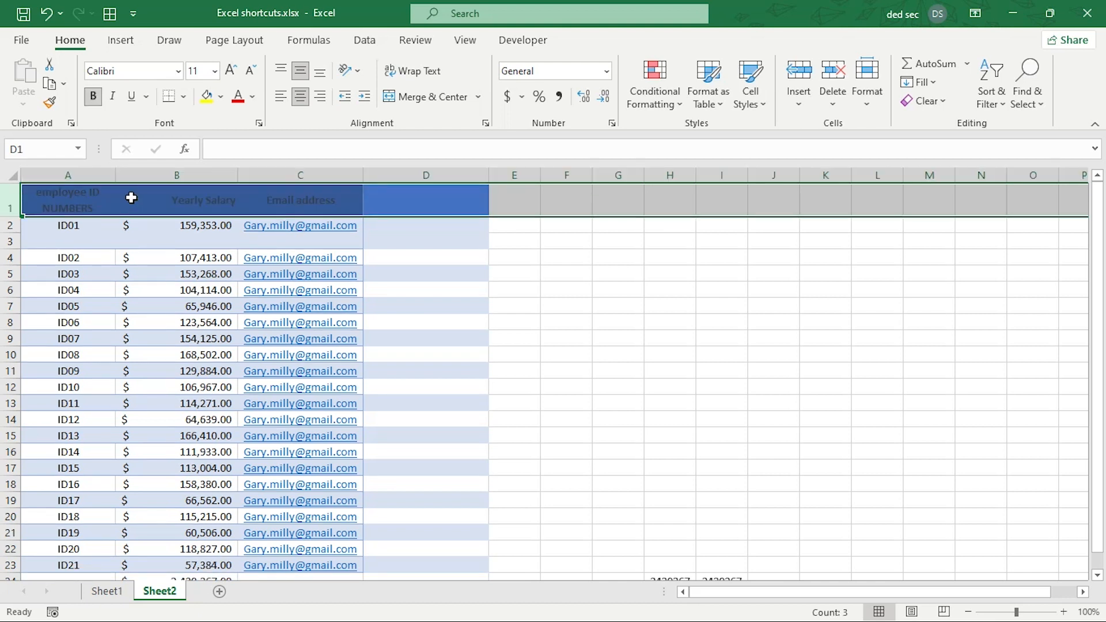
{"action": "key", "text": "Down"}
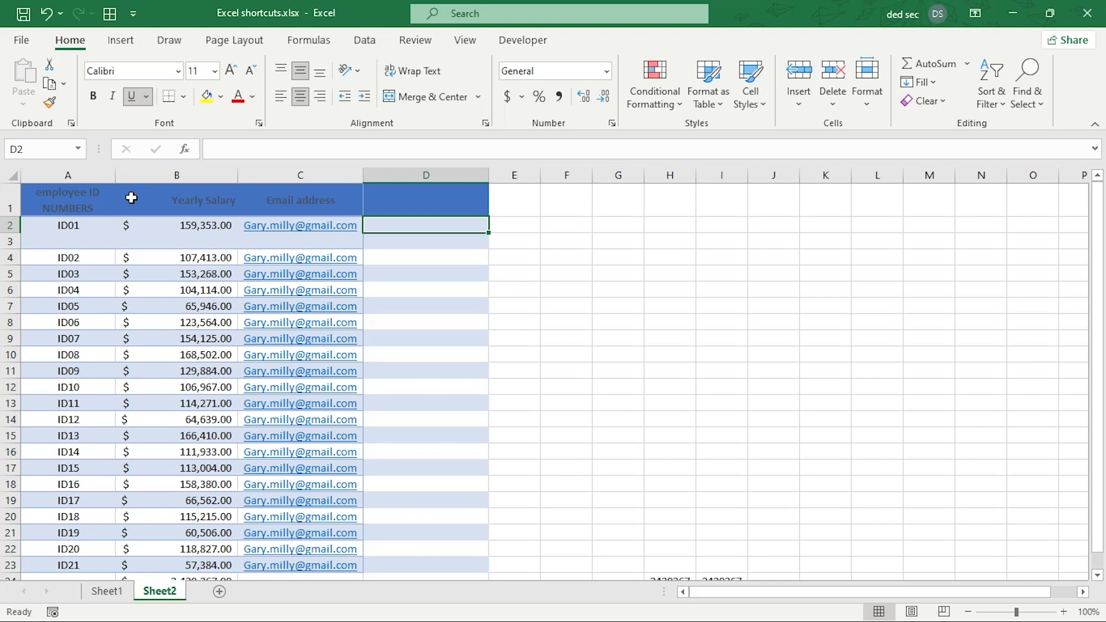
{"action": "left_click", "coordinate": [93, 229]}
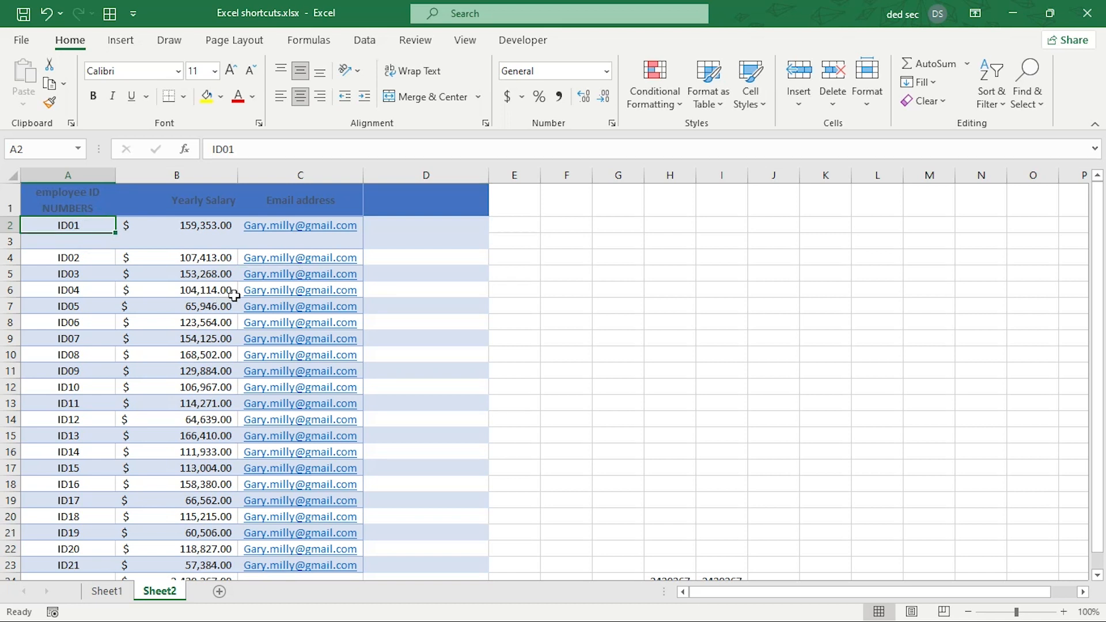
Try dragging the ID01 row onto row 10, cancelling the prompt to overwrite ID08's data.
{"action": "key", "text": "ctrl+space"}
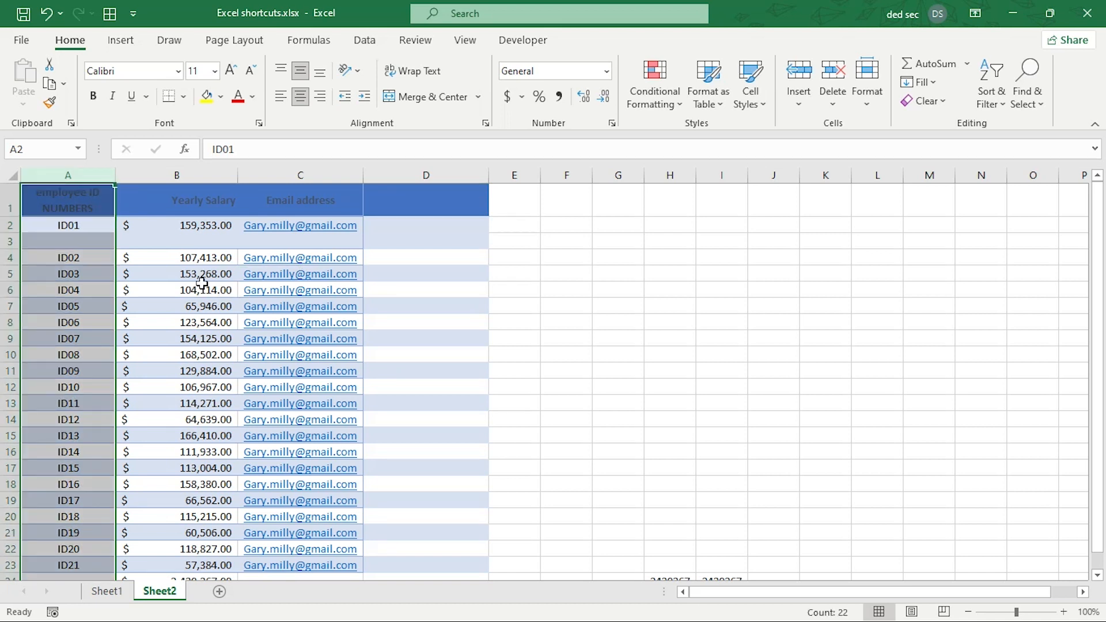
{"action": "left_click", "coordinate": [90, 227]}
{"action": "key", "text": "shift+space"}
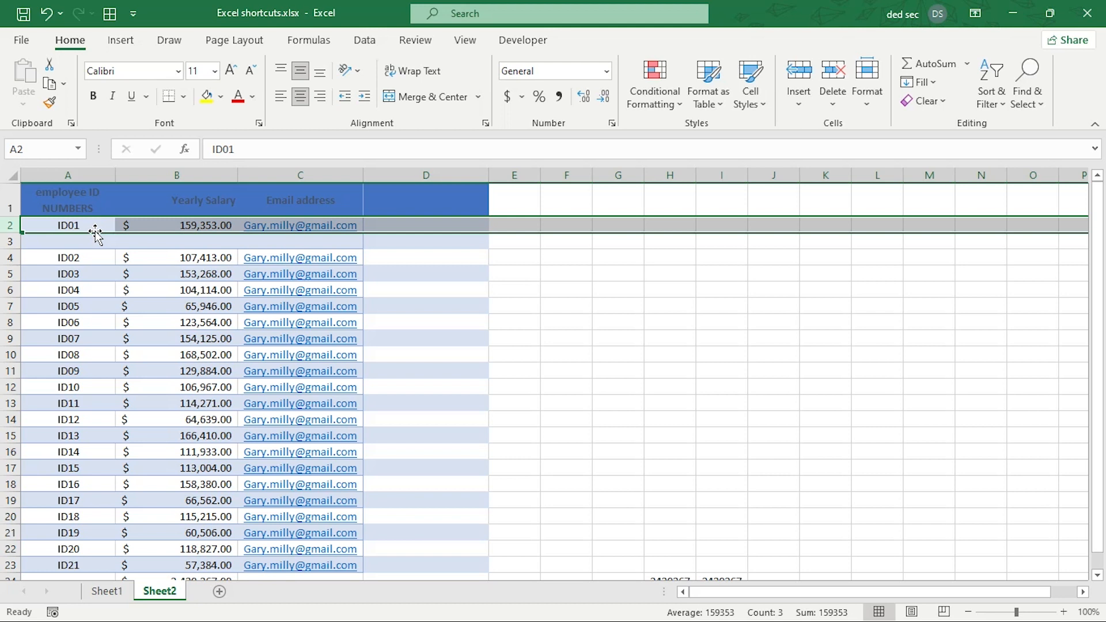
{"action": "left_click_drag", "start_coordinate": [95, 232], "coordinate": [89, 356]}
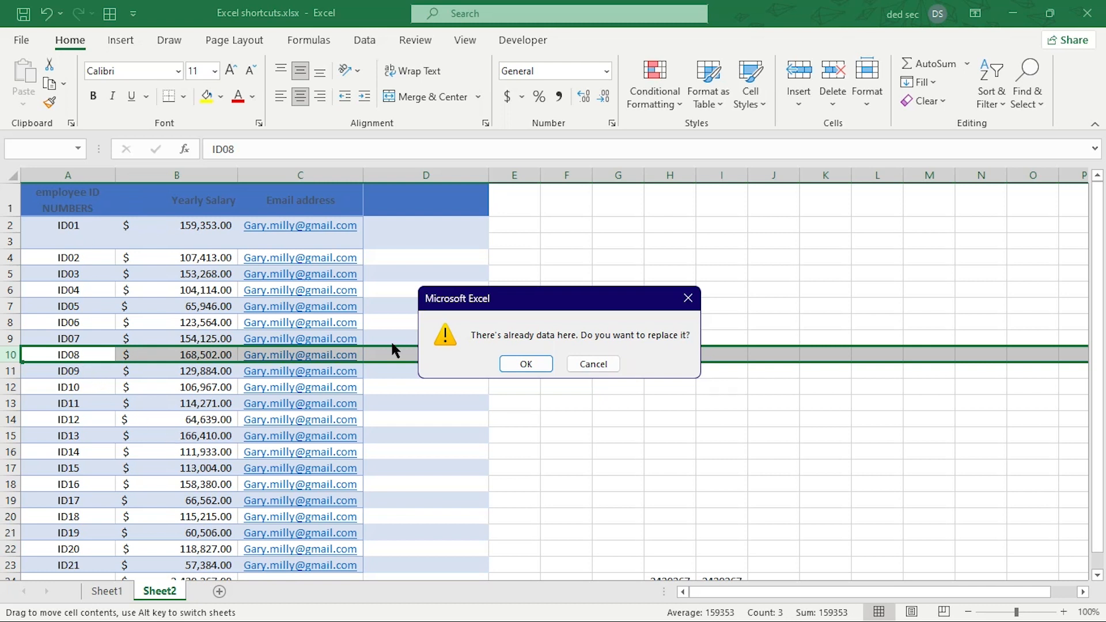
{"action": "left_click", "coordinate": [586, 366]}
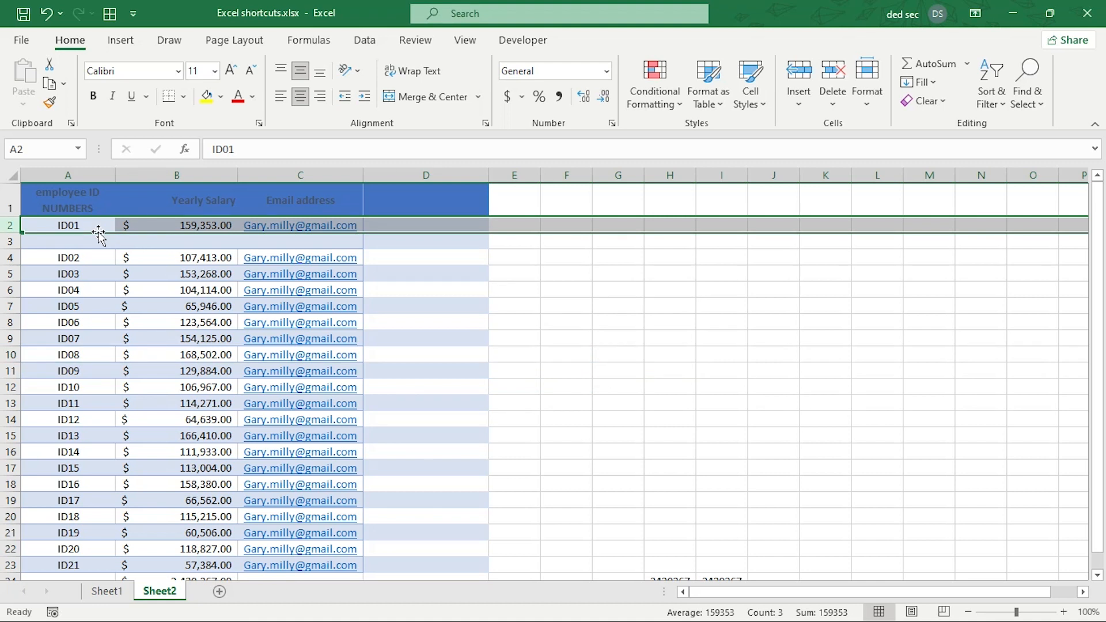
Move the ID01 row to row 9, between ID07 and ID08.
{"action": "left_click_drag", "start_coordinate": [99, 232], "coordinate": [84, 315]}
{"action": "left_click_drag", "start_coordinate": [77, 334], "coordinate": [60, 354]}
{"action": "left_click", "coordinate": [68, 321]}
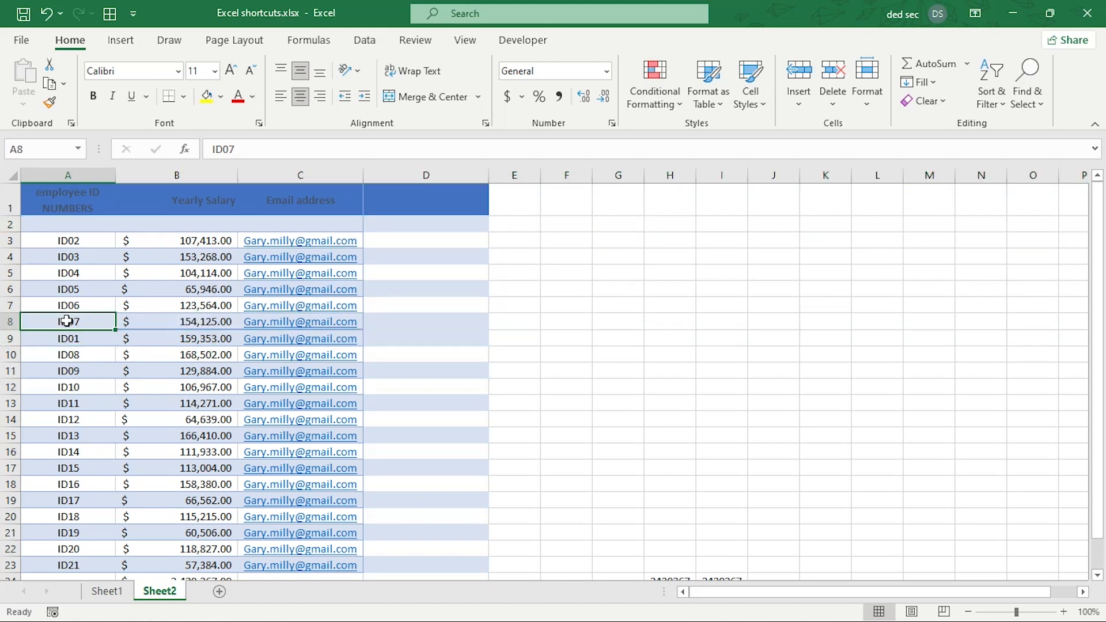
{"action": "left_click", "coordinate": [84, 351]}
{"action": "left_click", "coordinate": [85, 338]}
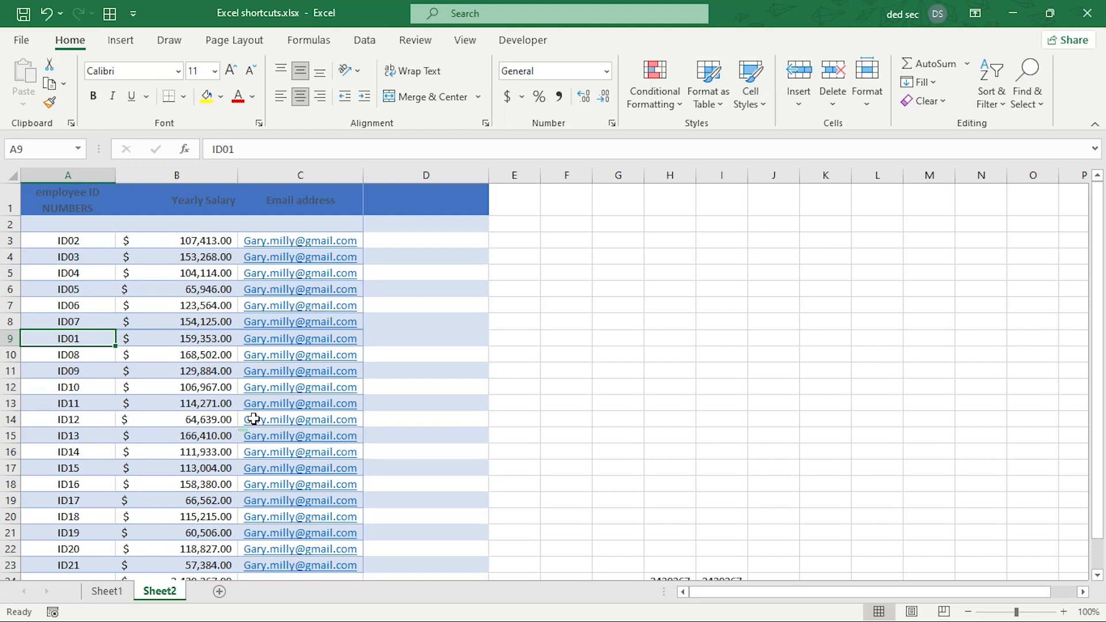
{"action": "left_click", "coordinate": [67, 242]}
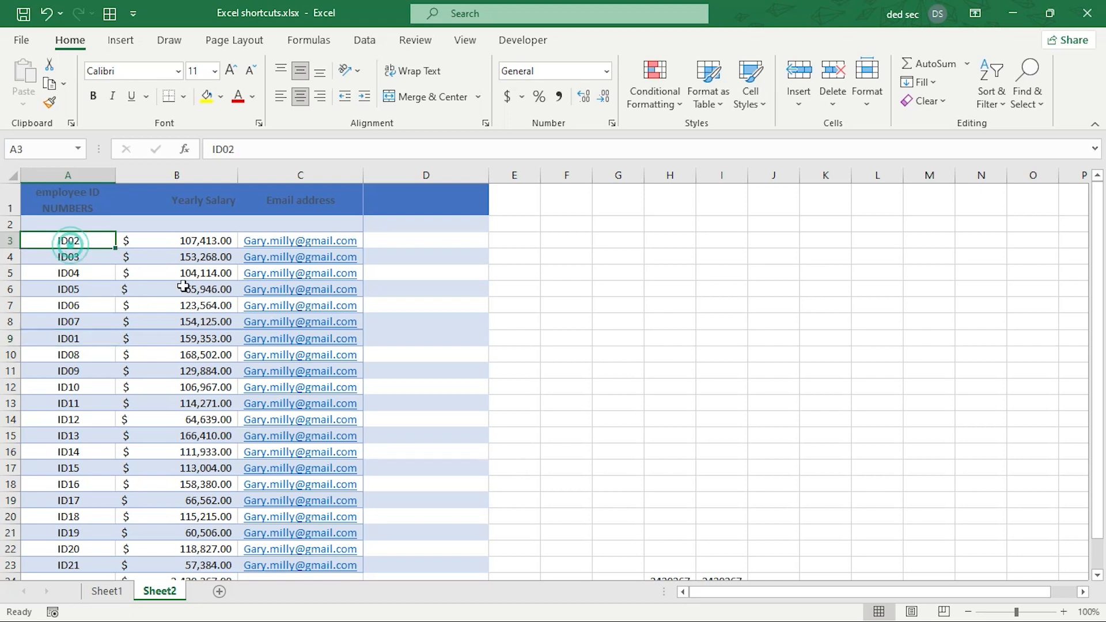
{"action": "scroll", "coordinate": [183, 287], "scroll_direction": "right", "scroll_amount": 1}
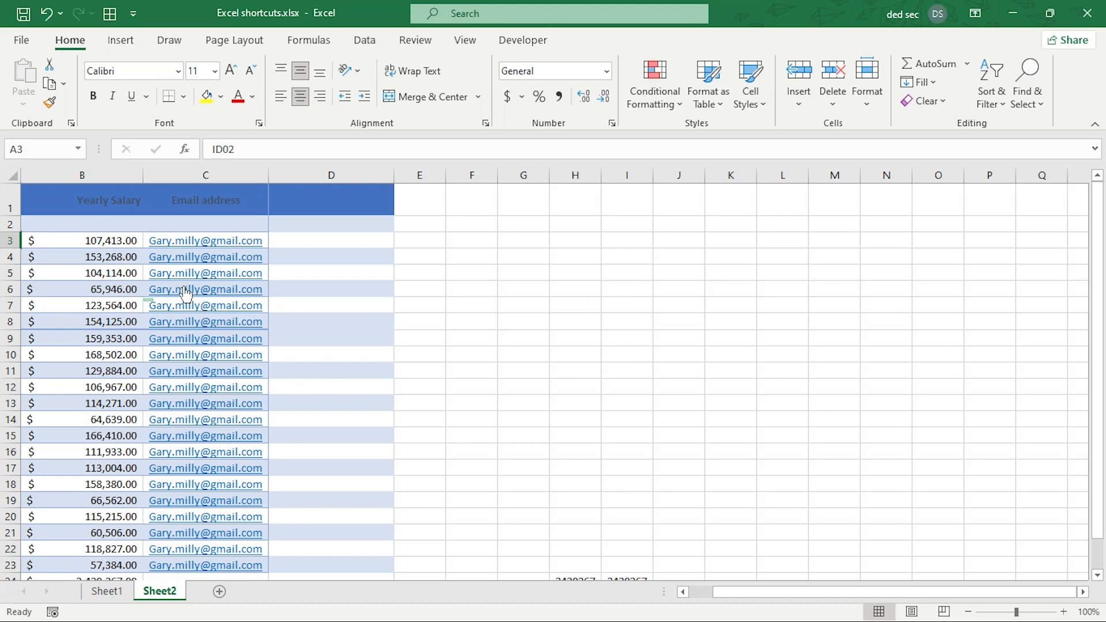
{"action": "key", "text": "Right"}
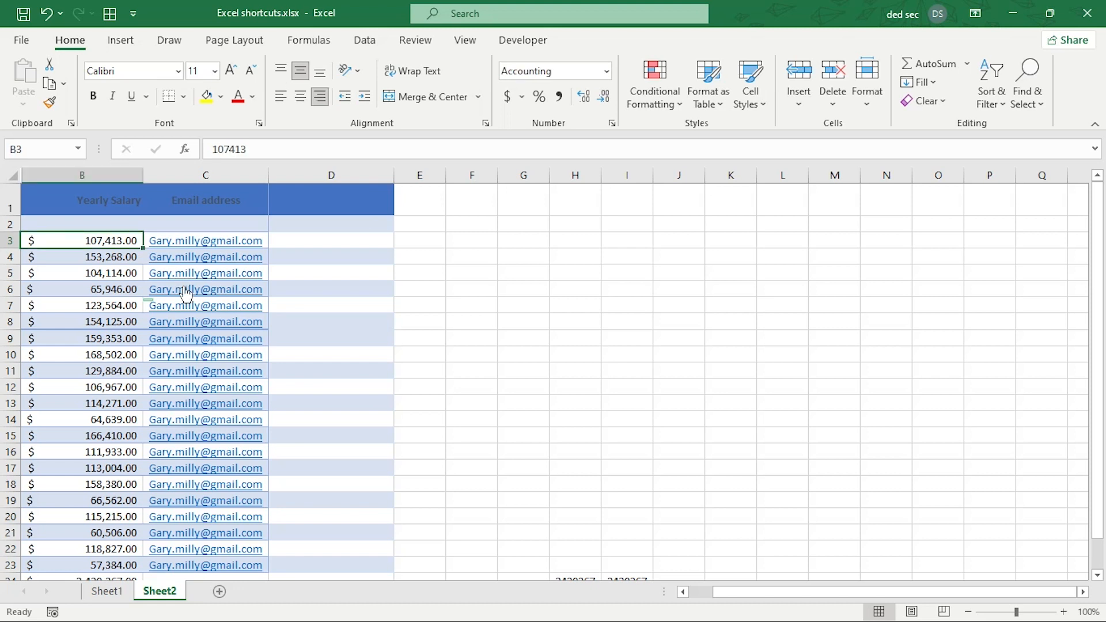
{"action": "scroll", "coordinate": [183, 286], "scroll_direction": "down", "scroll_amount": 1}
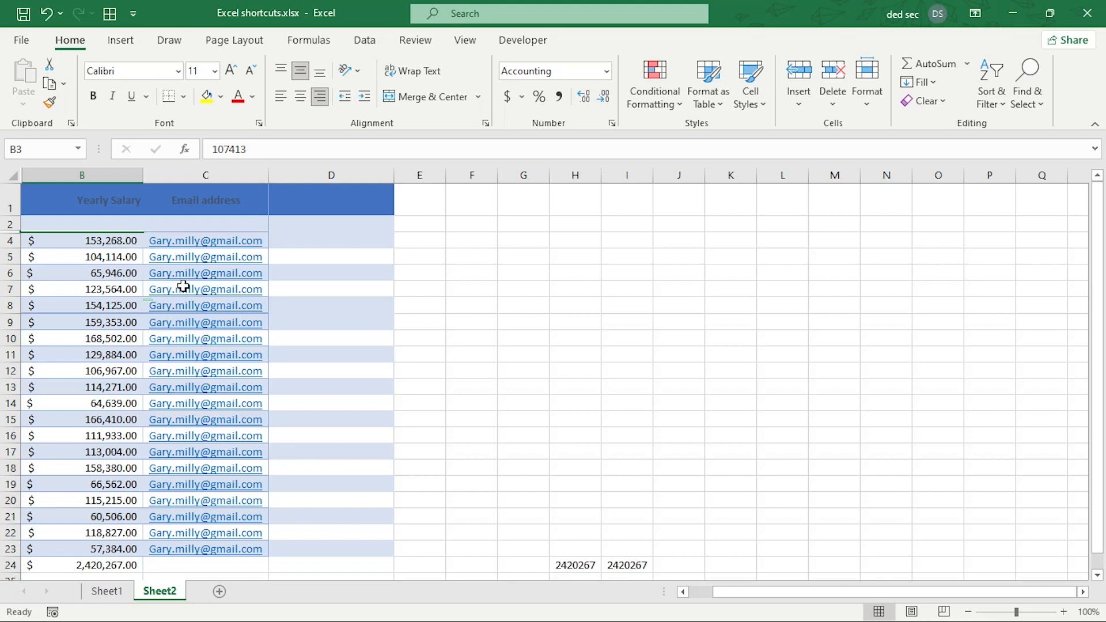
{"action": "scroll", "coordinate": [183, 286], "scroll_direction": "up", "scroll_amount": 1}
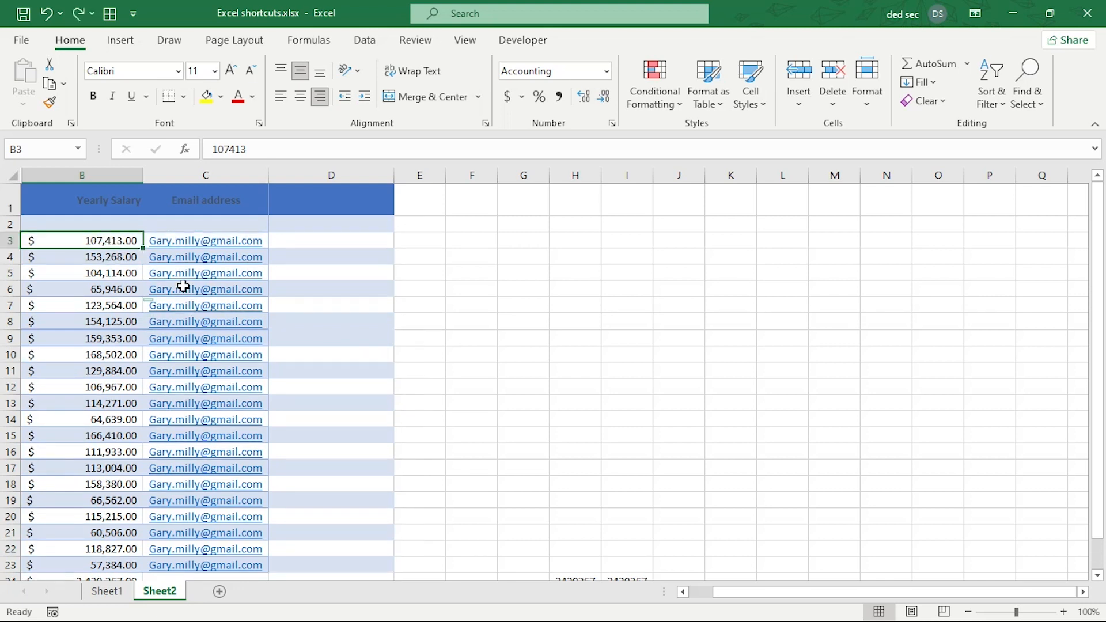
{"action": "type", "text": "9"}
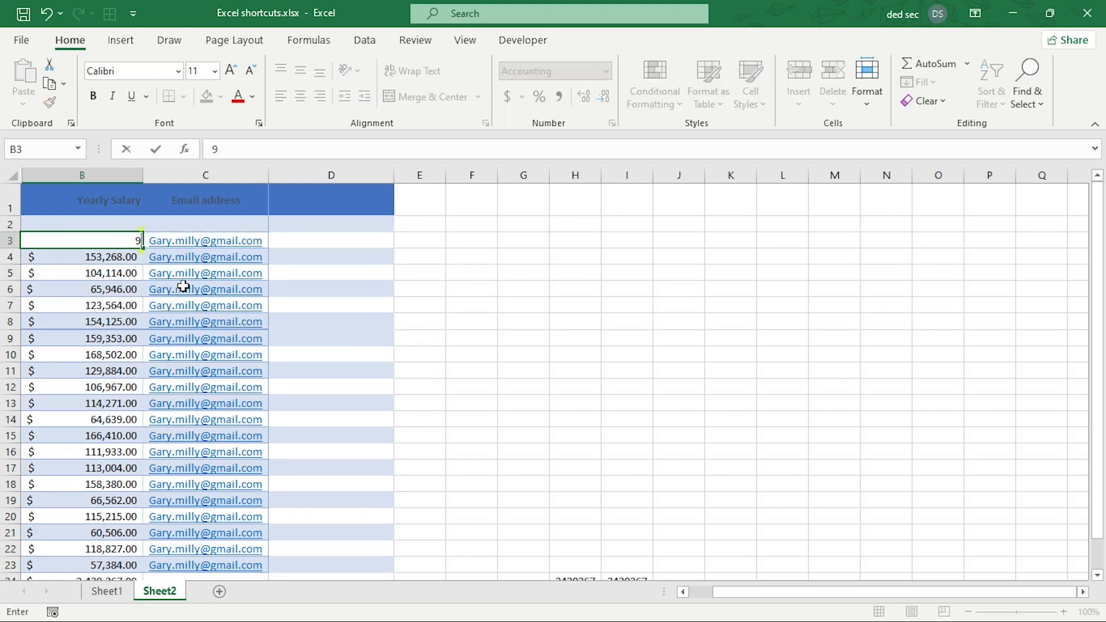
{"action": "key", "text": "BackSpace"}
{"action": "key", "text": "Escape"}
{"action": "scroll", "coordinate": [184, 286], "scroll_direction": "down", "scroll_amount": 1}
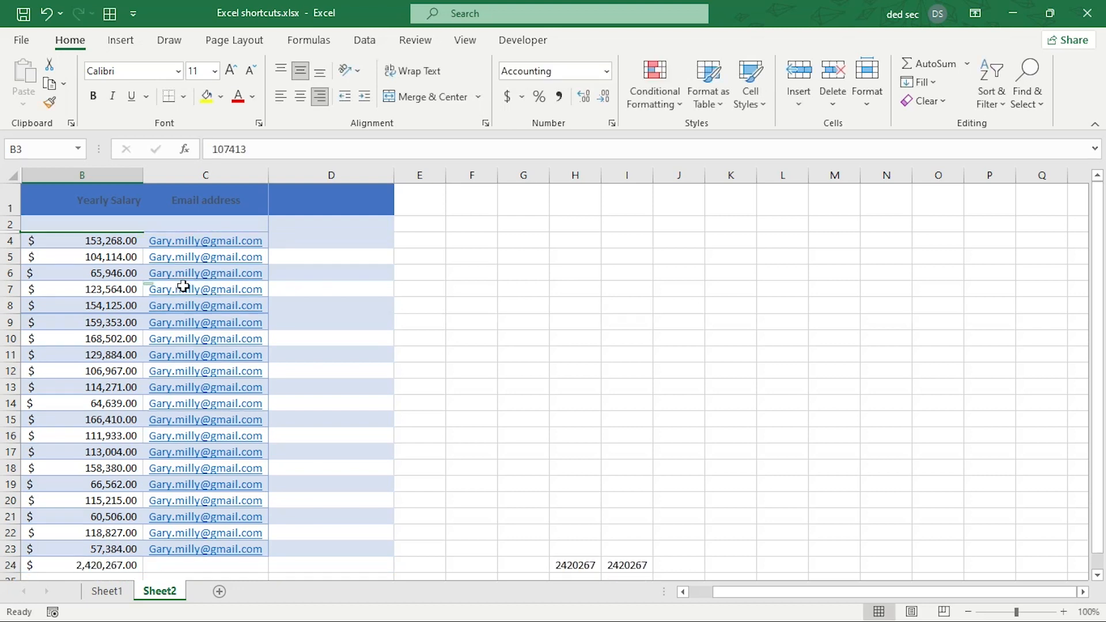
{"action": "scroll", "coordinate": [183, 286], "scroll_direction": "up", "scroll_amount": 1}
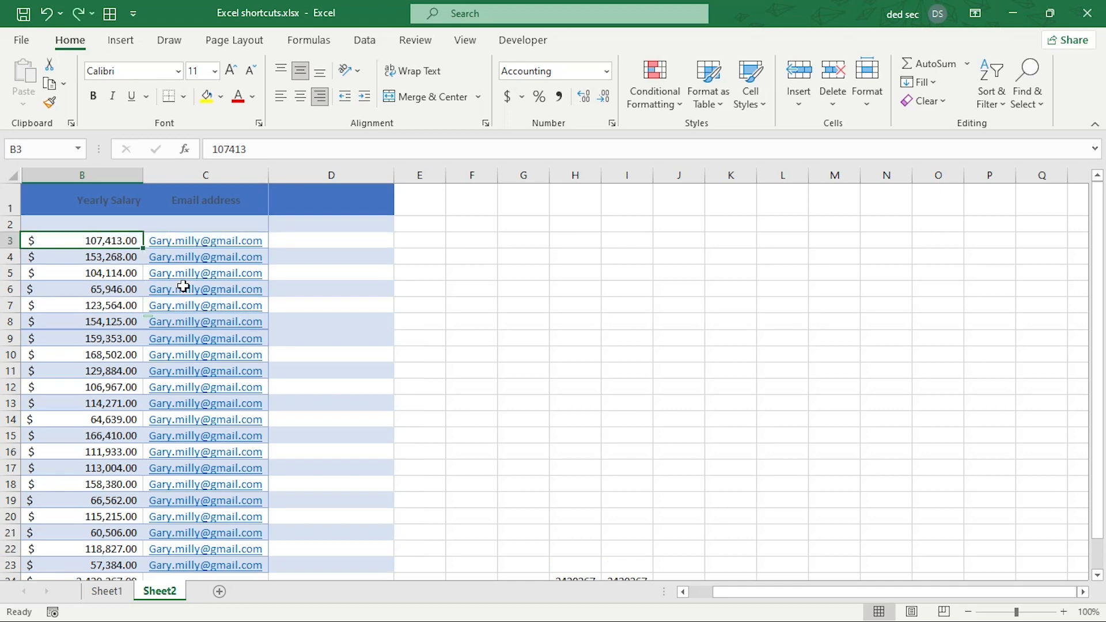
{"action": "key", "text": "Home"}
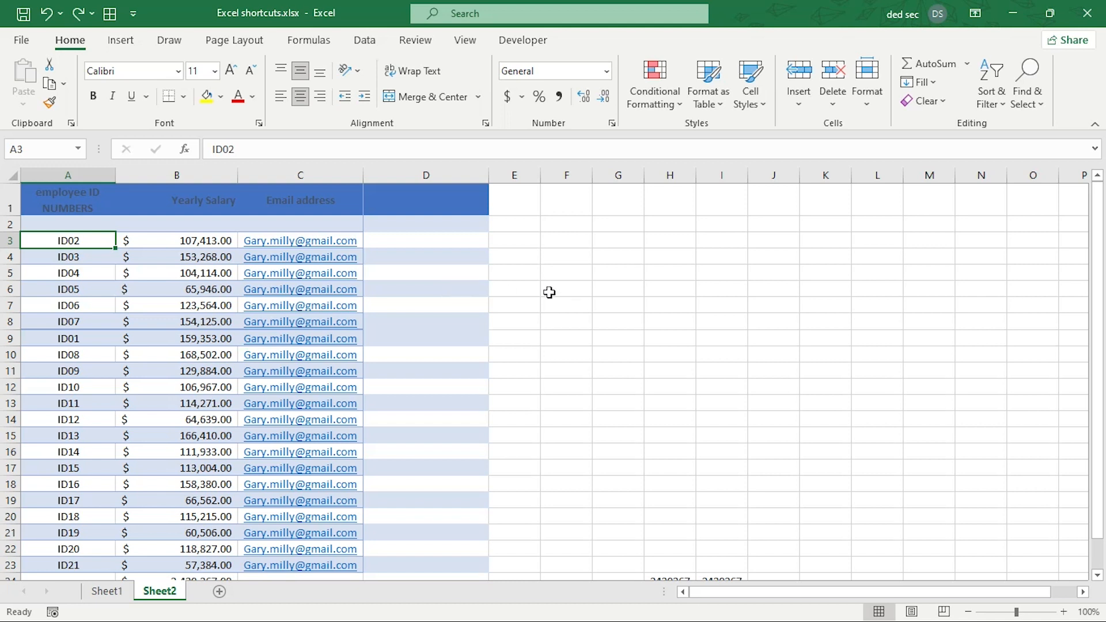
Hide row 7, which holds ID06, with Ctrl+9.
{"action": "left_click", "coordinate": [426, 305]}
{"action": "key", "text": "ctrl+9"}
{"action": "left_click", "coordinate": [426, 371]}
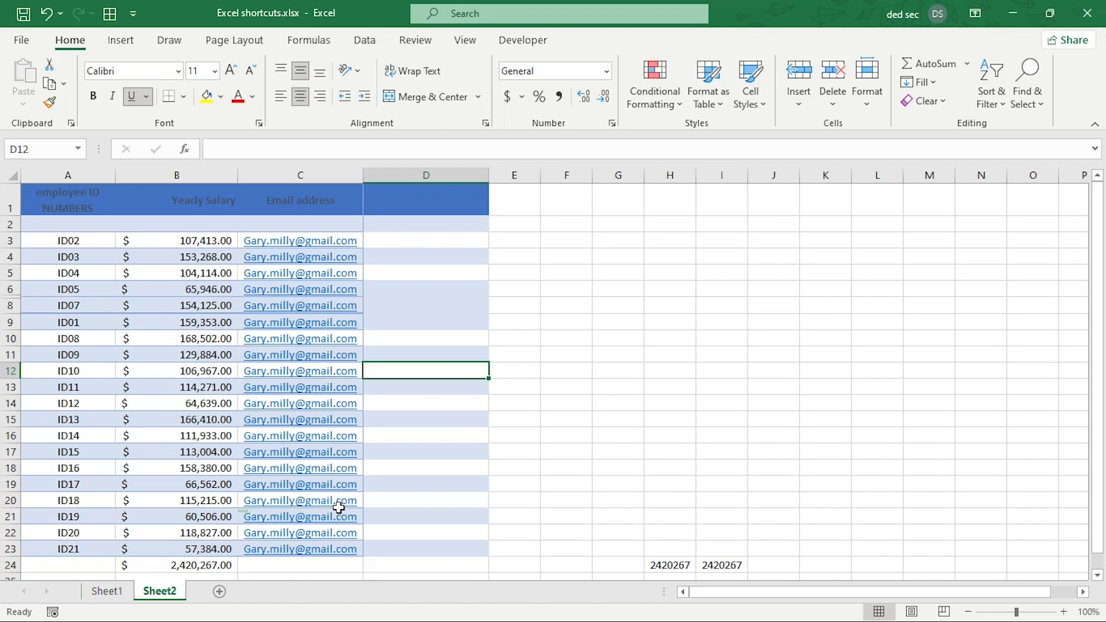
Select the whole sheet and unhide all hidden rows from the row-header menu.
{"action": "key", "text": "ctrl+a"}
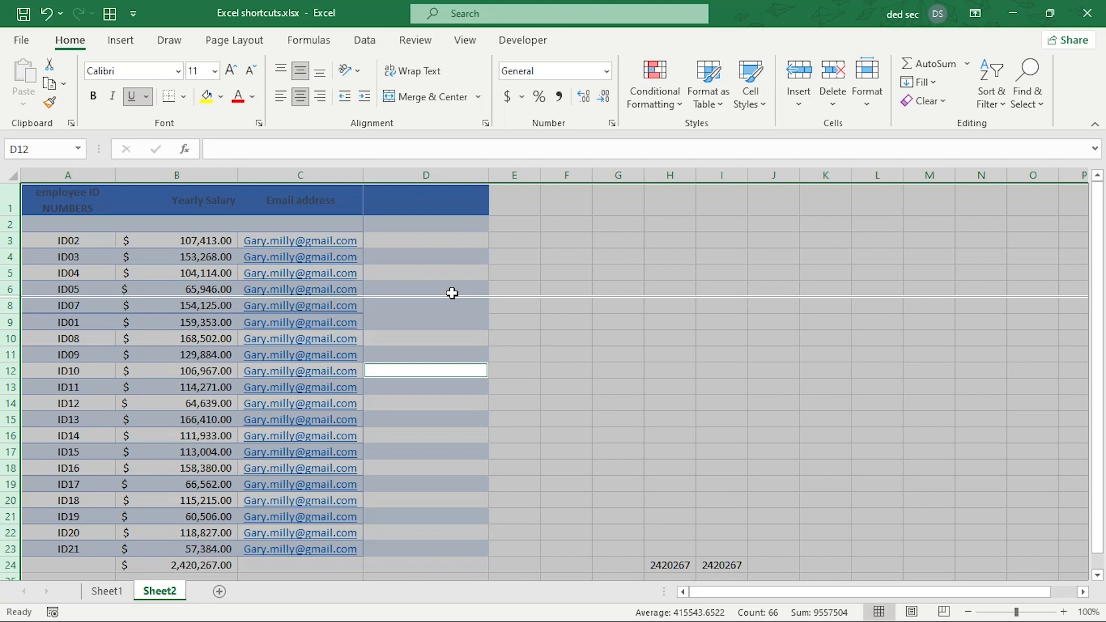
{"action": "right_click", "coordinate": [14, 299]}
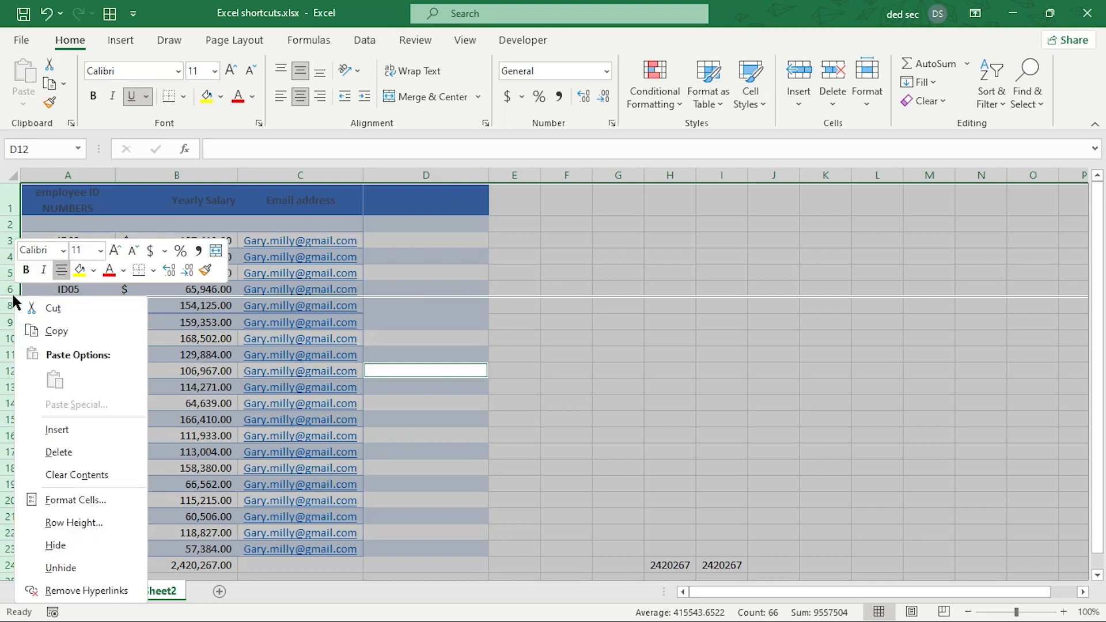
{"action": "left_click", "coordinate": [75, 565]}
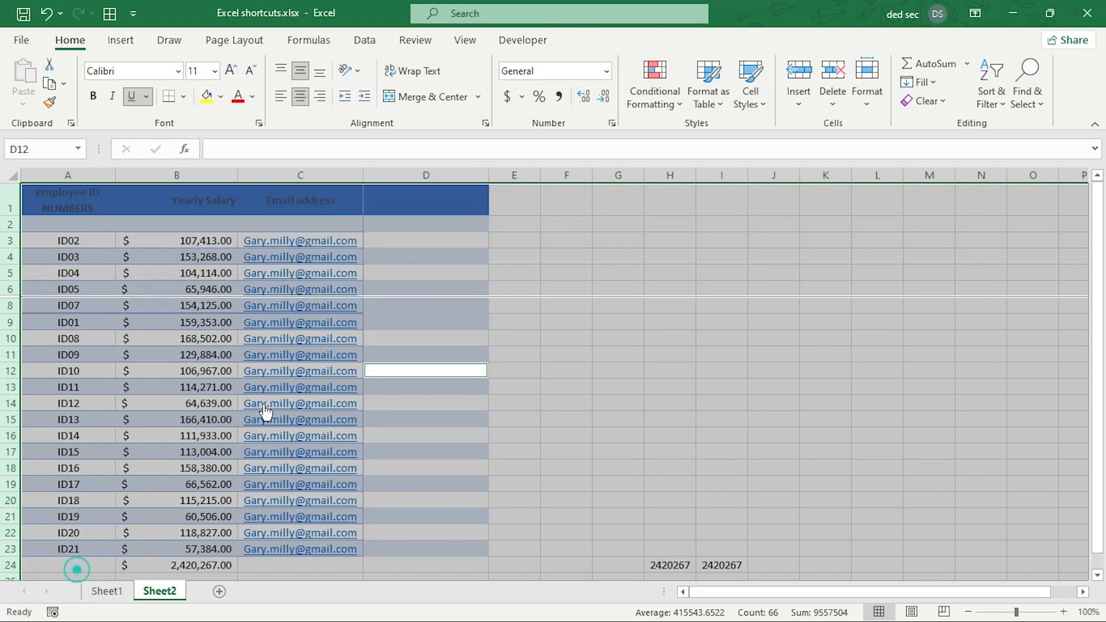
{"action": "left_click_drag", "start_coordinate": [523, 295], "coordinate": [522, 299]}
{"action": "left_click", "coordinate": [327, 294]}
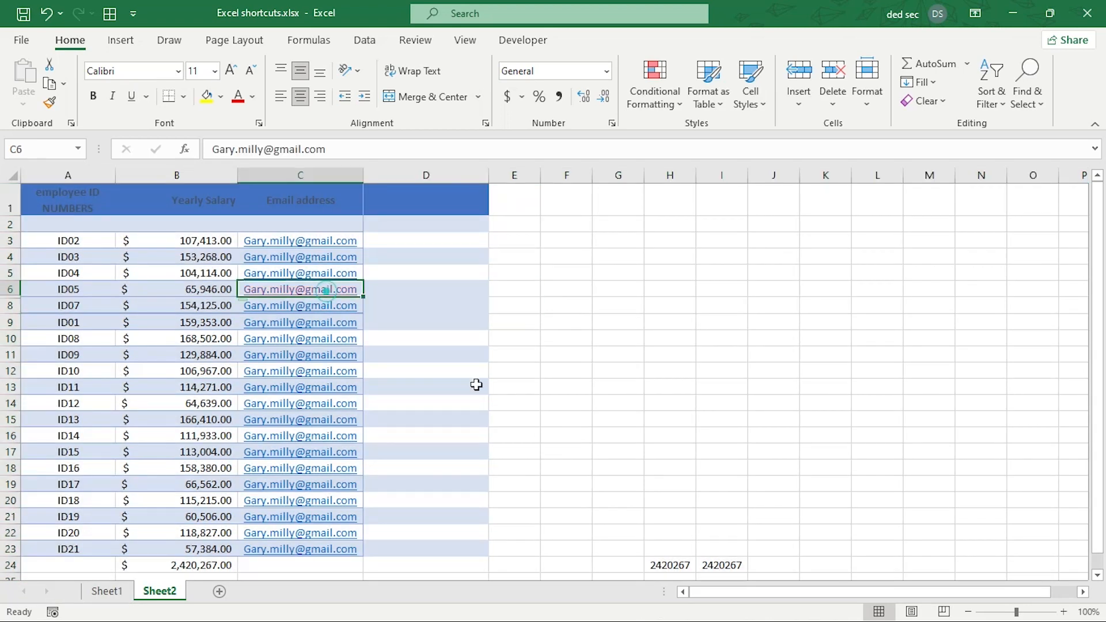
Enter the heading 'Information last updated' in D1 and select E1 beside it.
{"action": "left_click", "coordinate": [461, 385]}
{"action": "left_click", "coordinate": [419, 308]}
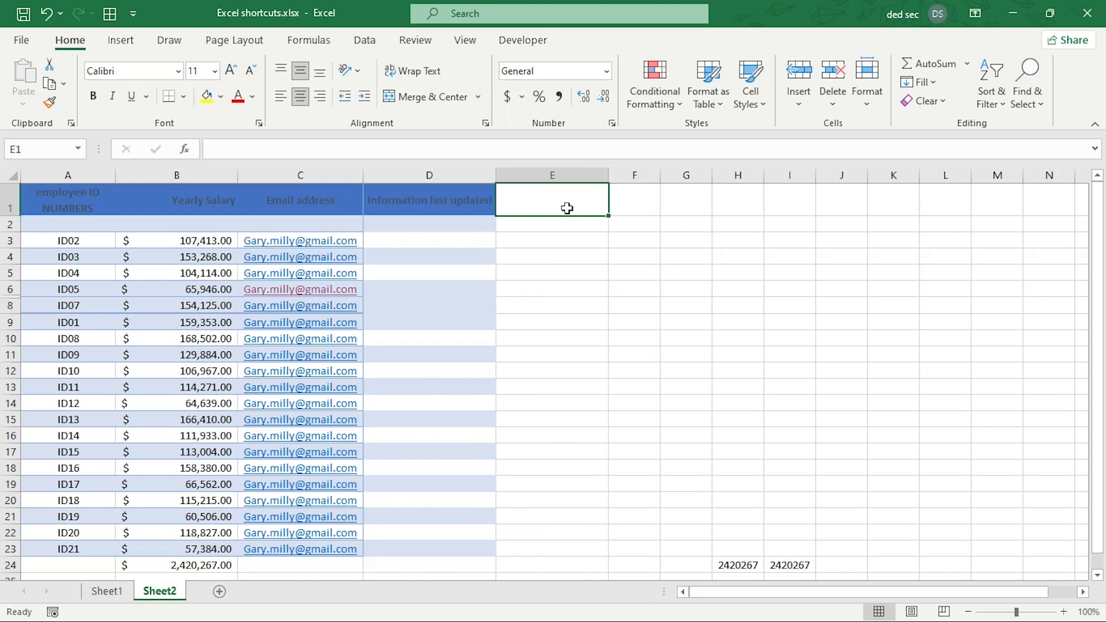
{"action": "left_click", "coordinate": [471, 199]}
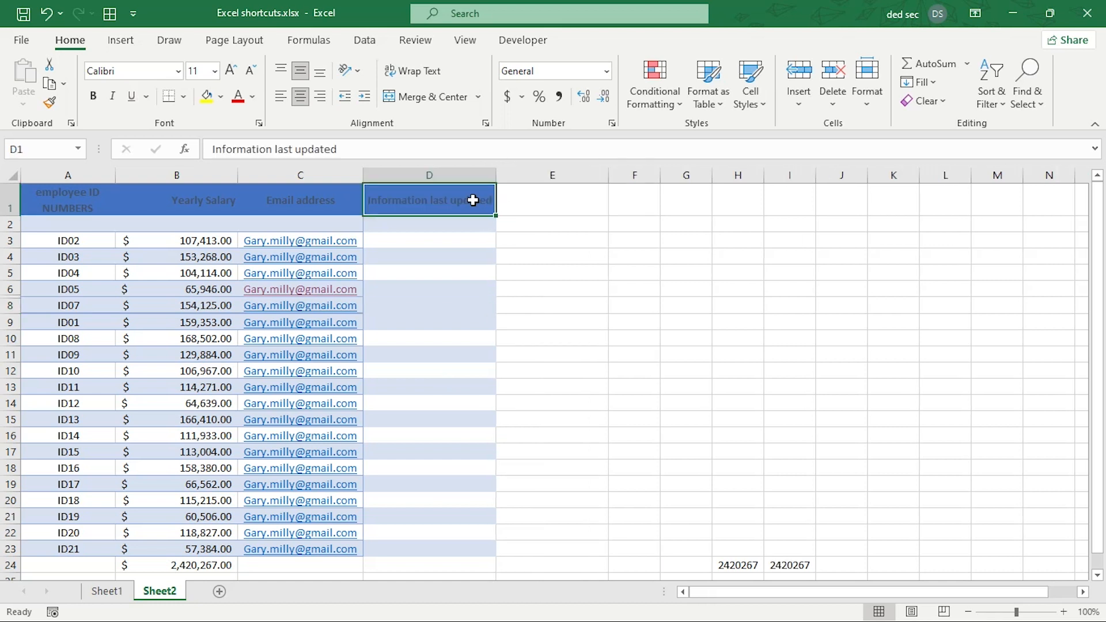
{"action": "left_click", "coordinate": [528, 213]}
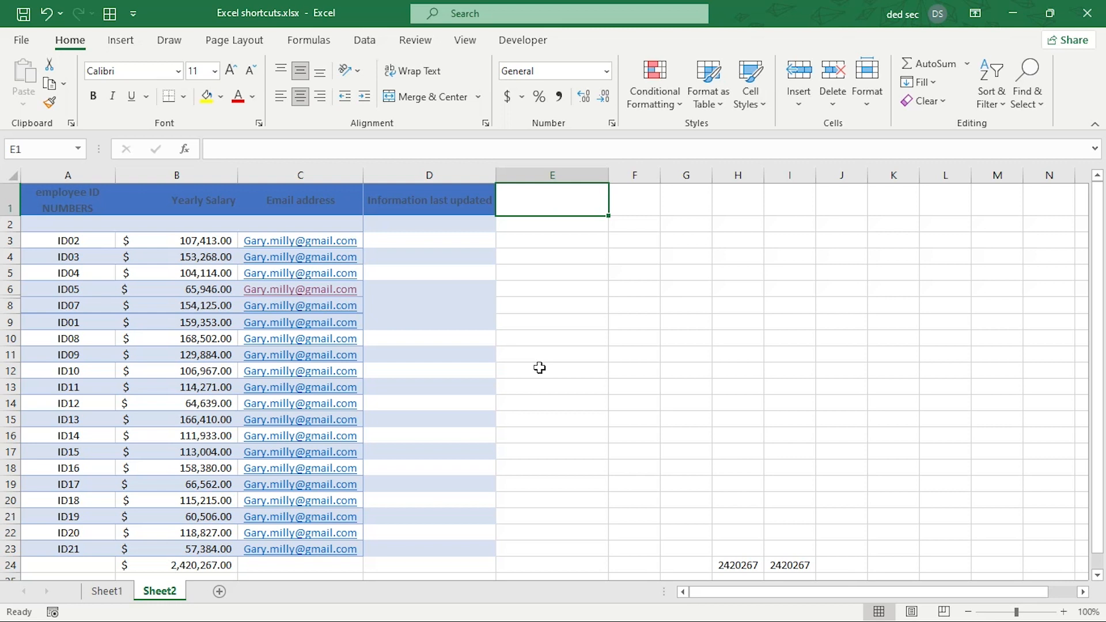
Fill E1 with the date (Ctrl+;) and time (Ctrl+Shift+;), 26/01/2023 10:27 PM, then go to Sheet1.
{"action": "key", "text": "ctrl+semicolon"}
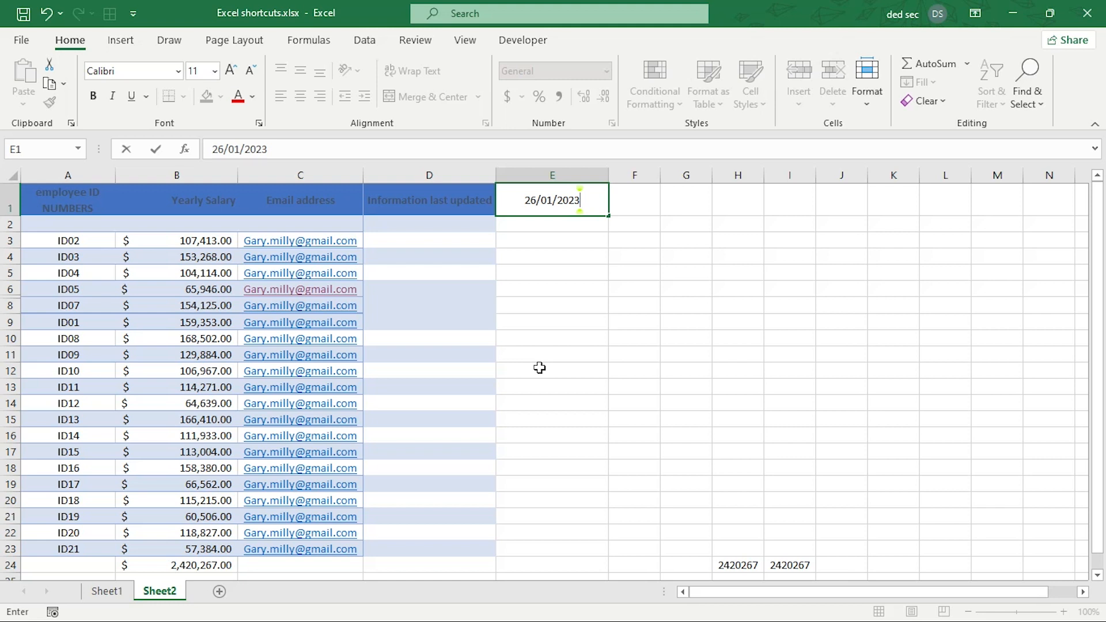
{"action": "key", "text": "ctrl+shift+semicolon"}
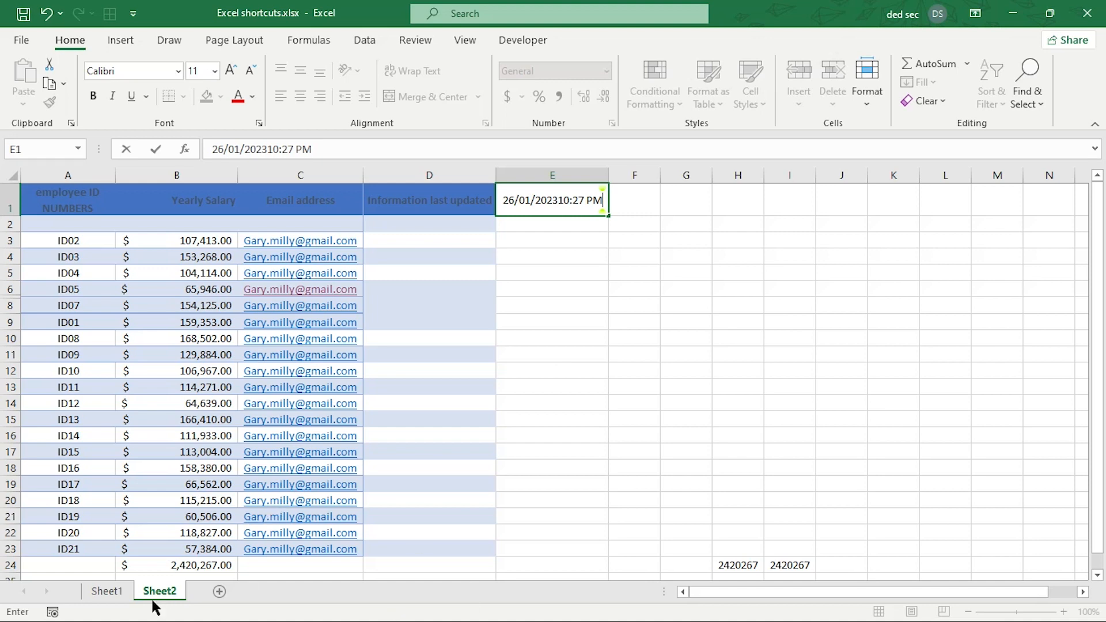
{"action": "left_click", "coordinate": [110, 596]}
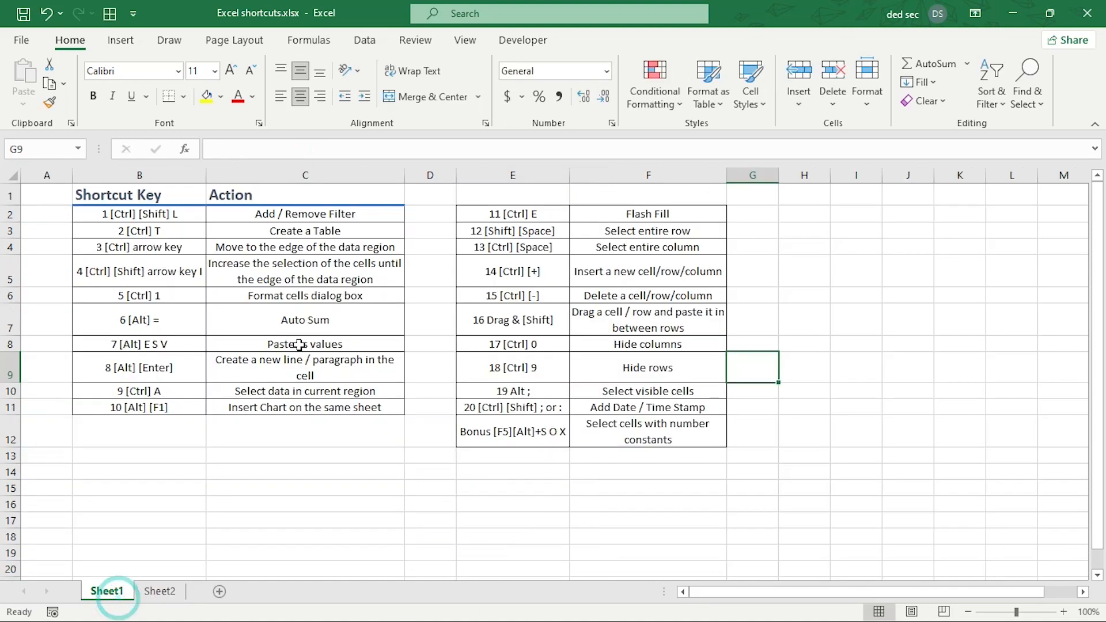
Copy the 'Shortcut Key' heading from B1 to E1 and 'Action' from C1 to F1.
{"action": "left_click", "coordinate": [137, 195]}
{"action": "left_click_drag", "start_coordinate": [209, 196], "coordinate": [516, 184]}
{"action": "left_click", "coordinate": [268, 198]}
{"action": "left_click_drag", "start_coordinate": [397, 200], "coordinate": [647, 185]}
Select the entries of both shortcut tables, B2:C11 and E2:F11.
{"action": "left_click", "coordinate": [563, 273]}
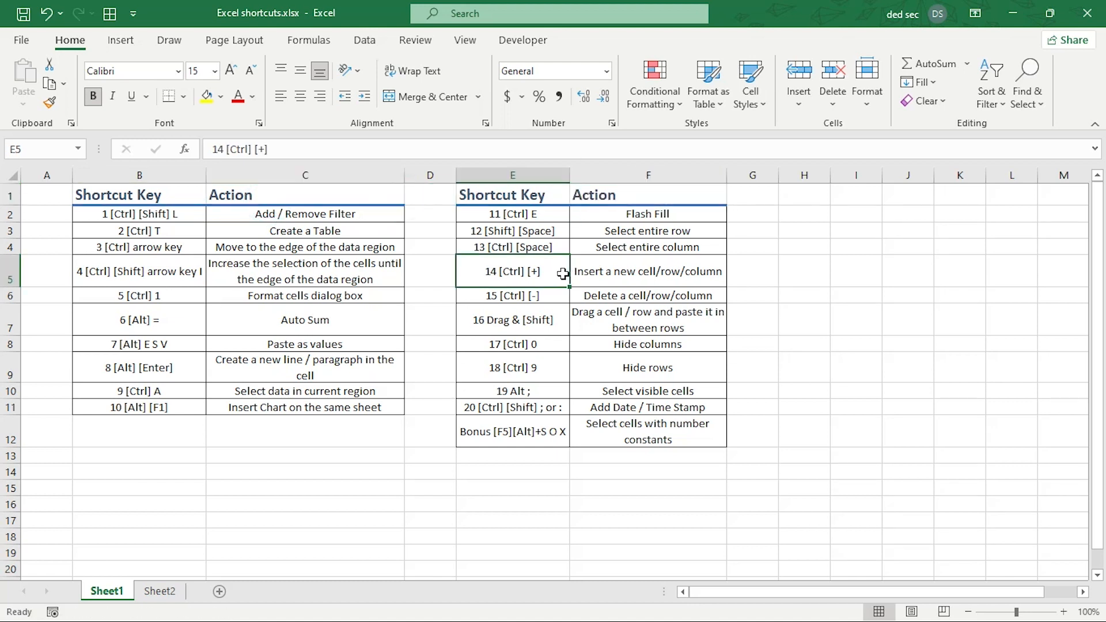
{"action": "left_click_drag", "start_coordinate": [129, 215], "coordinate": [302, 410]}
{"action": "left_click_drag", "start_coordinate": [522, 214], "coordinate": [599, 410]}
{"action": "left_click", "coordinate": [534, 442]}
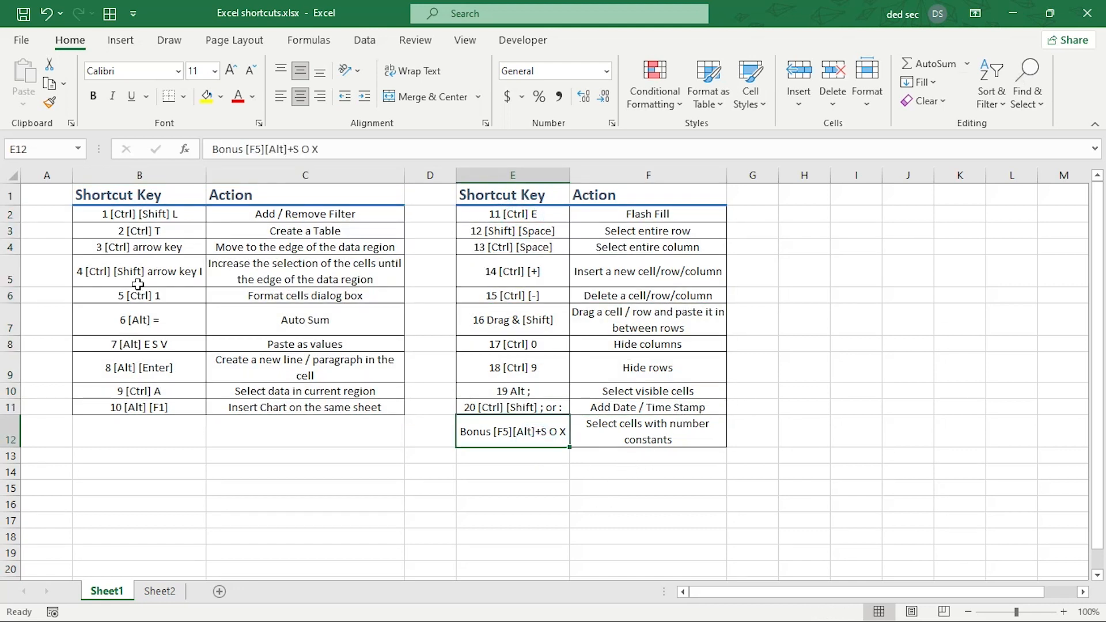
{"action": "left_click", "coordinate": [148, 215]}
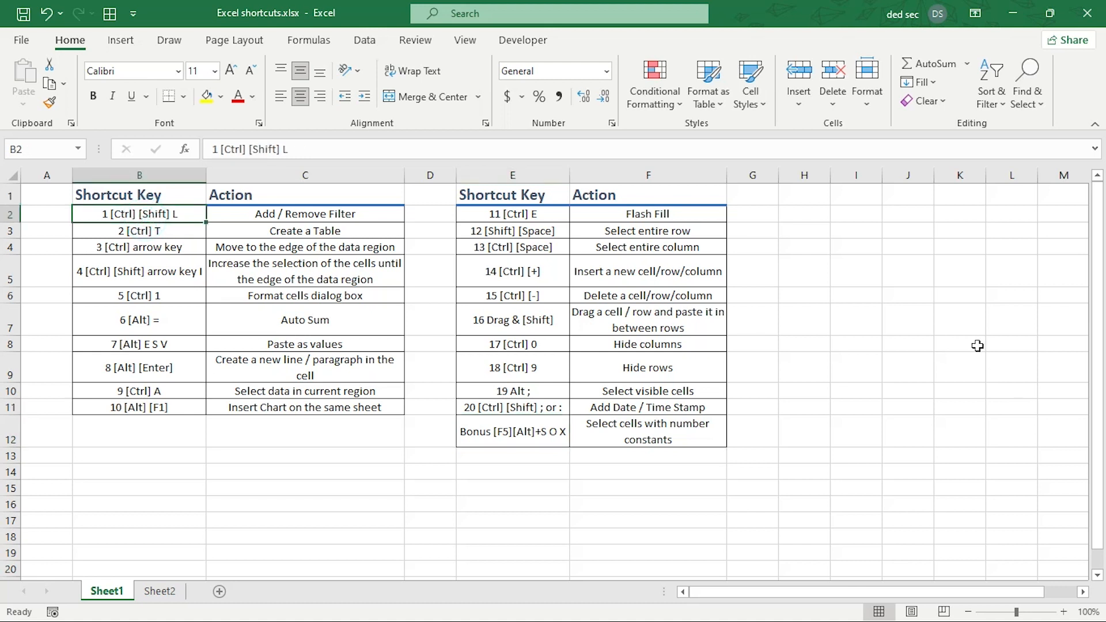